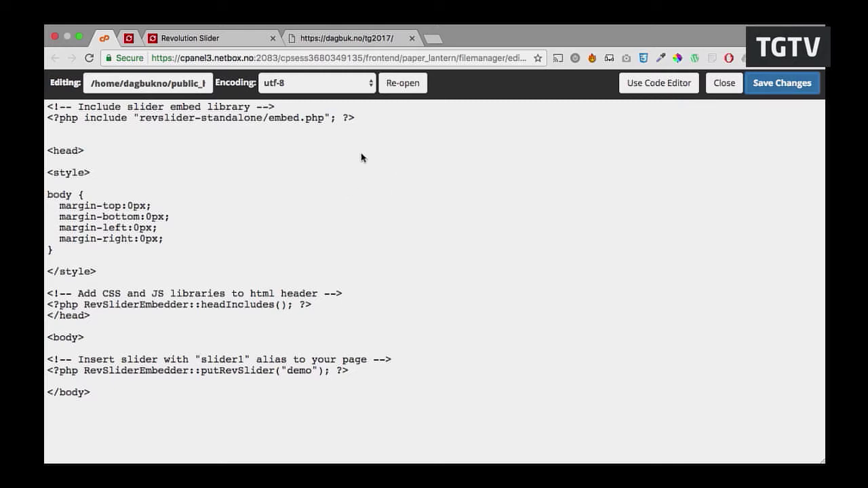
- Switch to Chrome and look over the slide editor page of the tg4 slider
key(ctrl+Tab)
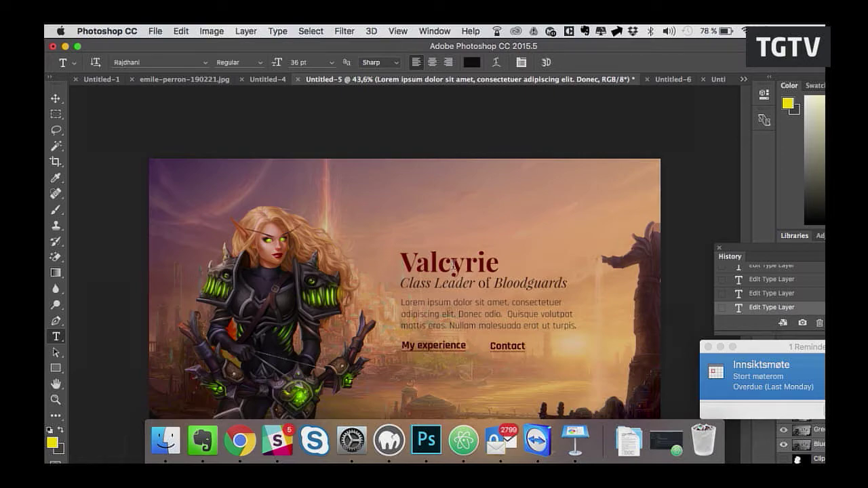
key(super+Tab)
key(super+Tab)
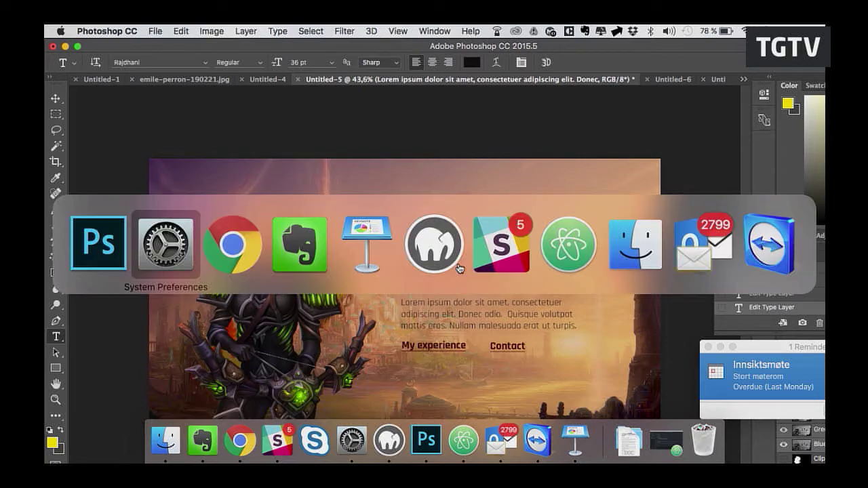
click(227, 240)
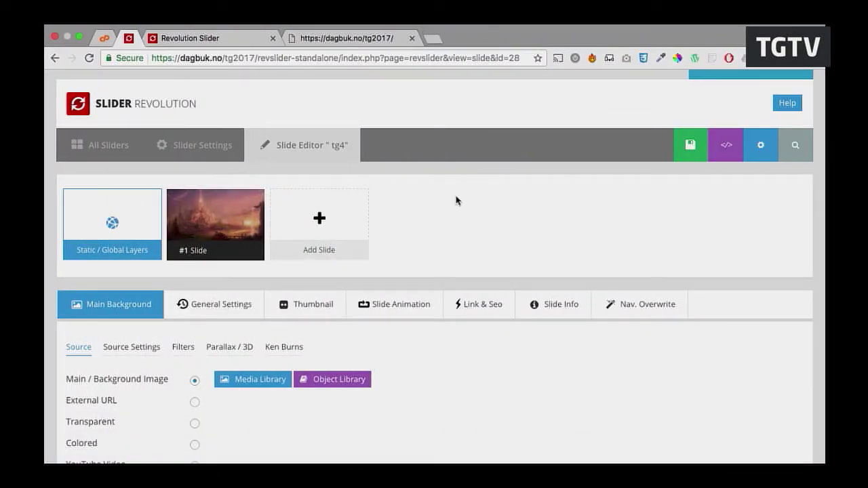
scroll(455, 200, up, 1)
scroll(455, 200, down, 5)
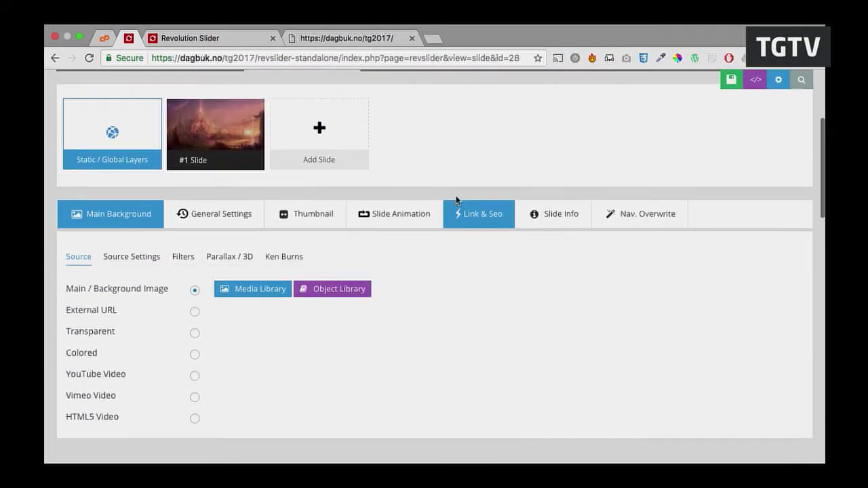
scroll(455, 200, up, 5)
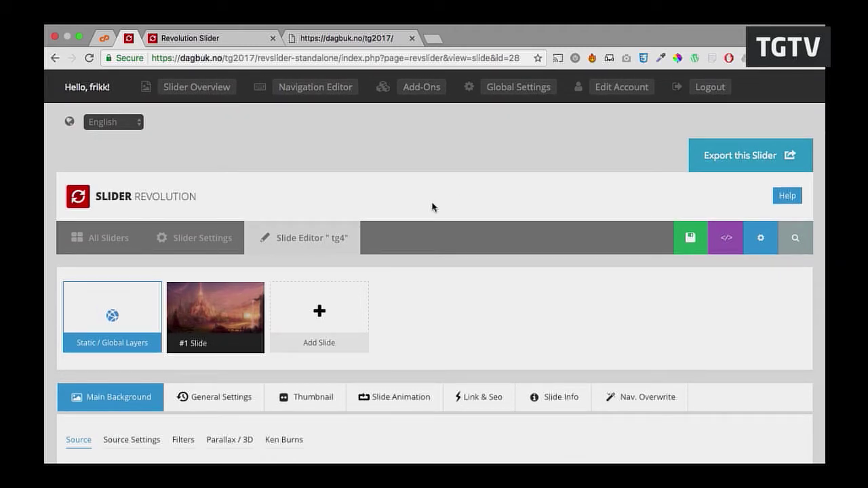
scroll(416, 278, down, 4)
scroll(416, 278, up, 2)
scroll(416, 278, up, 1)
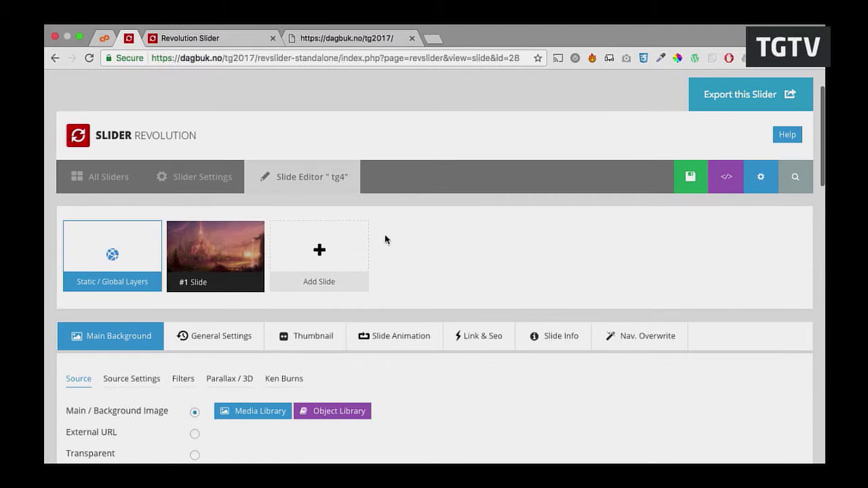
- Open the overview of all sliders and start a new default slider
click(110, 184)
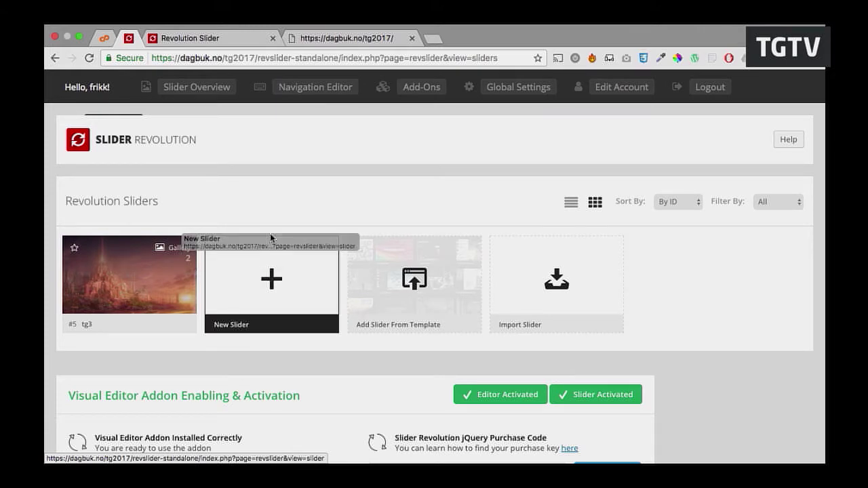
click(265, 280)
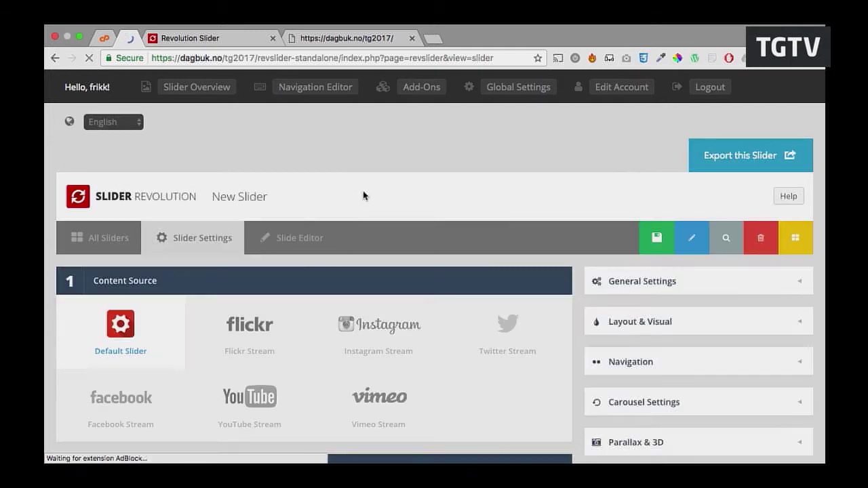
scroll(362, 198, down, 8)
scroll(362, 198, up, 7)
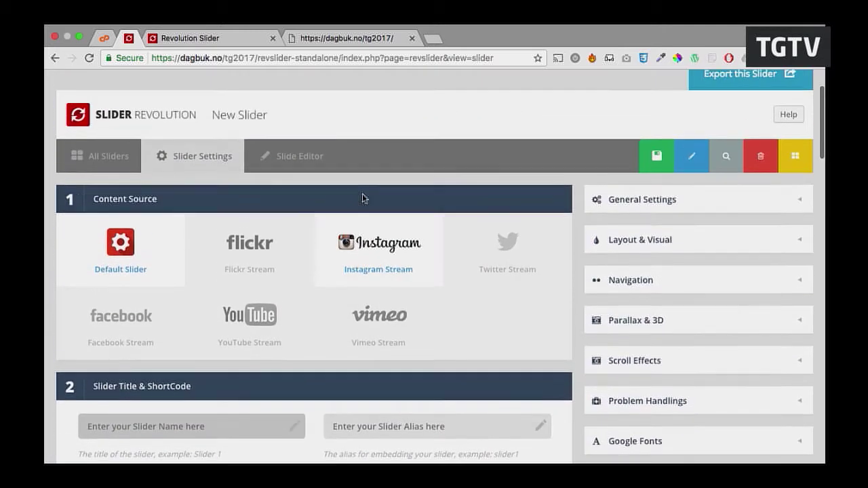
- Enter tgtest as both the title and the alias of the new slider
scroll(356, 199, down, 2)
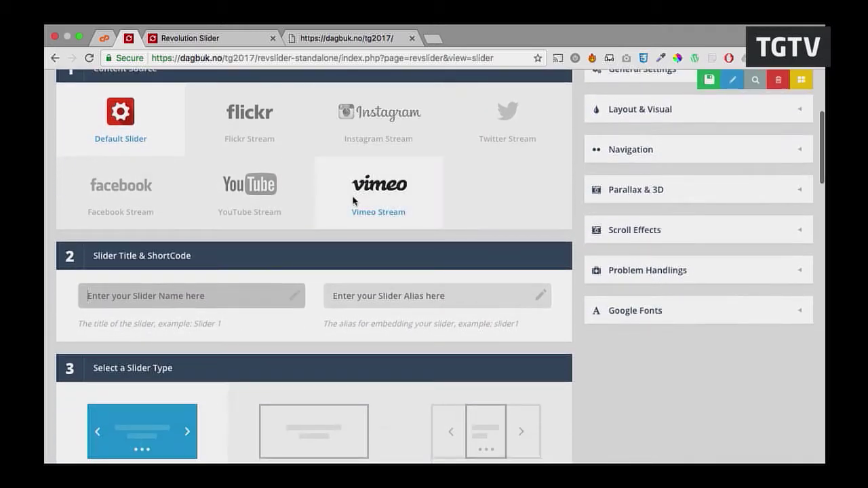
click(166, 285)
text(tgtest)
click(400, 290)
text(t)
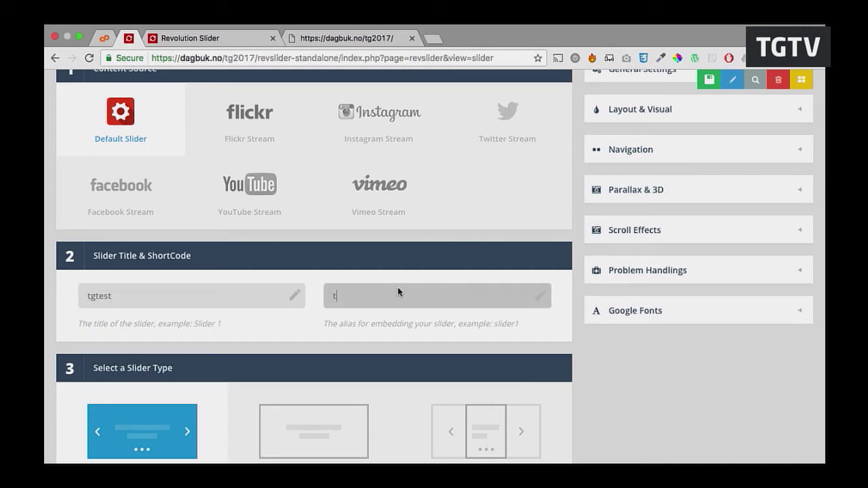
text(gtest)
- Set the slide layout to Full-Screen and choose Standard Slider as the slider type
scroll(475, 292, down, 5)
click(471, 270)
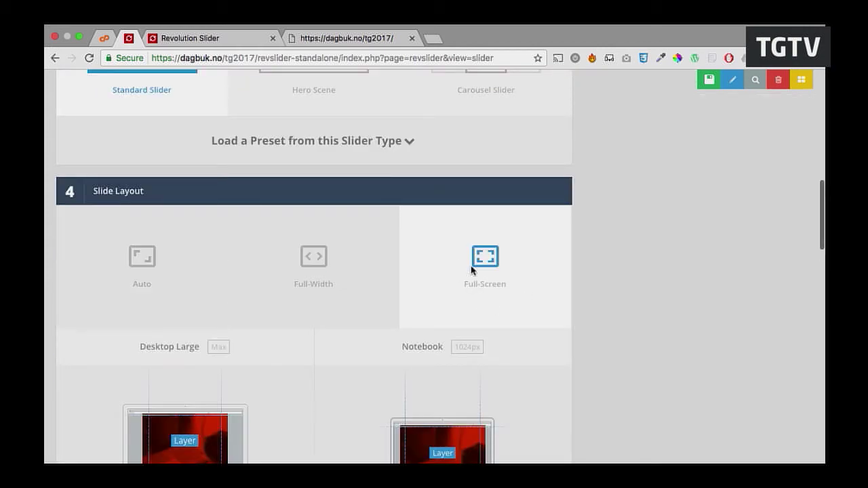
scroll(471, 271, up, 3)
click(448, 284)
scroll(447, 284, down, 2)
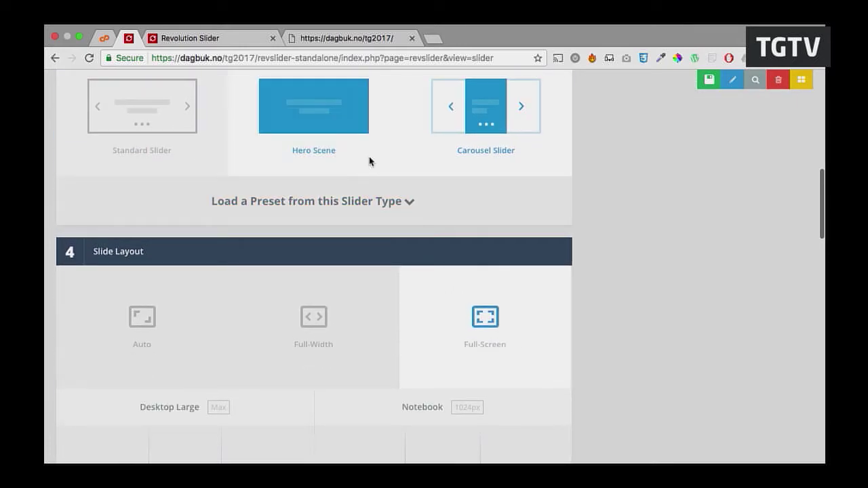
click(124, 133)
scroll(124, 133, down, 5)
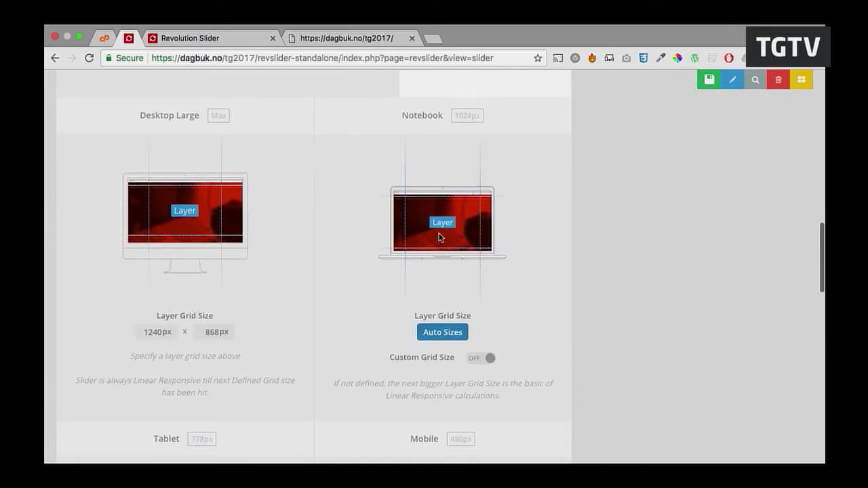
- Save the new slider's settings and open it in the slide editor
scroll(697, 247, up, 15)
click(685, 281)
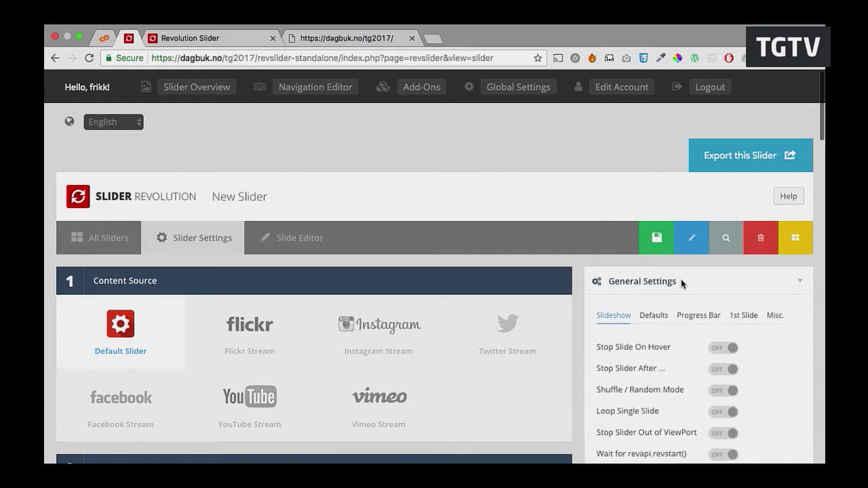
click(631, 242)
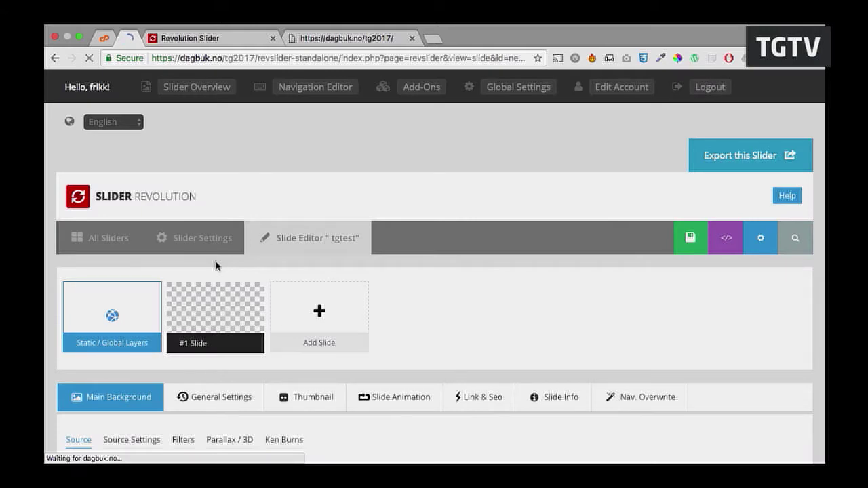
- Use the sunset fantasy city picture from the media library as the first slide's main background image and save the slide
mouse_move(220, 312)
scroll(224, 322, down, 4)
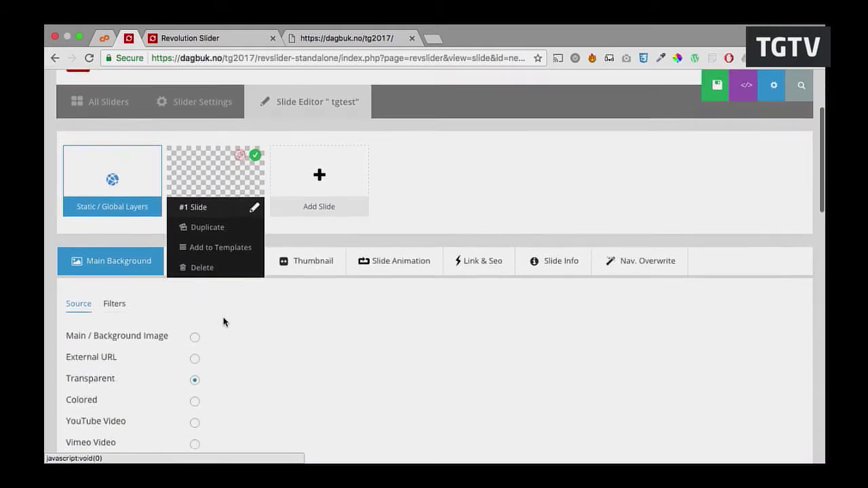
scroll(224, 322, down, 4)
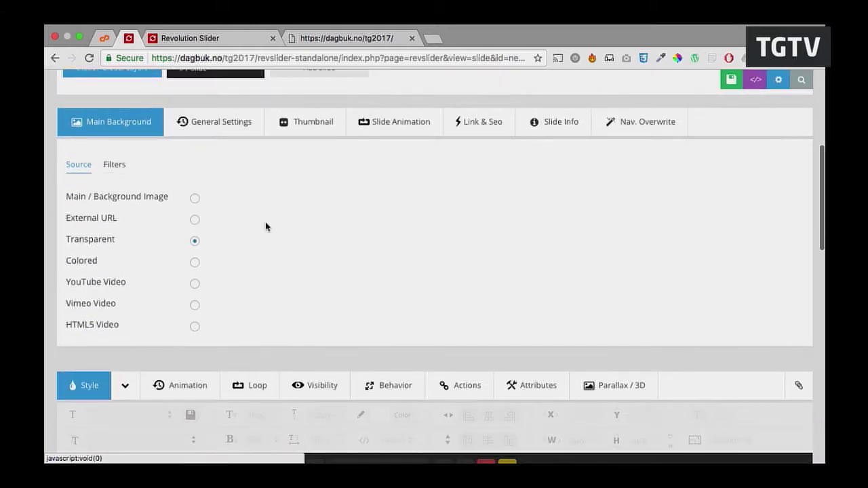
click(195, 198)
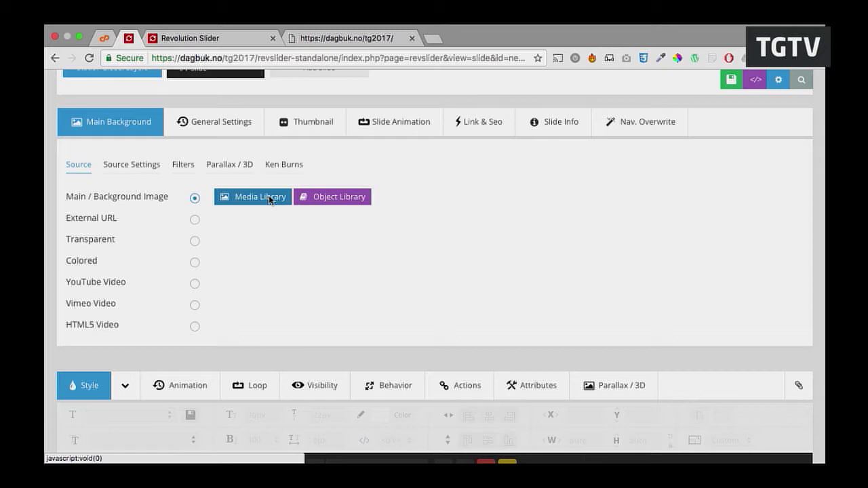
click(268, 197)
mouse_move(175, 248)
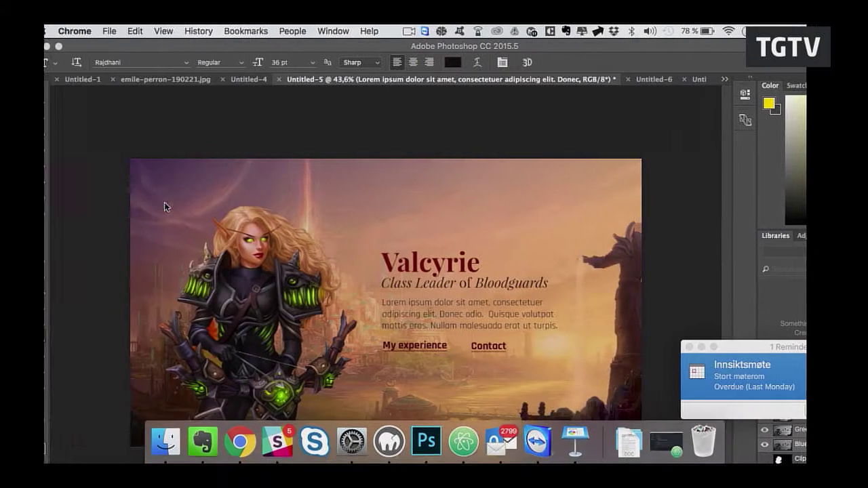
click(239, 440)
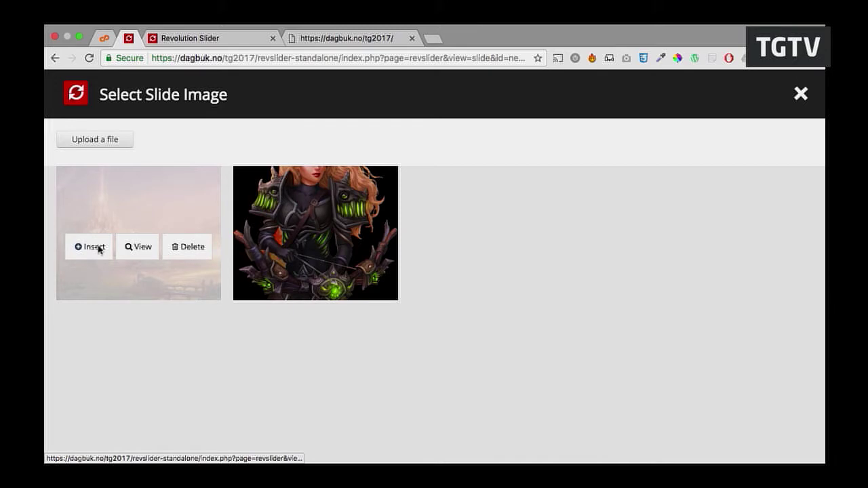
click(99, 248)
scroll(492, 293, down, 5)
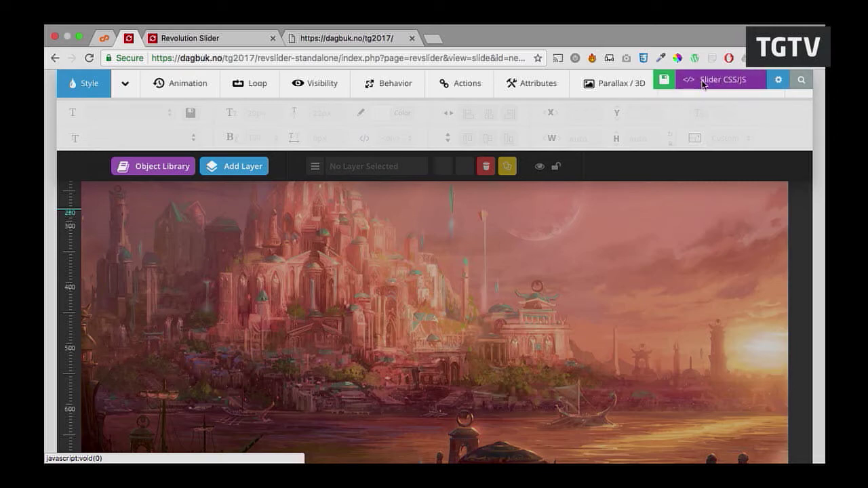
click(665, 81)
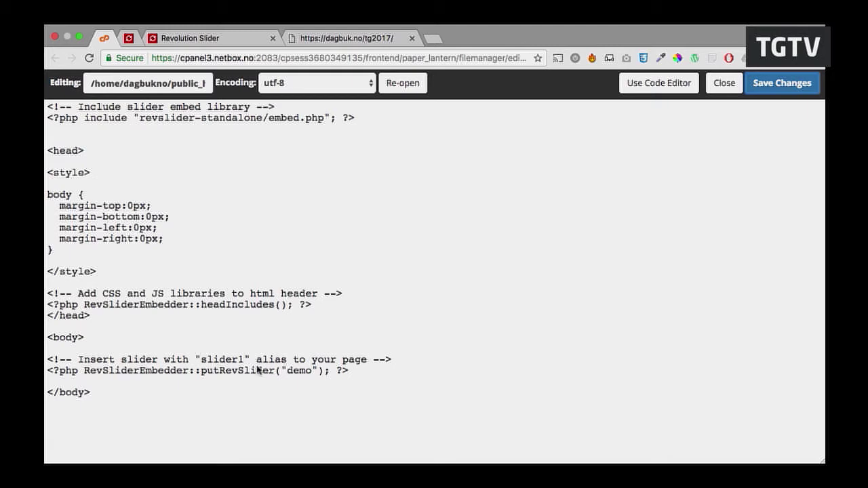
- In the cPanel file editor, replace the alias demo with tgtest in the putRevSlider call
click(311, 371)
key(BackSpace)
key(BackSpace)
key(BackSpace)
key(BackSpace)
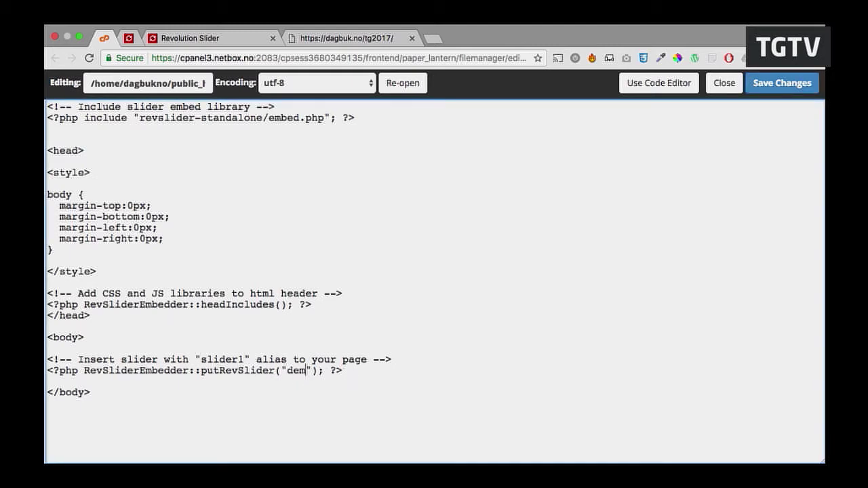
text(tgtest)
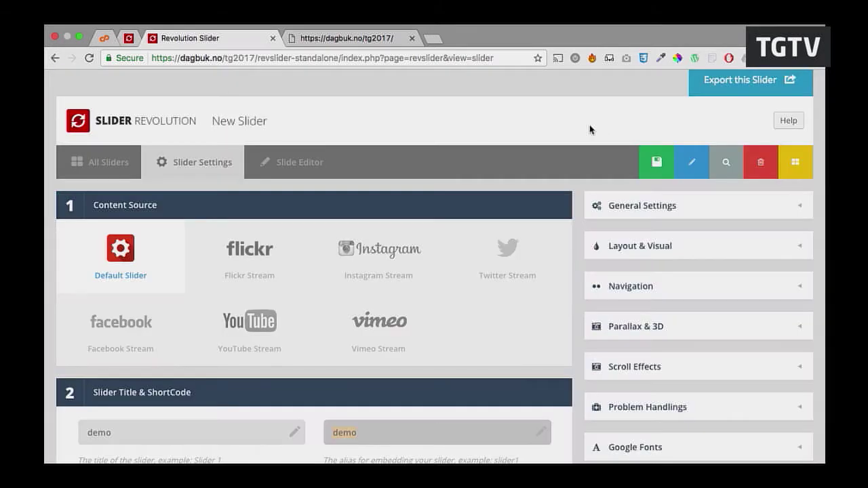
- Reload the page dagbuk.no/tg2017/ to check how the embedded slider displays
key(ctrl+Tab)
key(super+r)
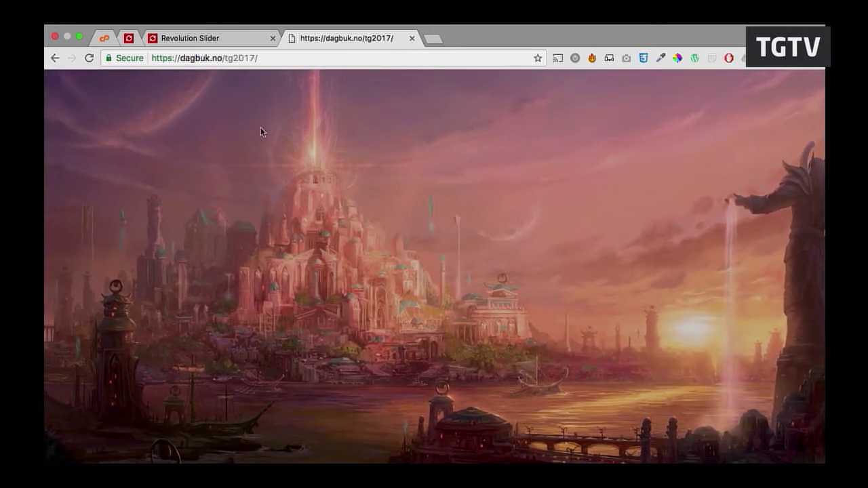
click(249, 60)
key(Return)
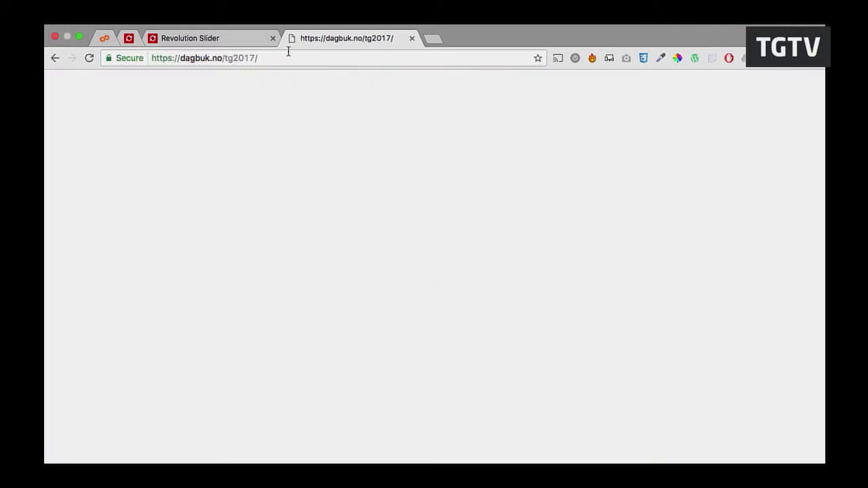
- Return to Slider Revolution and open the tgtest slider from the overview in the slide editor
key(ctrl+shift+Tab)
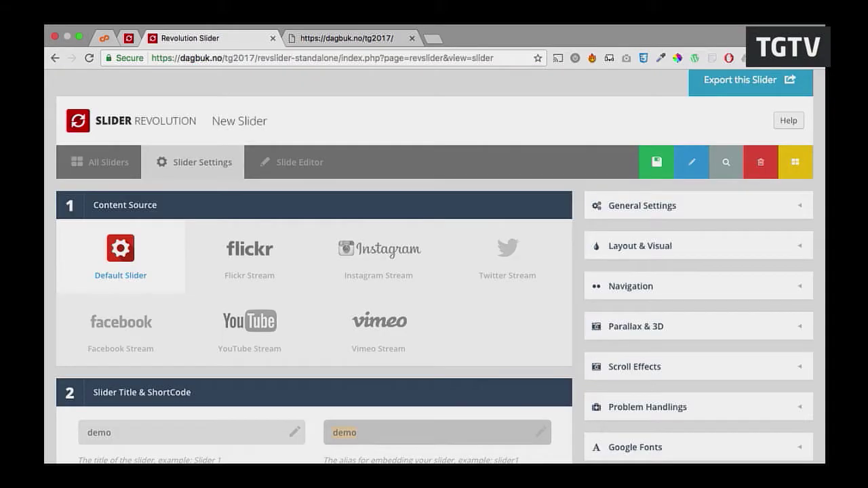
scroll(257, 309, down, 5)
scroll(257, 309, down, 5)
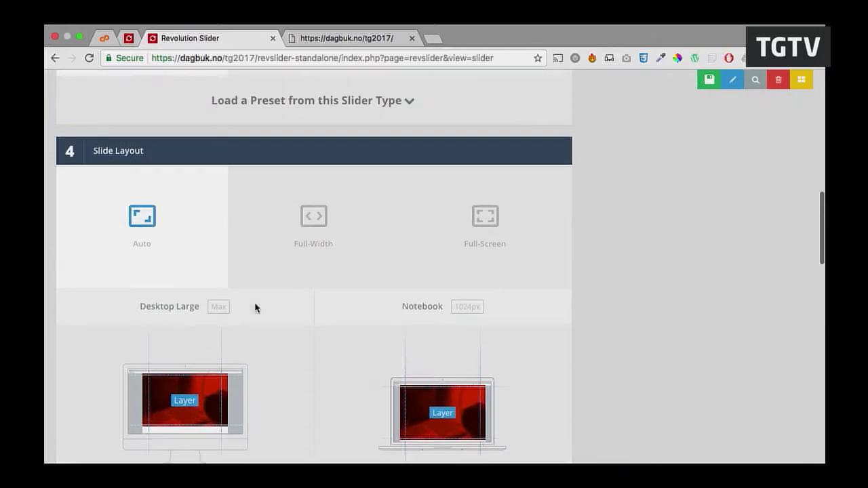
scroll(253, 306, up, 10)
click(272, 255)
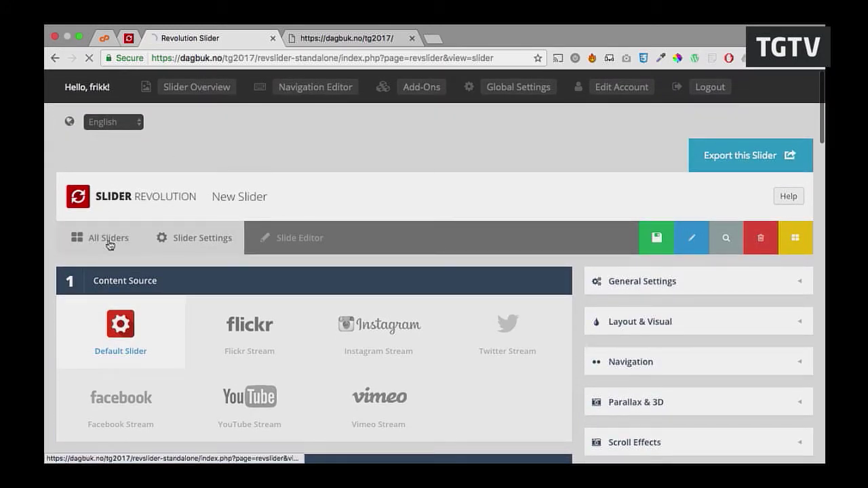
click(111, 241)
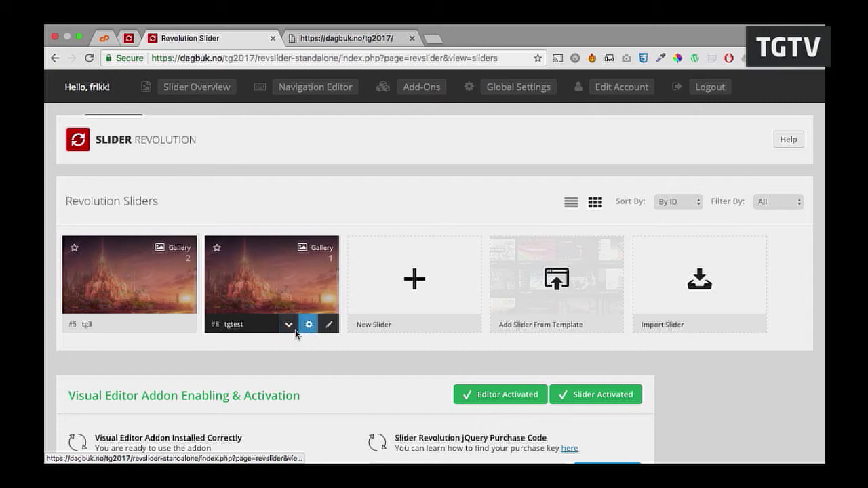
click(300, 303)
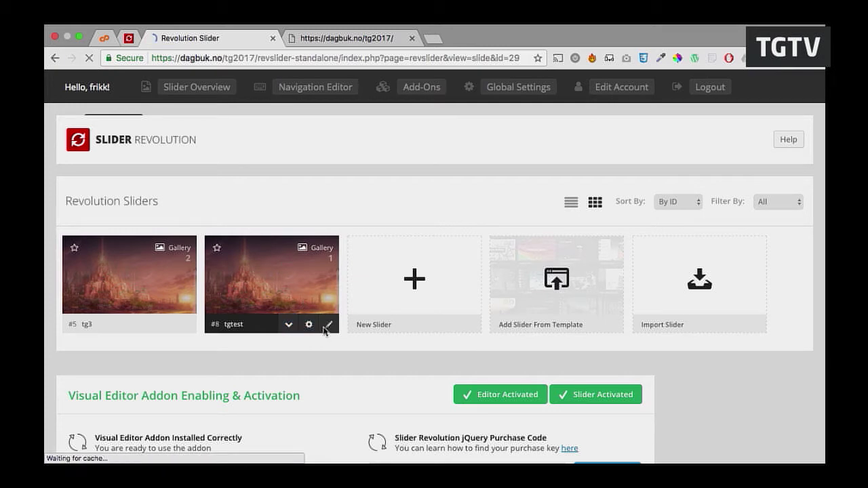
- Replace the slide's main background image with the character picture Foredrag_0000_Char.png from the media library
scroll(290, 248, down, 5)
scroll(290, 249, up, 2)
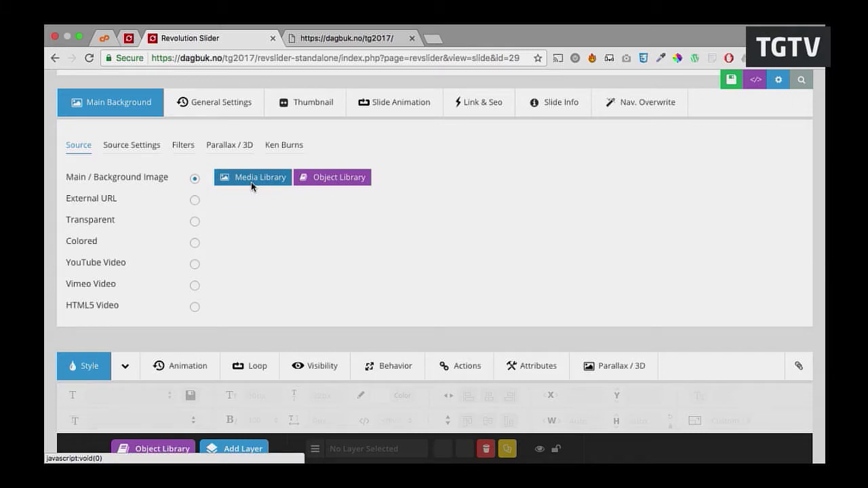
click(250, 181)
mouse_move(368, 170)
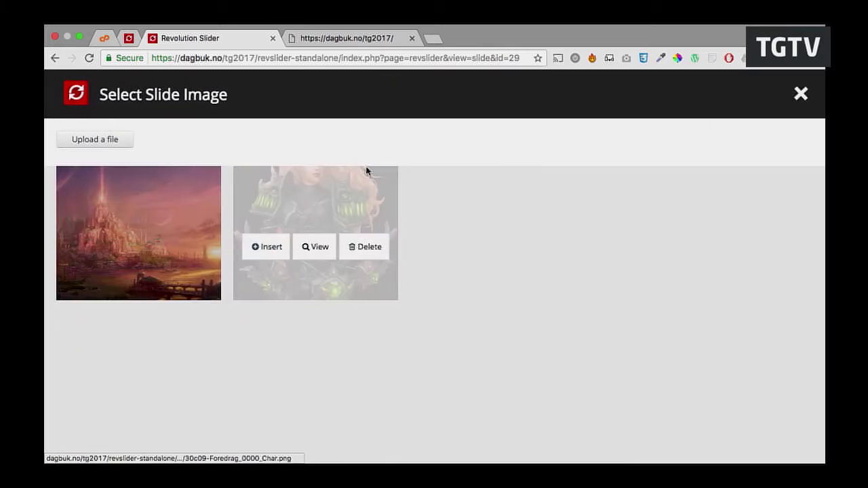
click(276, 246)
scroll(402, 302, down, 5)
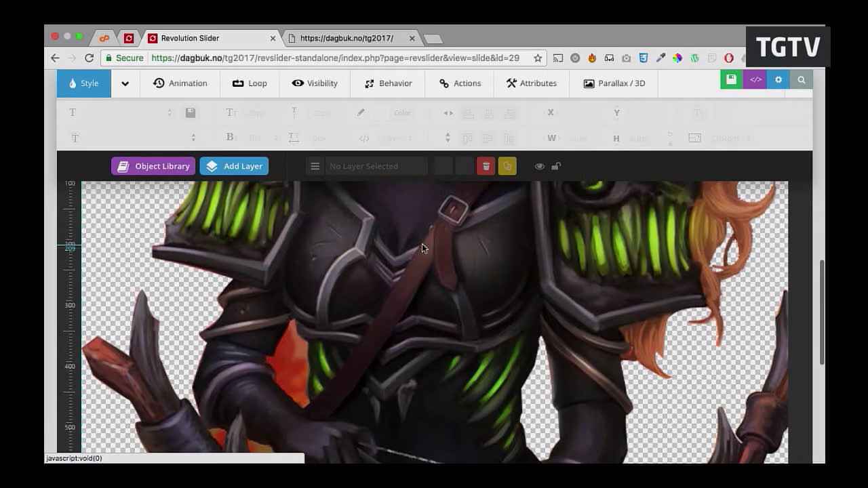
- Replace the slide's main background image with the fantasy city landscape from the media library
scroll(380, 271, up, 4)
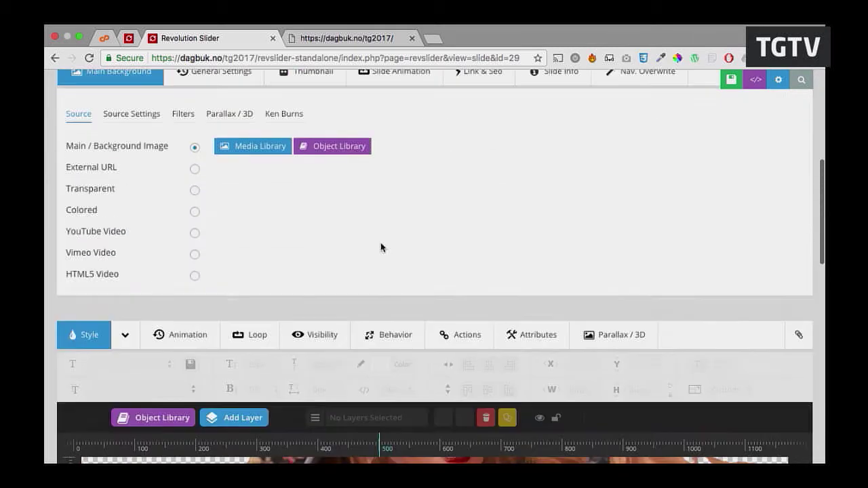
scroll(413, 264, down, 3)
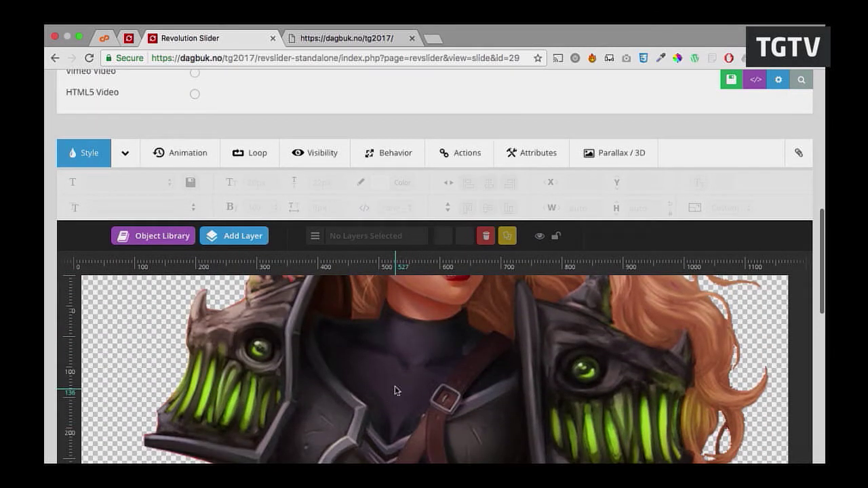
scroll(397, 380, down, 3)
scroll(395, 372, up, 15)
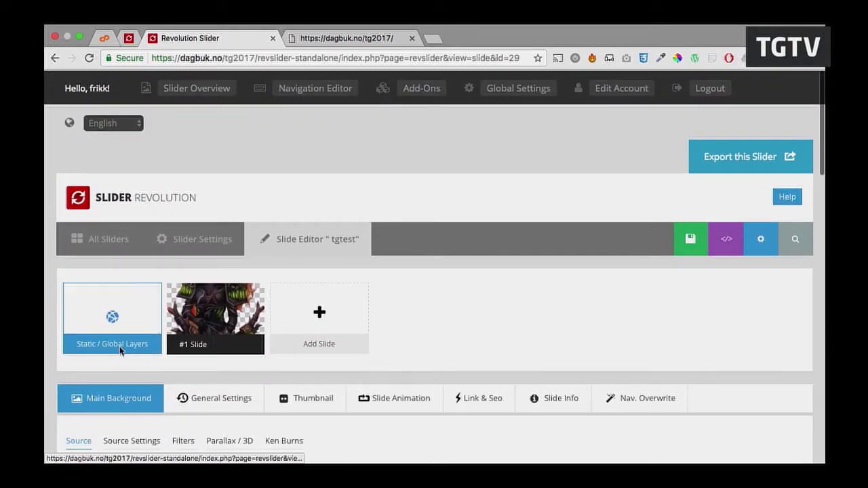
mouse_move(181, 314)
scroll(163, 337, down, 2)
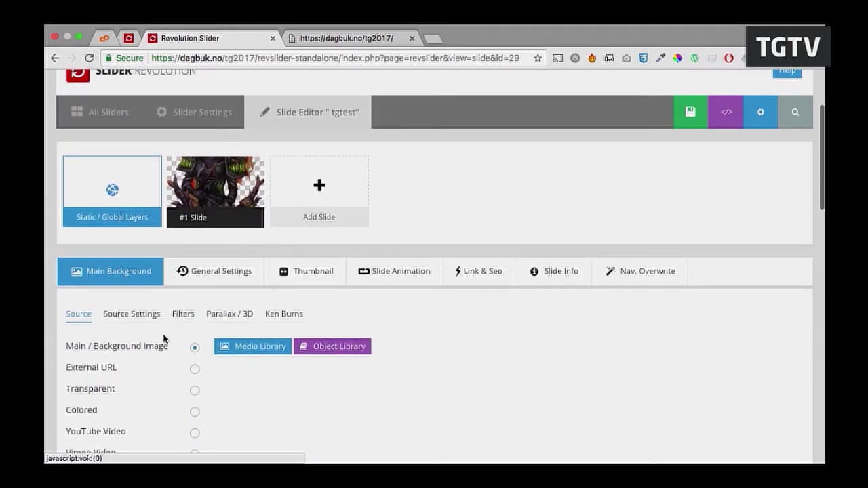
click(252, 347)
mouse_move(171, 266)
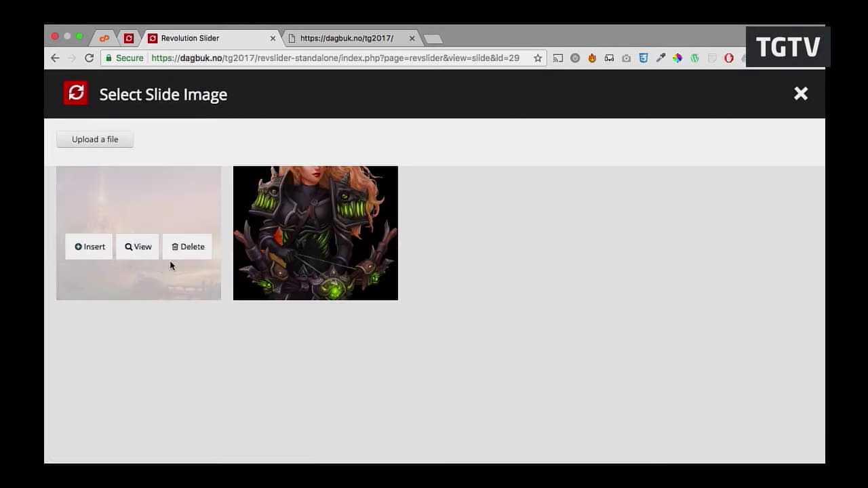
click(89, 246)
- Add an image layer to the slide using the character picture from the media library
scroll(448, 383, down, 7)
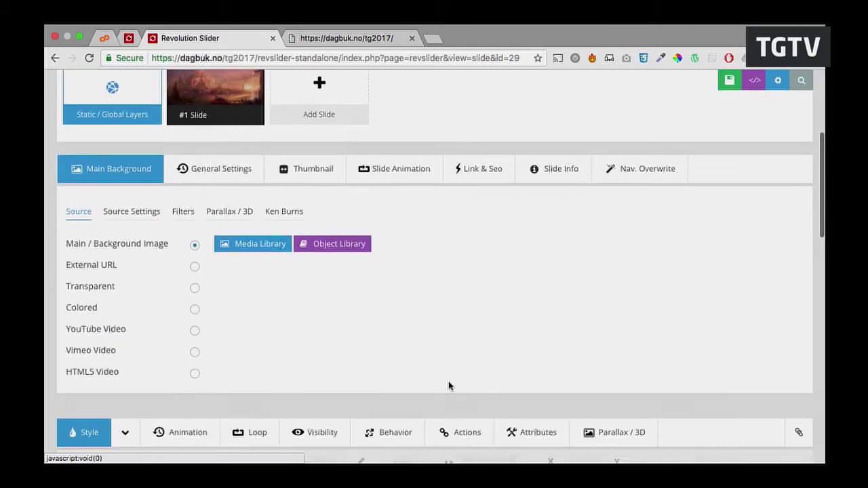
scroll(319, 270, down, 5)
mouse_move(241, 211)
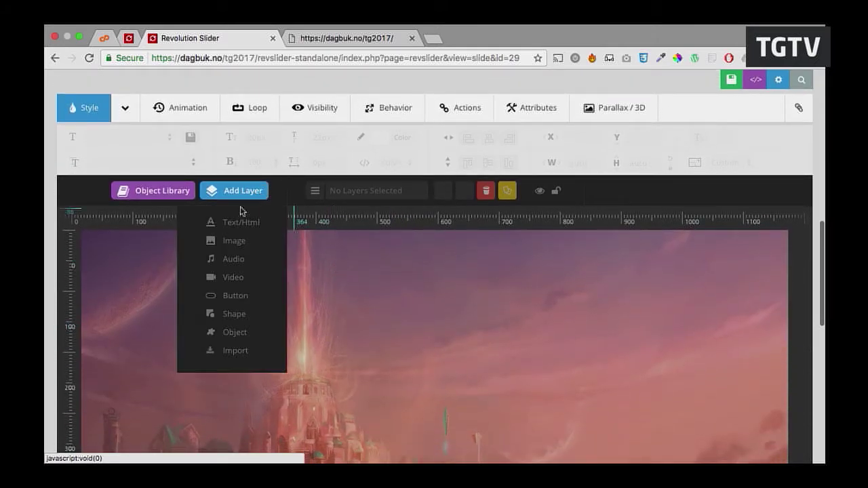
click(233, 241)
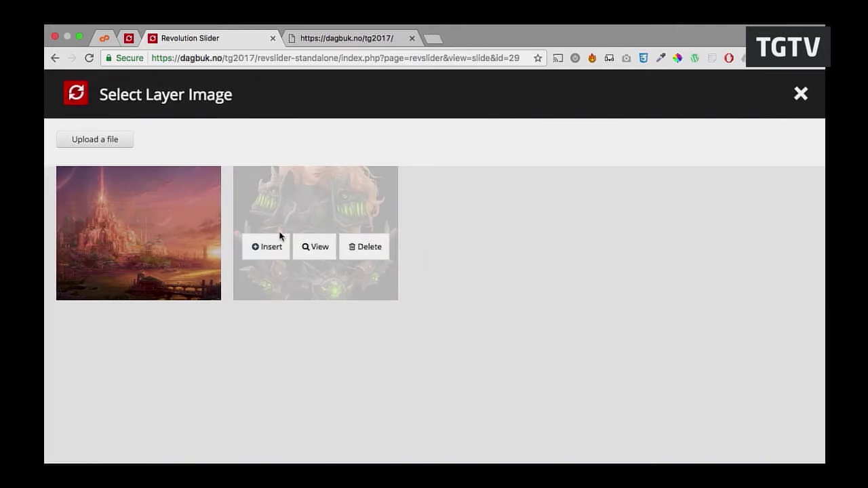
click(272, 246)
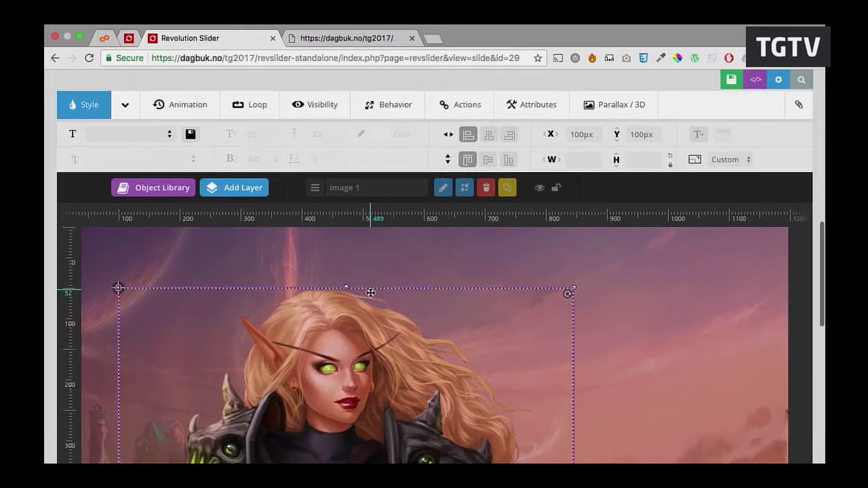
- Set the character image layer's alignment behavior to Slide Based
scroll(701, 284, down, 5)
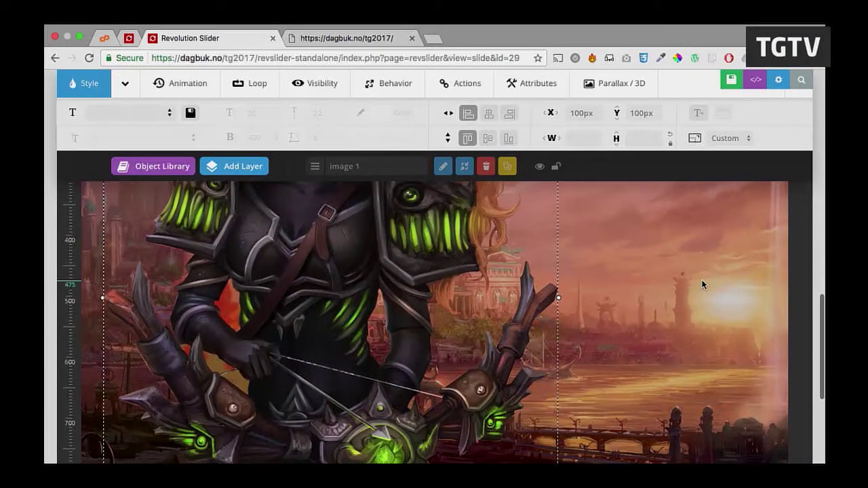
key(super+minus)
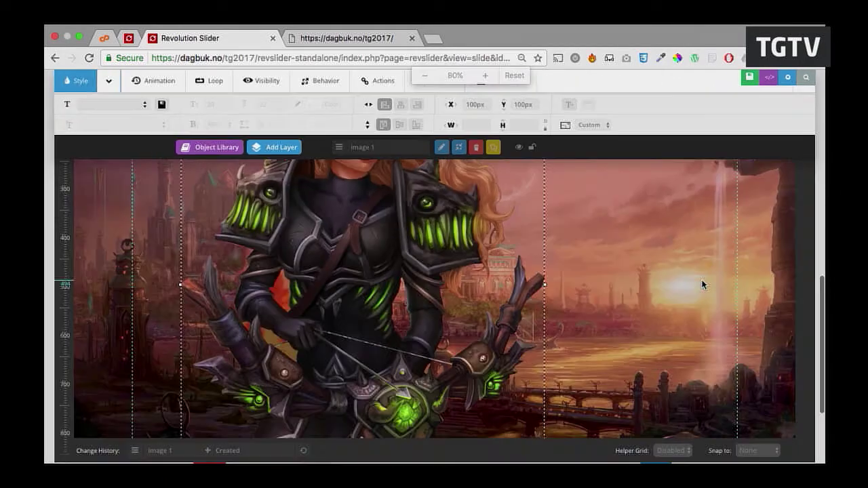
key(super+minus)
scroll(606, 220, up, 5)
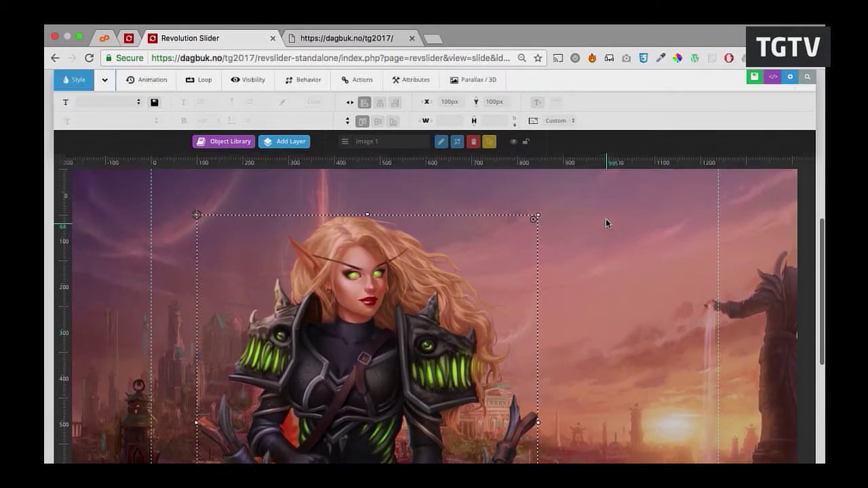
click(297, 81)
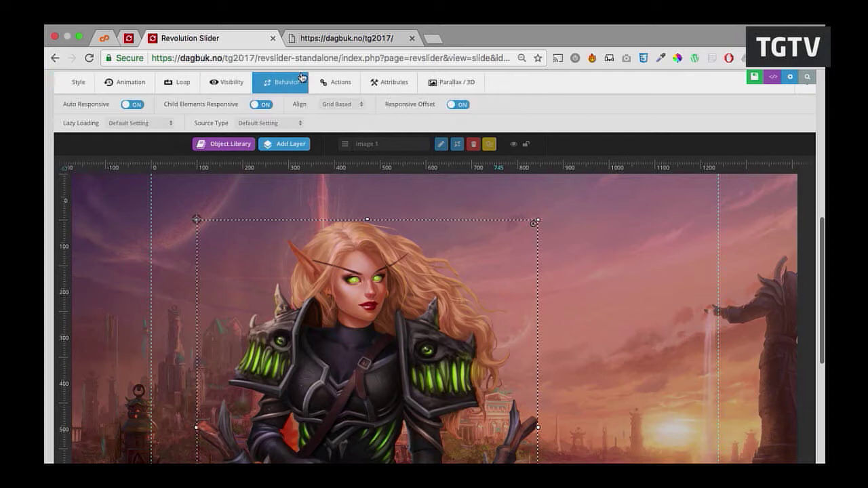
click(347, 105)
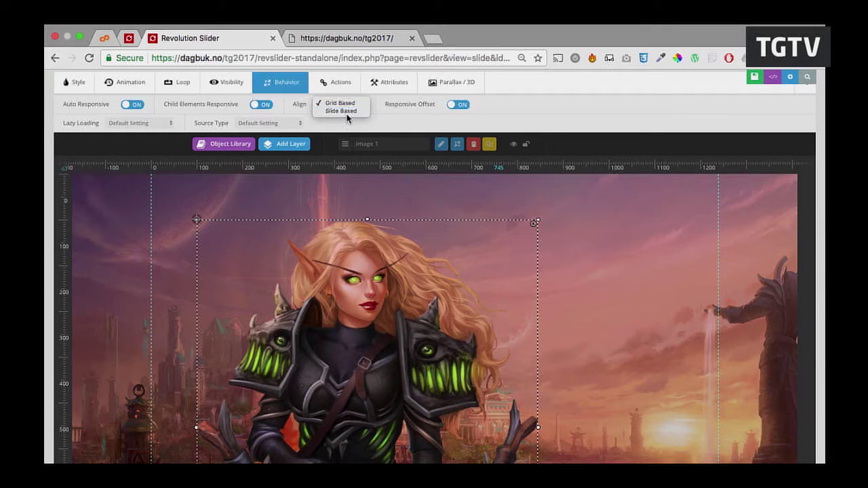
click(342, 111)
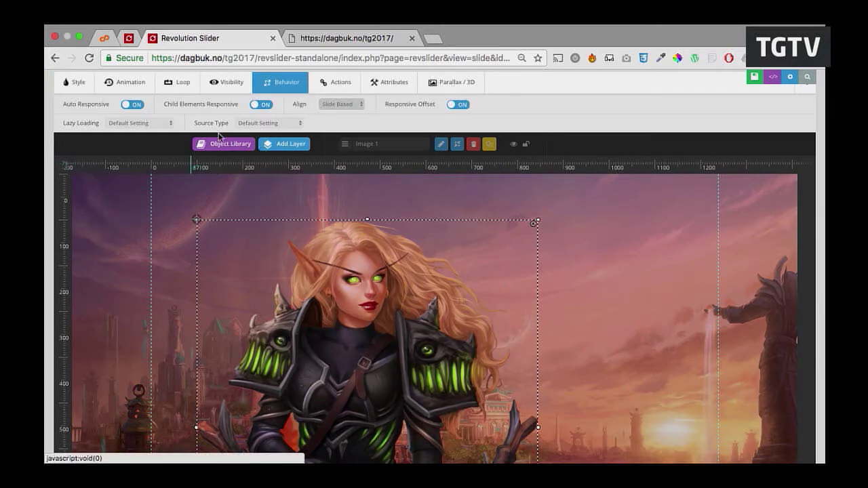
- Align the character layer to the slide's left and bottom edges with a horizontal offset of 50px
click(75, 82)
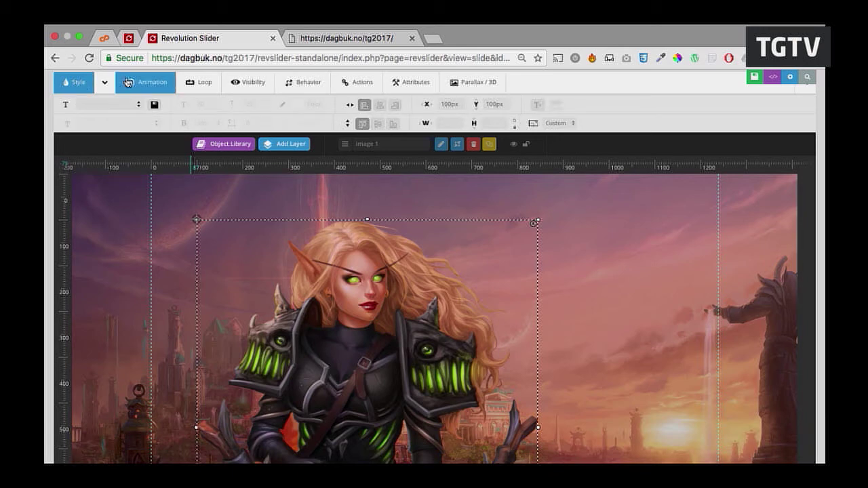
click(364, 105)
click(392, 124)
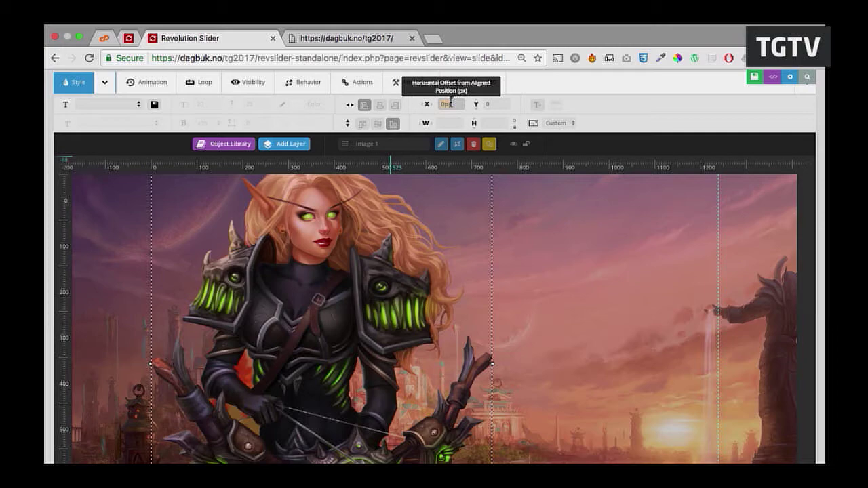
- Save the slide and check the character's placement on the dagbuk.no/tg2017/ page
click(749, 79)
key(ctrl+Tab)
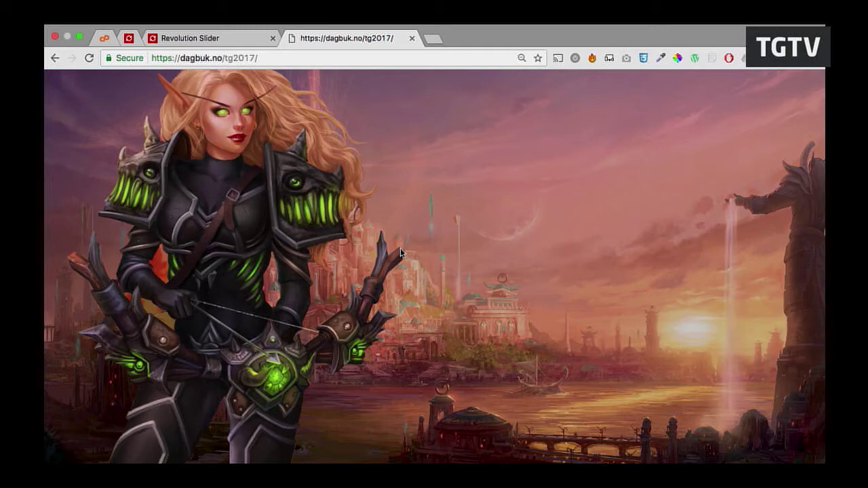
key(ctrl+shift+Tab)
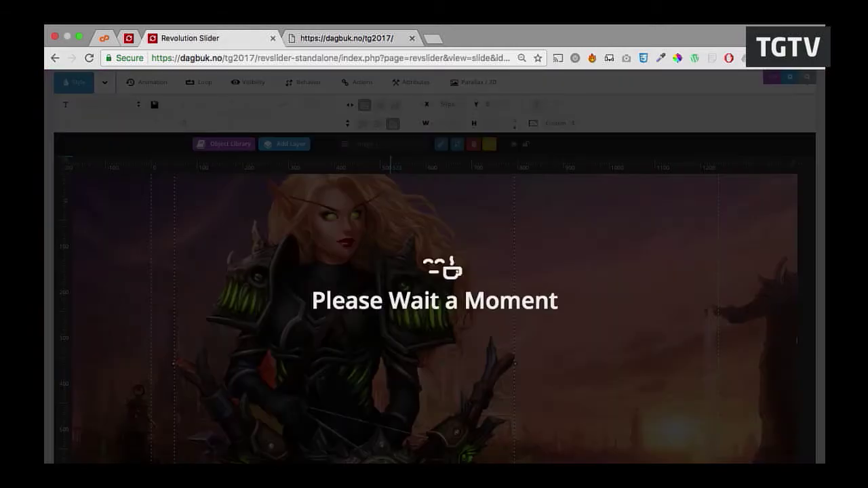
- Shrink the character layer to about 549 by 669 px in the slide editor
scroll(404, 225, down, 5)
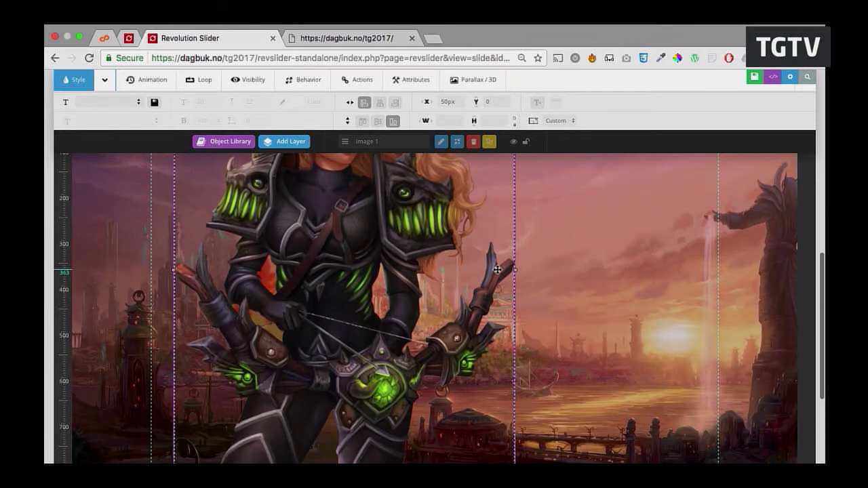
drag(516, 269, 426, 281)
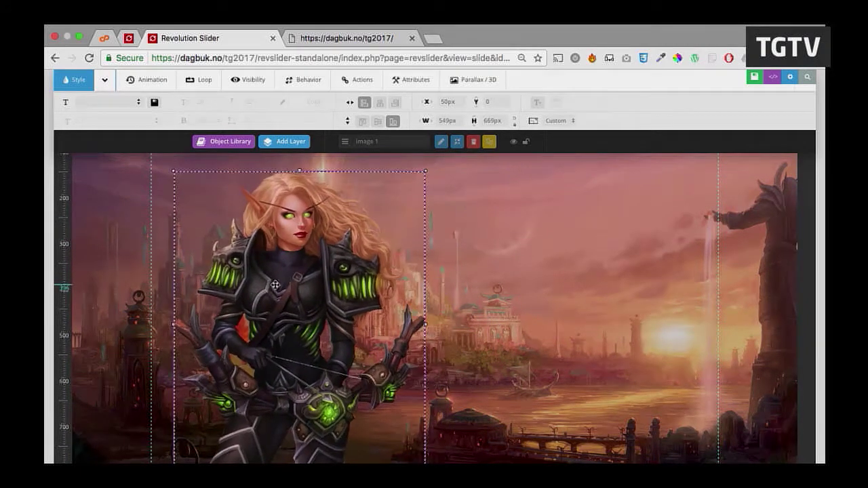
scroll(275, 284, up, 2)
- Set the character layer's start animation to SlideMaskFromBottom with Power3.easeOut easing
click(132, 80)
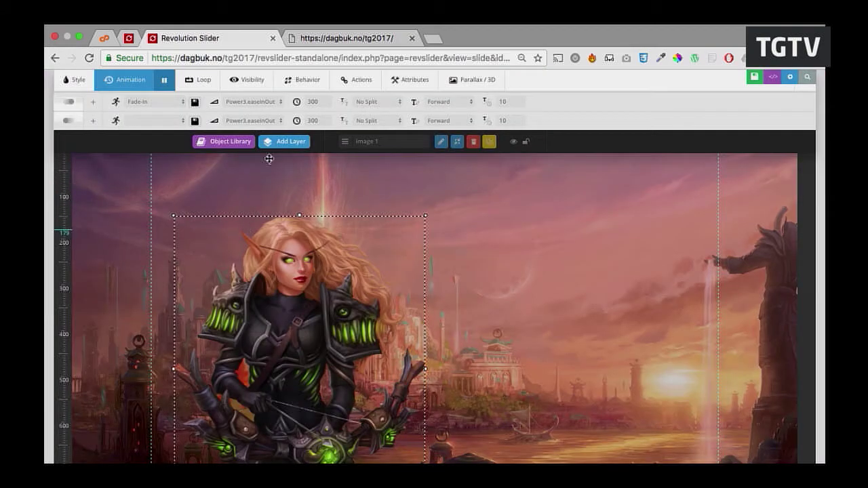
click(146, 101)
scroll(175, 125, up, 5)
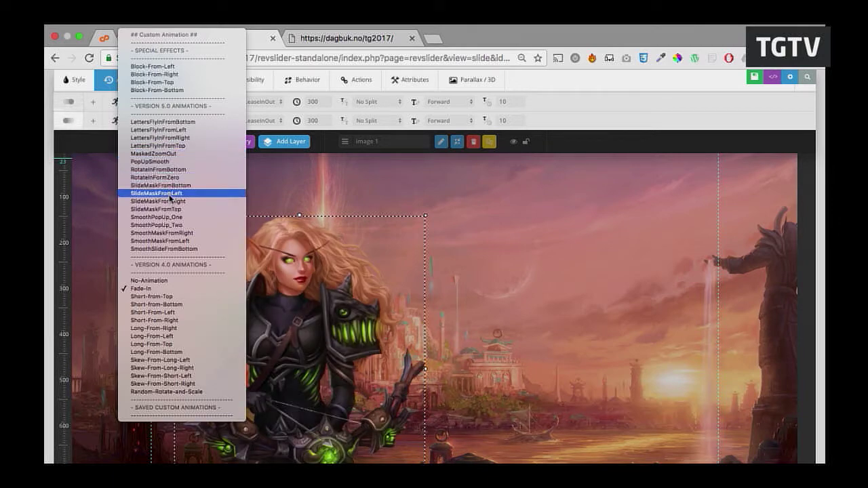
click(177, 185)
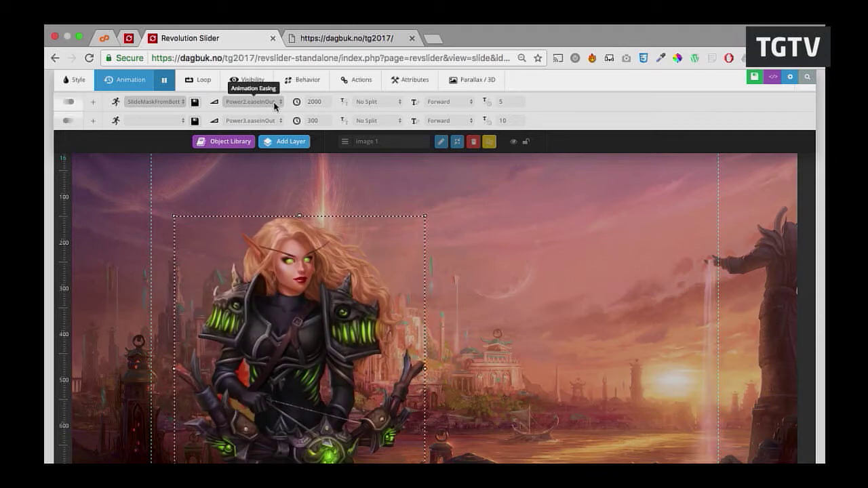
click(271, 103)
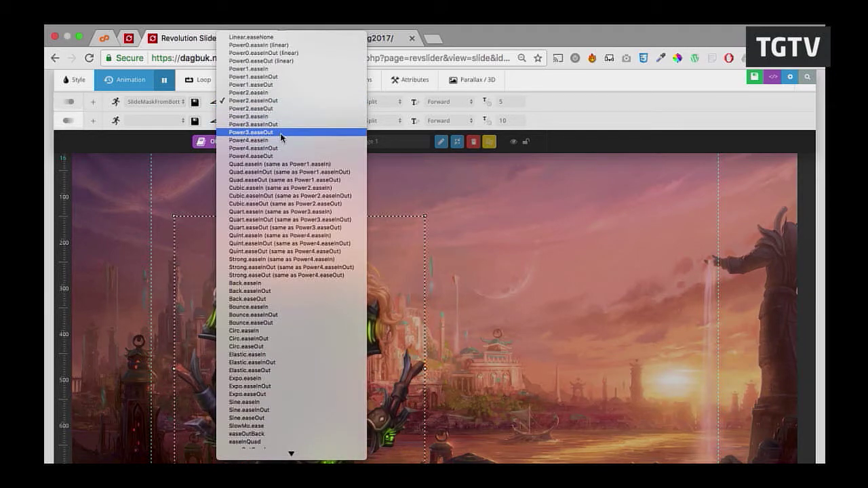
key(Escape)
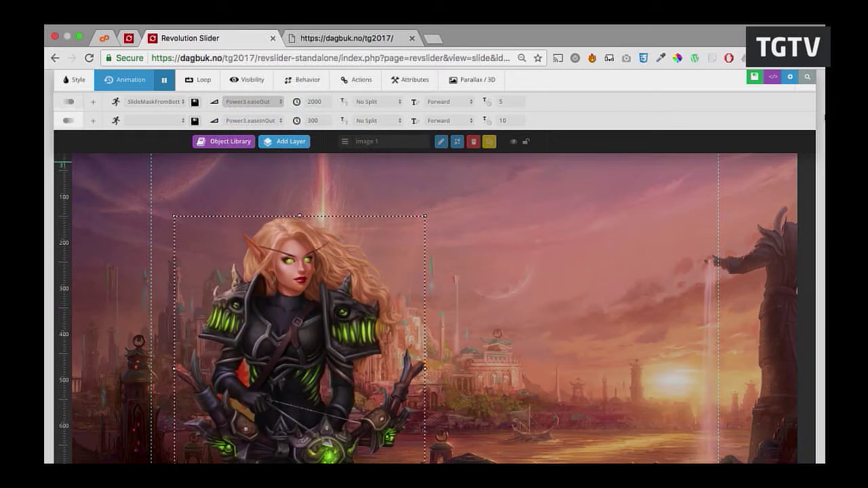
- Save the slide and reload dagbuk.no/tg2017/ to check the character's size and entrance animation
click(705, 76)
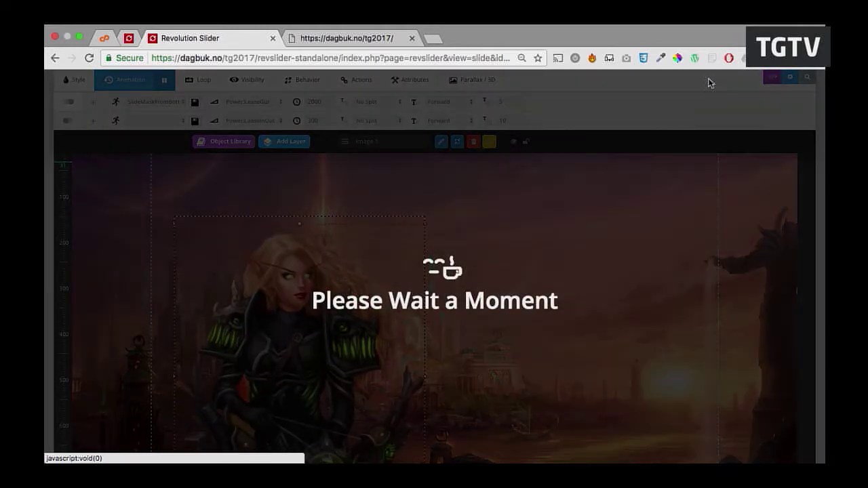
key(ctrl+Tab)
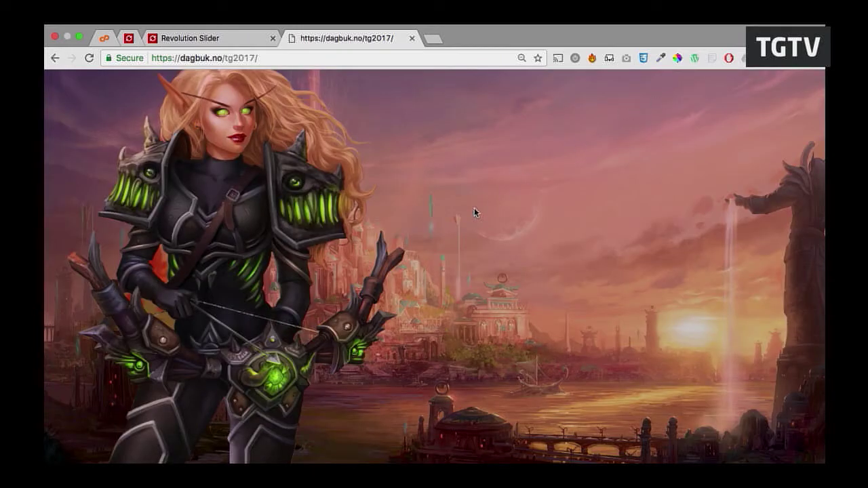
key(super+r)
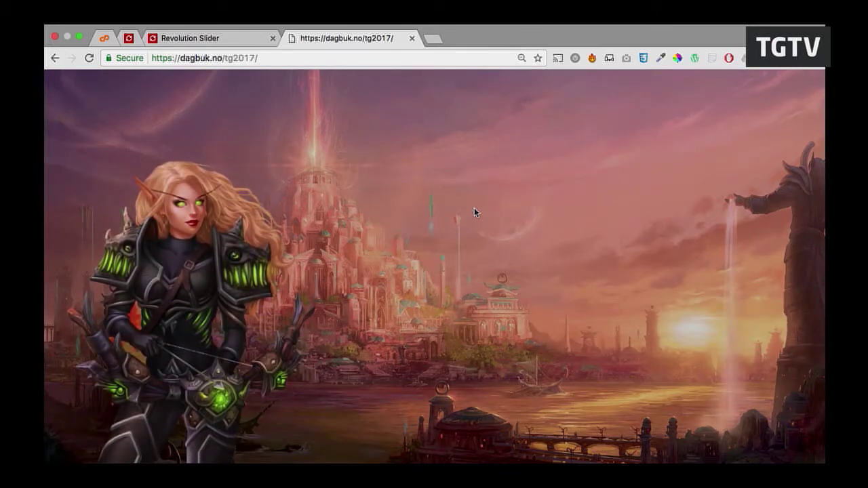
- Switch back to the Revolution Slider editor and add a new Text/Html layer to the slide
key(ctrl+shift+Tab)
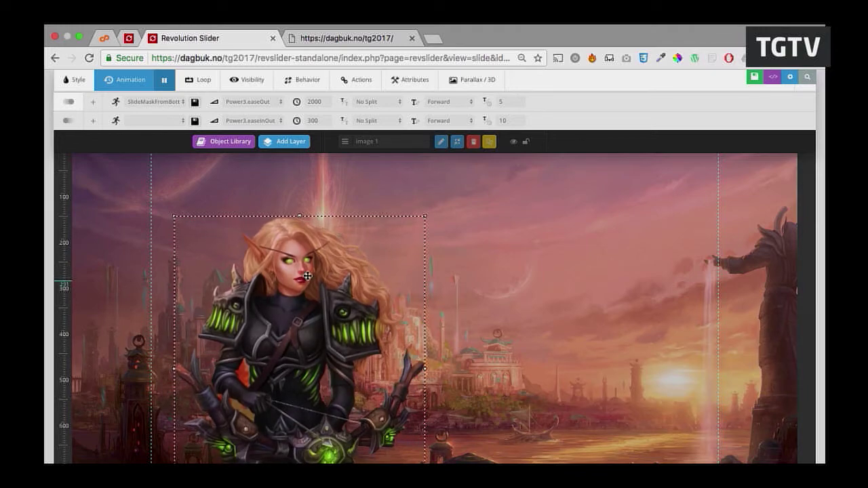
scroll(413, 248, up, 1)
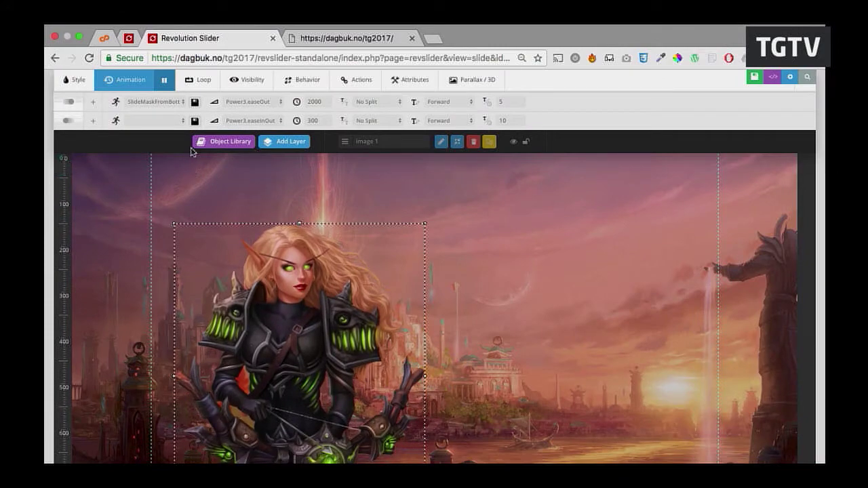
click(80, 82)
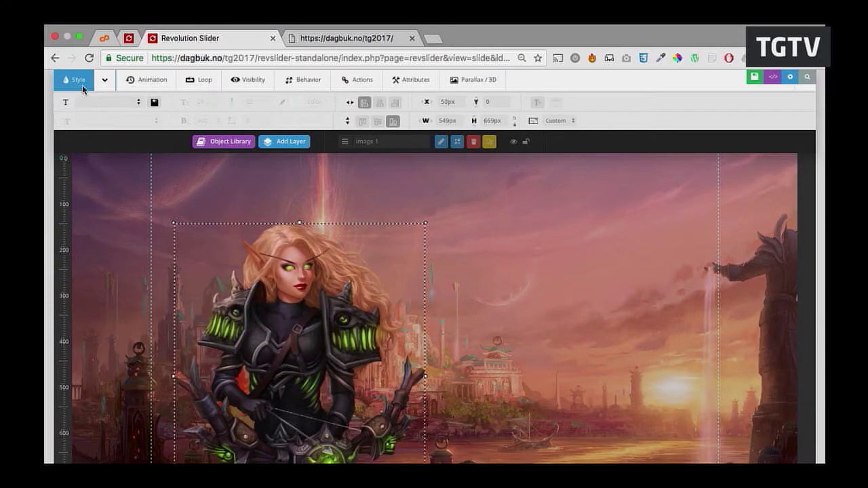
mouse_move(263, 145)
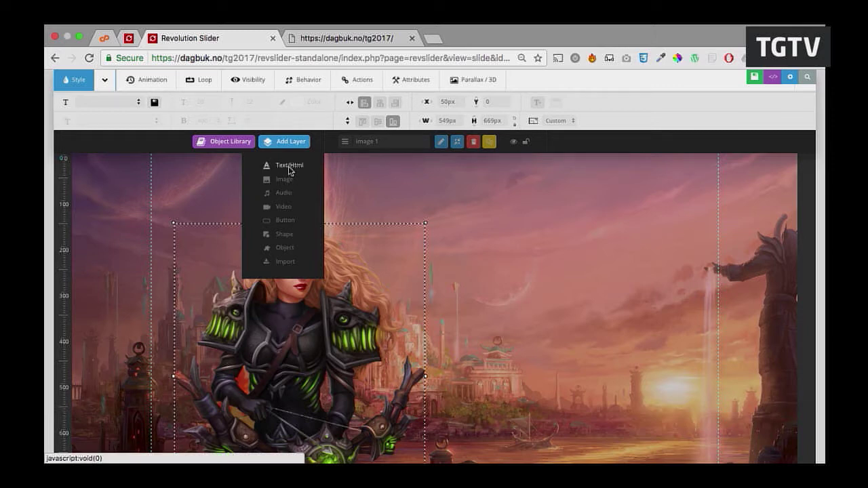
click(288, 166)
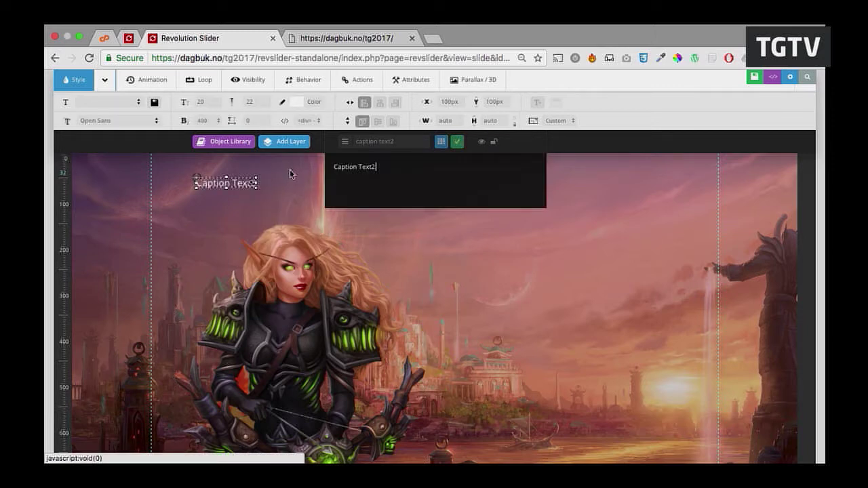
triple_click(385, 169)
click(372, 175)
triple_click(372, 174)
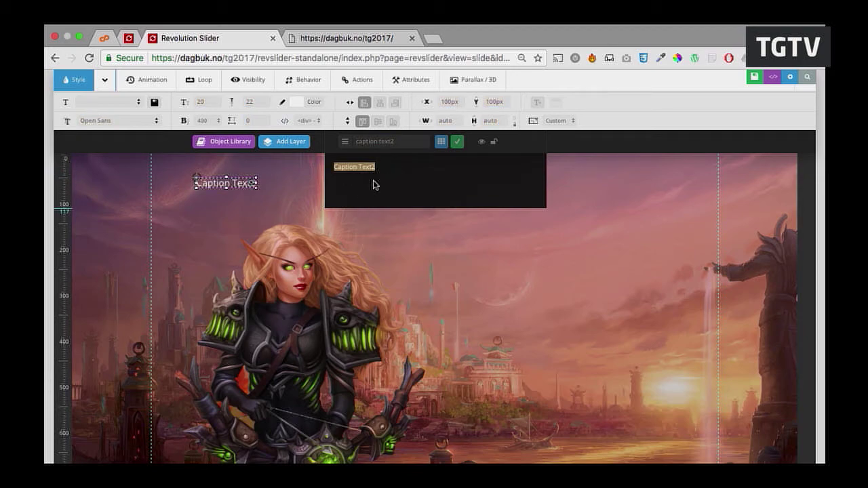
- Set the new caption layer's font family to the Google font Playfair Display
click(143, 122)
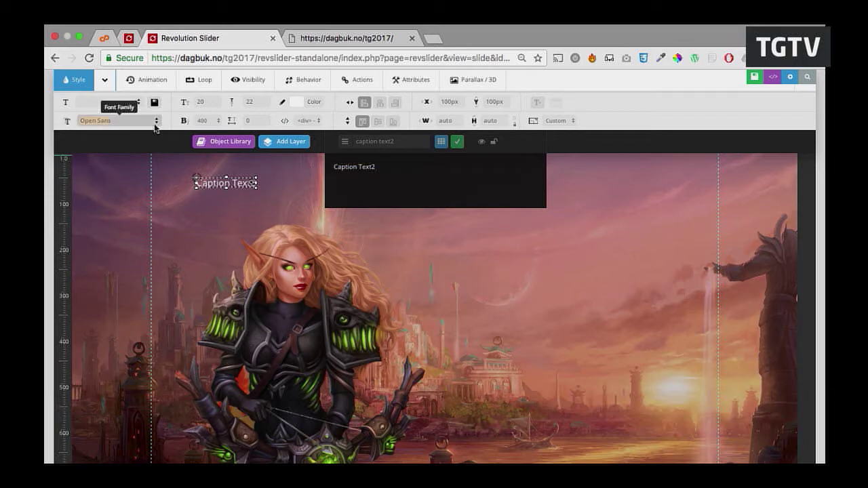
click(155, 124)
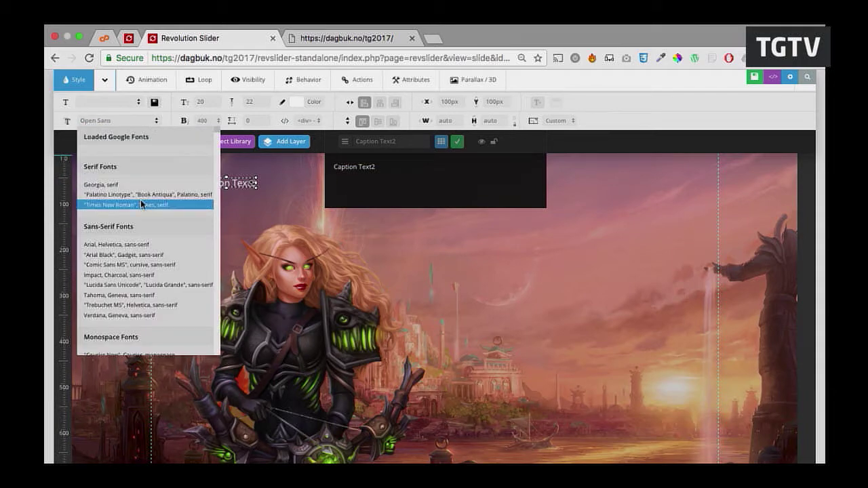
click(117, 121)
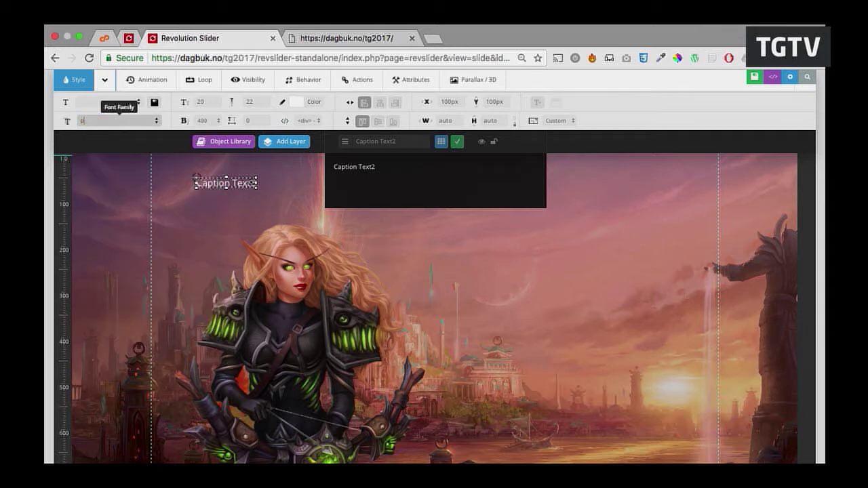
text(playf)
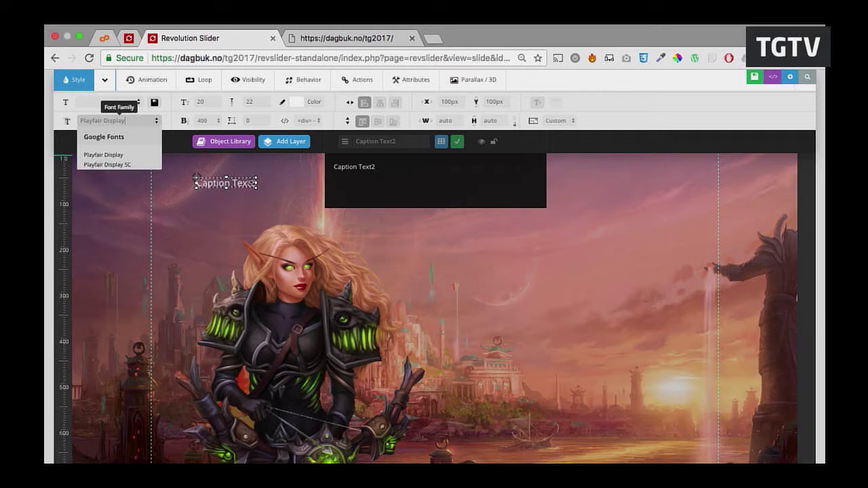
key(Return)
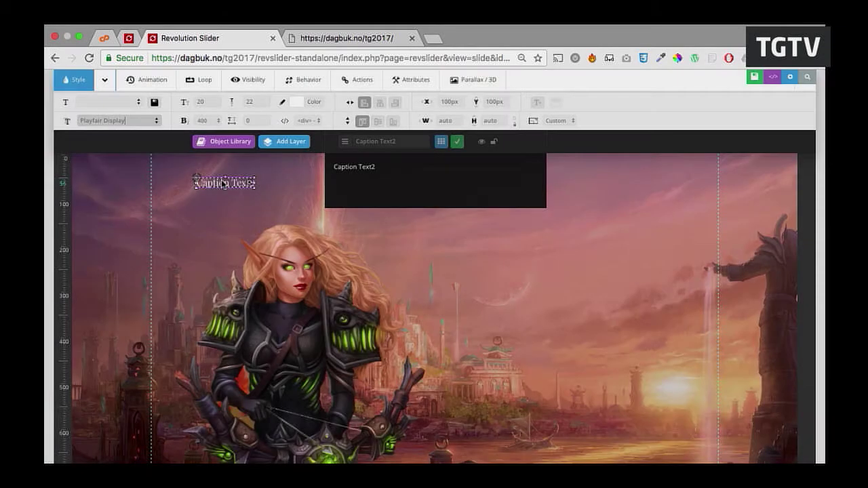
- Anchor the caption layer horizontally to the right and place it at about X 333px, Y 302px
drag(253, 193, 516, 284)
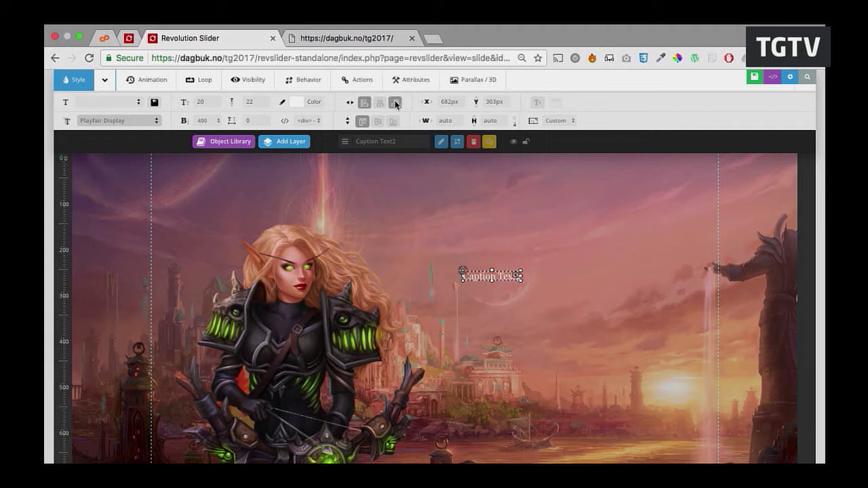
click(395, 103)
drag(688, 276, 535, 275)
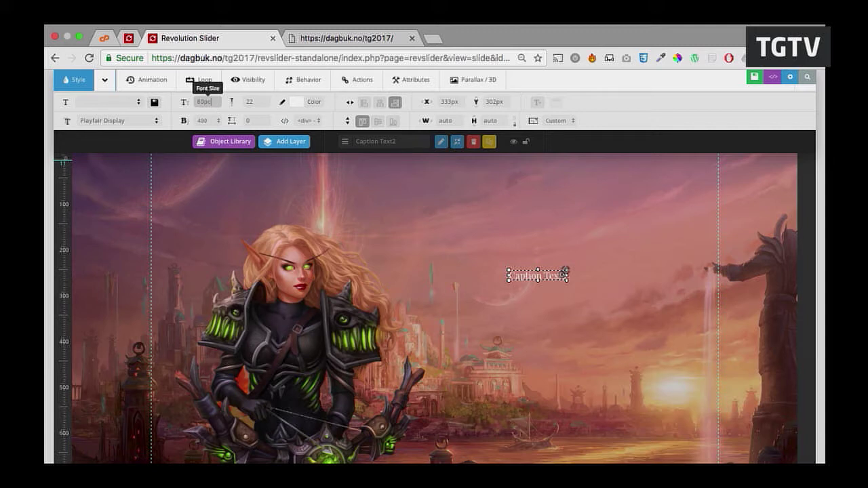
- Set the caption's font size to 80px and move the layer to about X 114px, Y 312px
text(x)
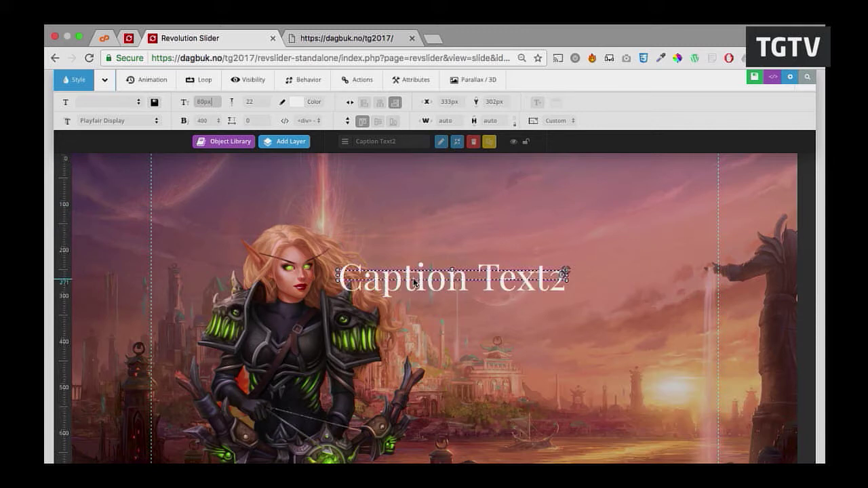
drag(417, 275, 516, 286)
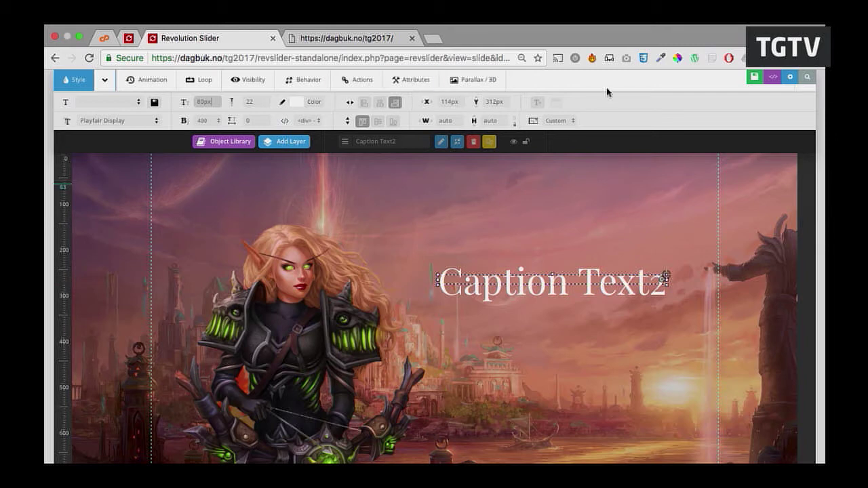
- Sample the dark red of the character's lips and set the caption's text color to #99211F
click(679, 63)
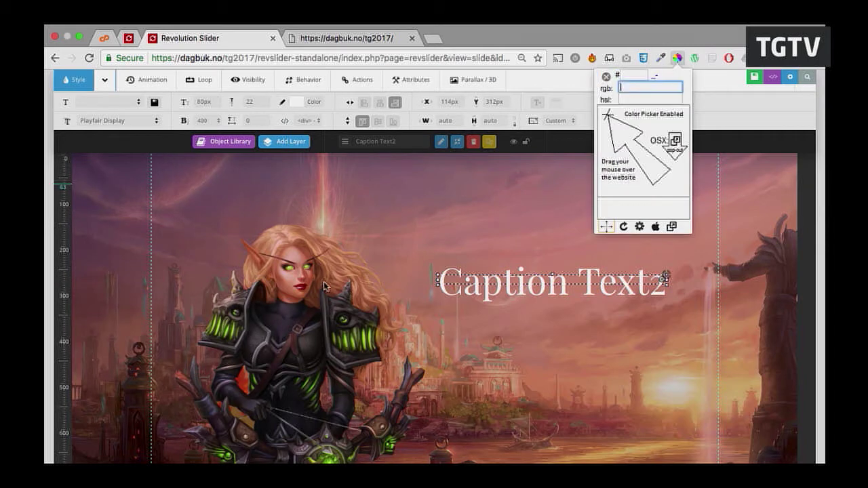
click(613, 79)
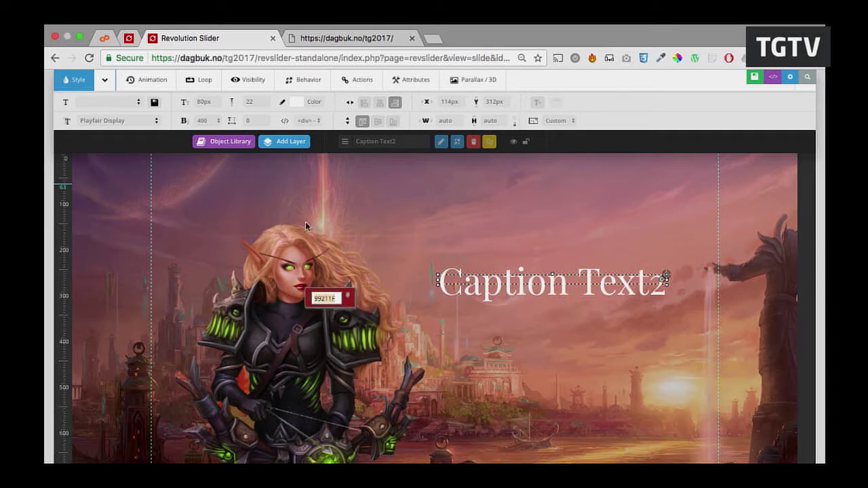
click(485, 302)
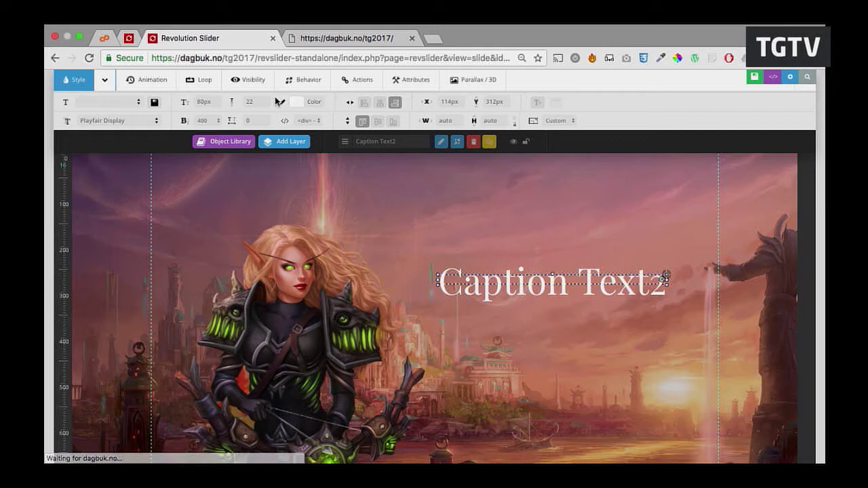
click(298, 103)
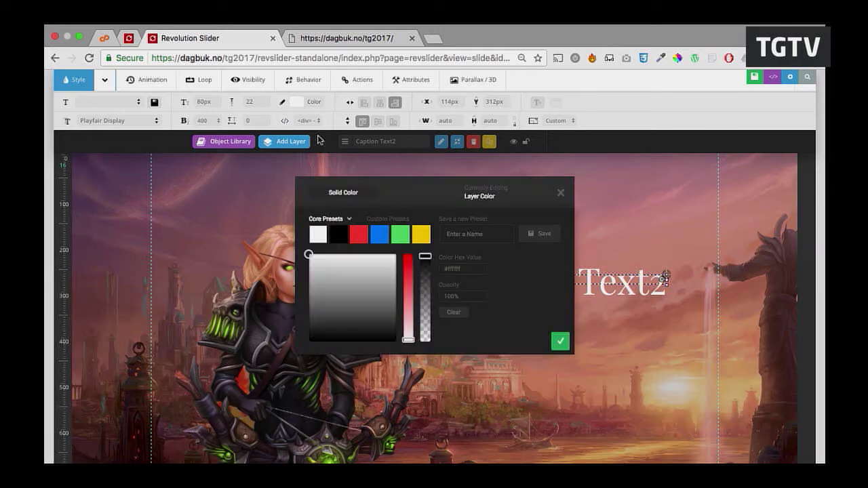
click(468, 270)
text(99211F)
key(Return)
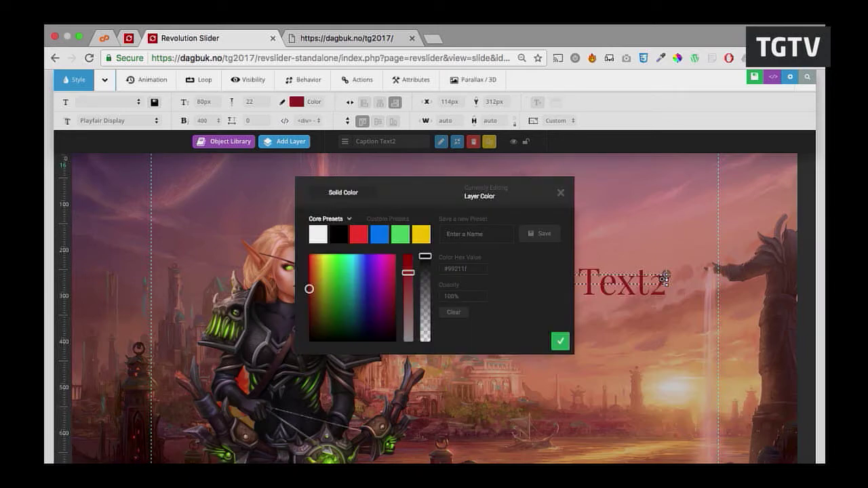
click(561, 341)
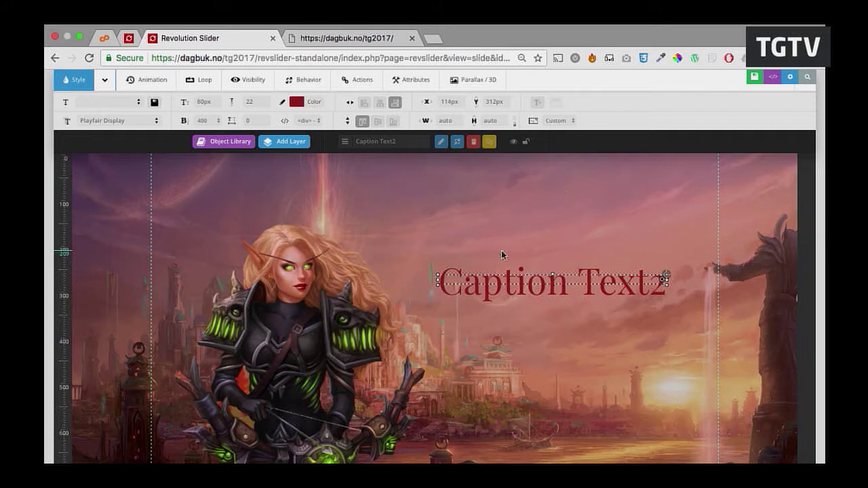
- Set the caption's font weight to 700 and its line height to 120px
click(204, 120)
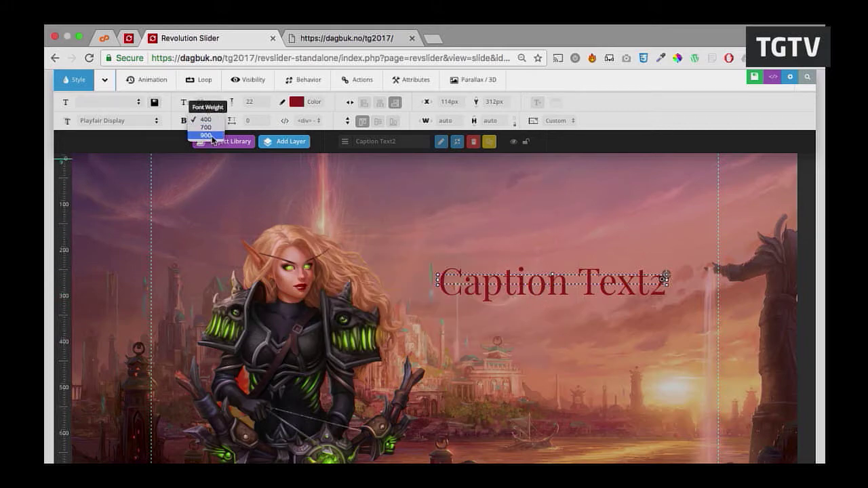
click(211, 130)
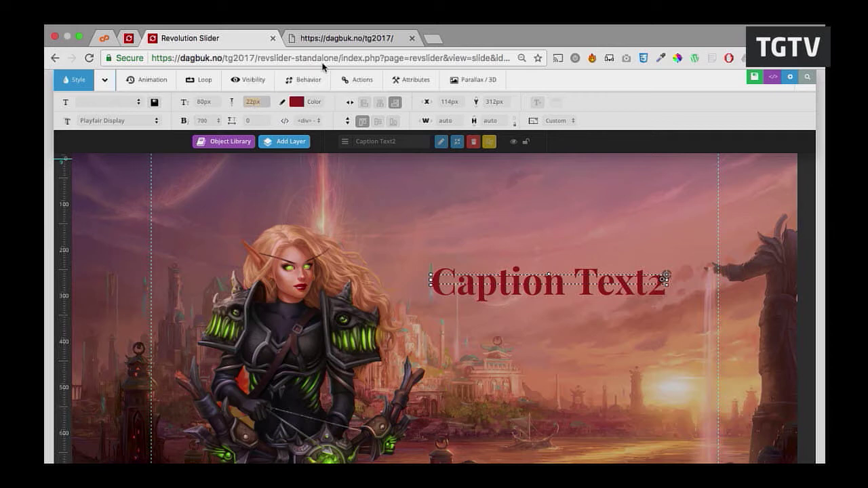
text(120px)
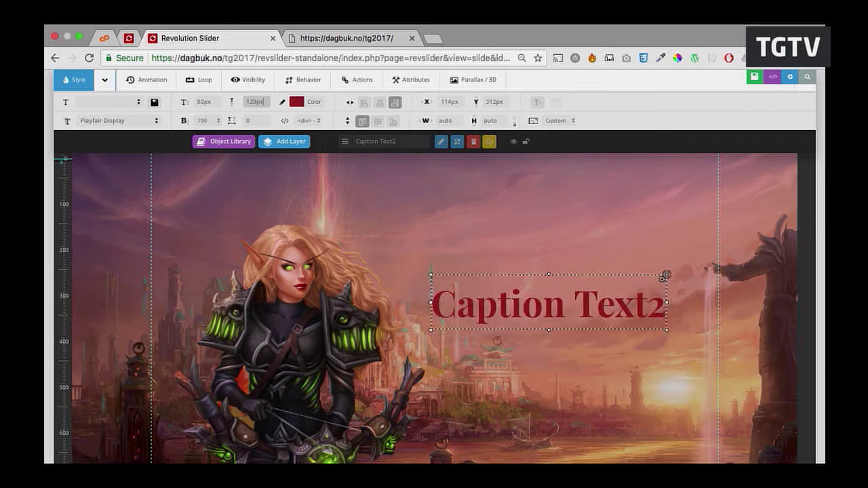
- Try a smooth mask start animation on the caption layer, and settle on the SlideMaskFromLeft template
click(155, 86)
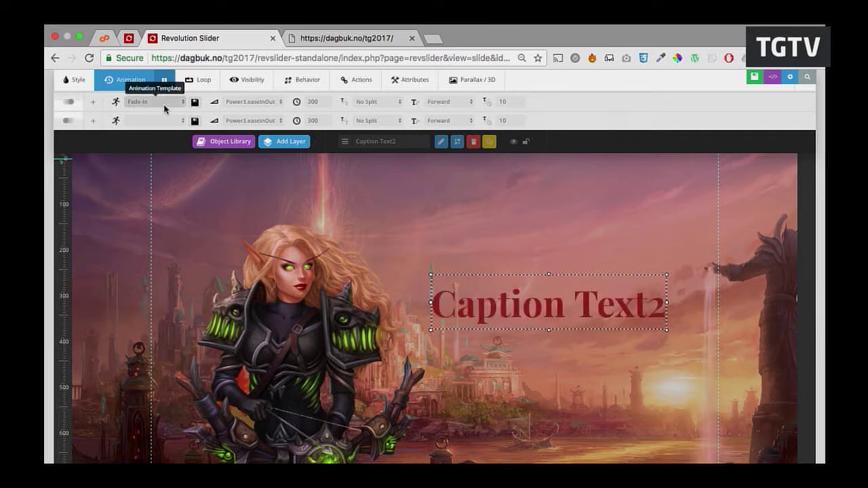
click(163, 102)
scroll(163, 144, up, 5)
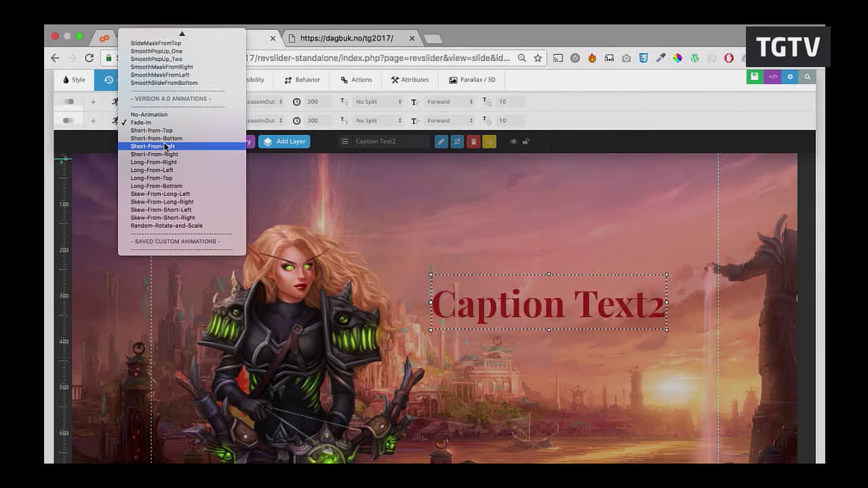
click(163, 143)
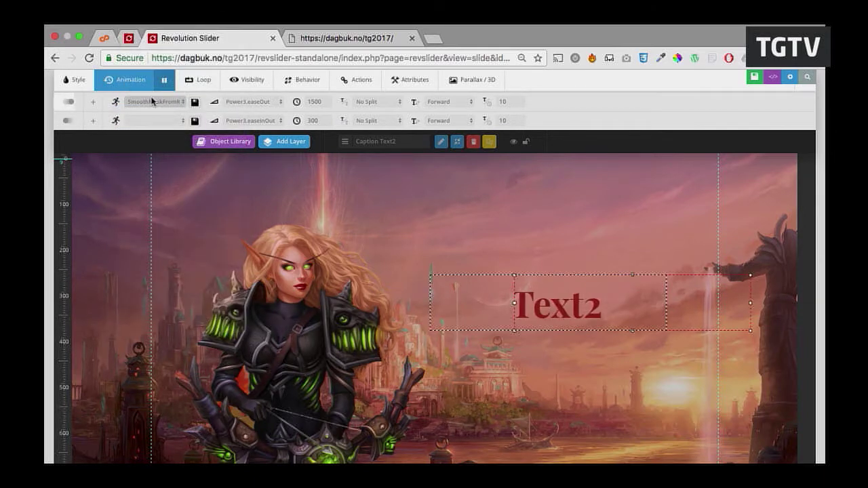
click(153, 99)
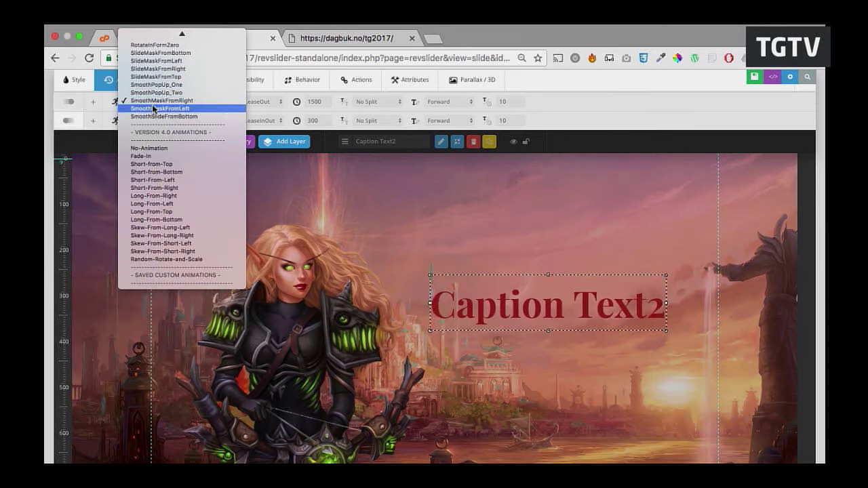
click(168, 63)
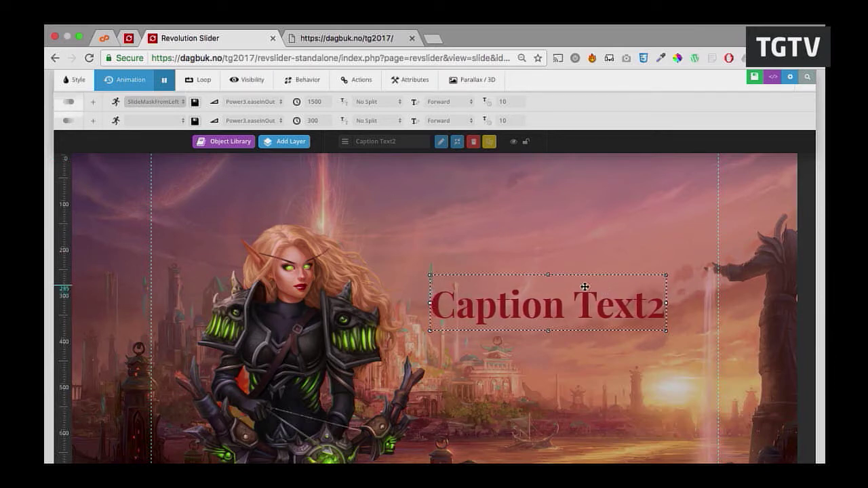
- Replace the caption's text with "Valcyrie" and shift the layer closer to the character
double_click(548, 306)
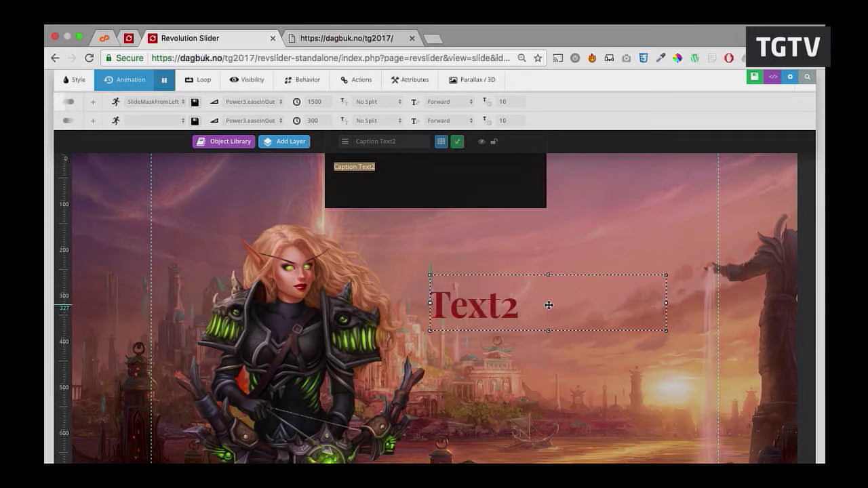
text(Valc)
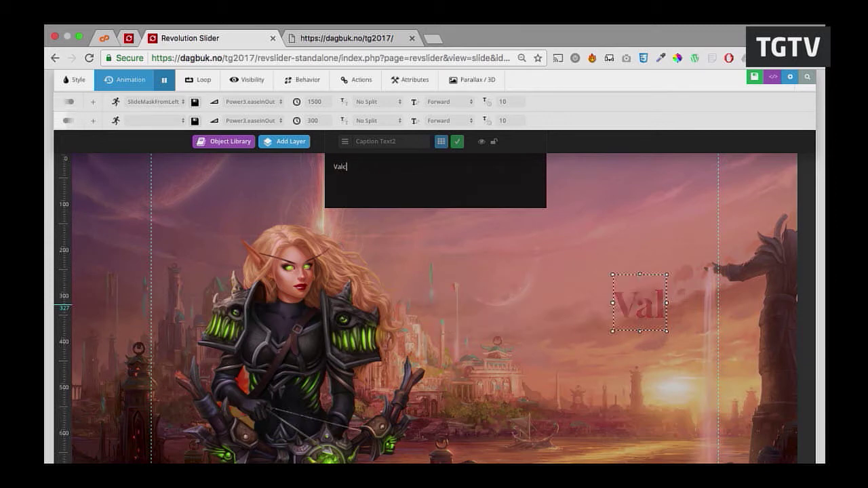
text(yrie)
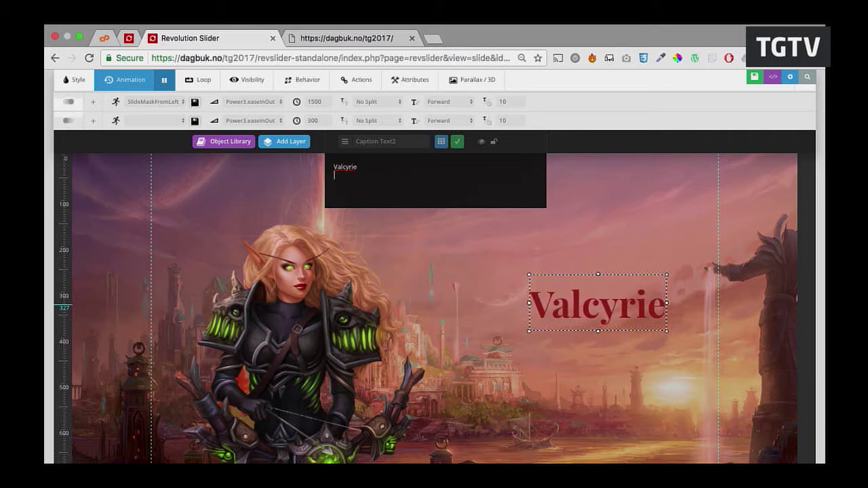
drag(596, 317, 546, 317)
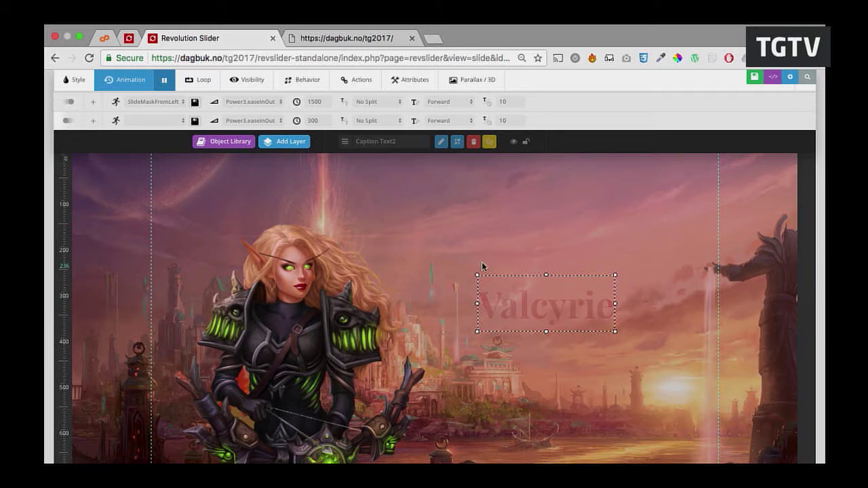
- Duplicate the Valcyrie text layer
right_click(515, 306)
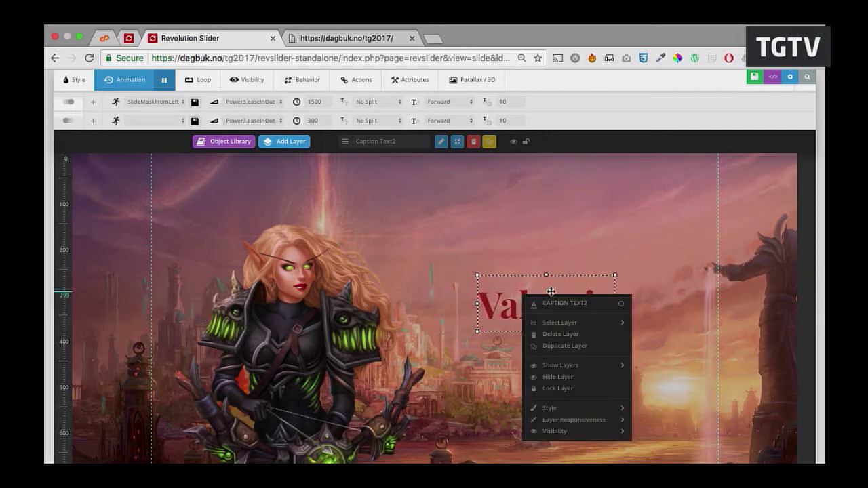
click(552, 346)
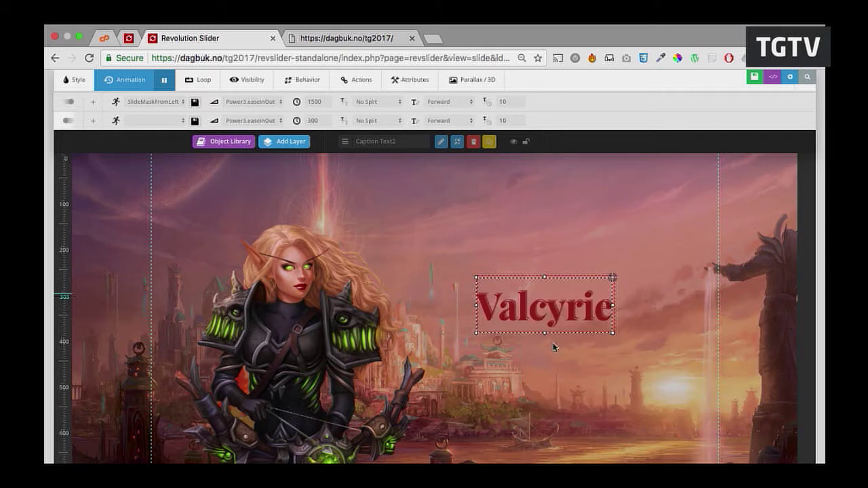
- Move the duplicated Valcyrie text layer directly below the original
drag(564, 279, 542, 357)
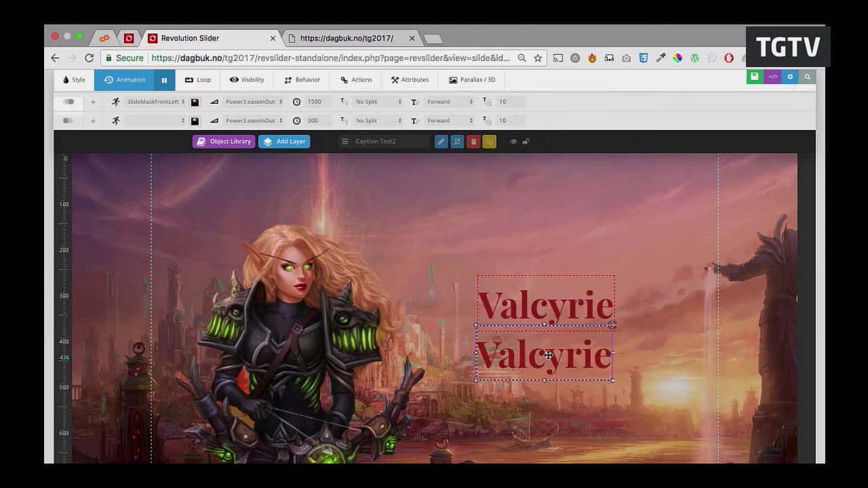
right_click(552, 358)
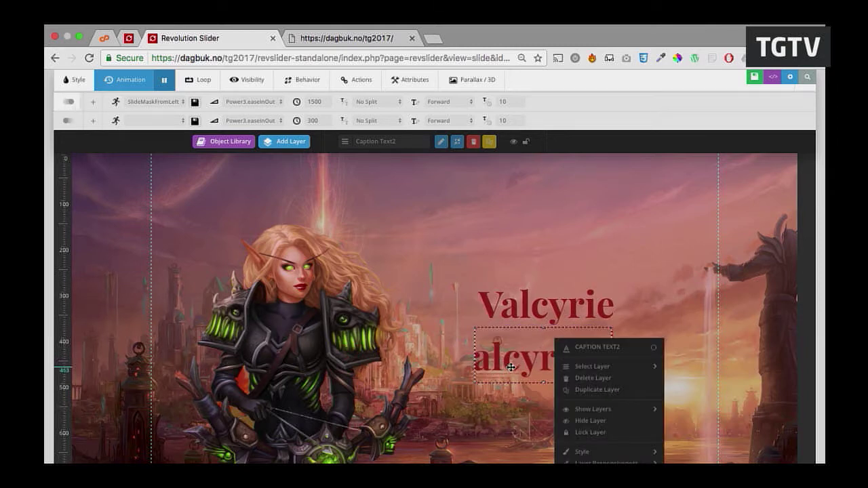
click(505, 368)
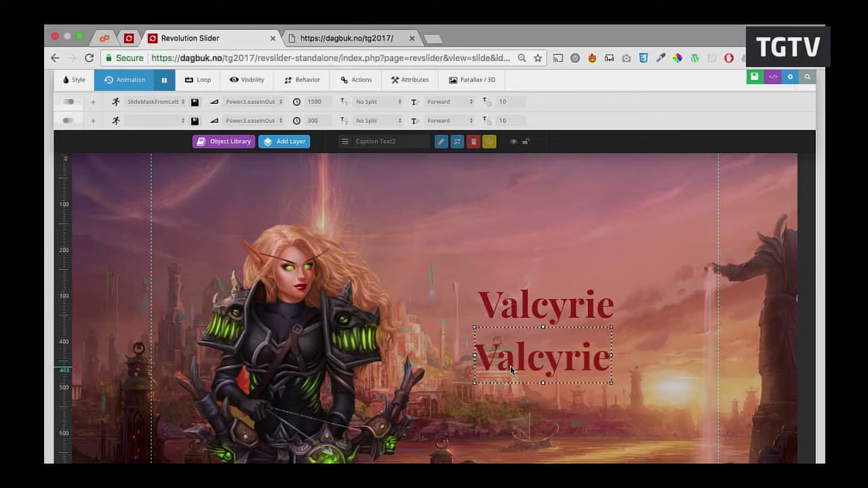
- Replace the duplicate layer's text with "Class Leader of Bloodguards", copied from the Photoshop mockup
double_click(510, 365)
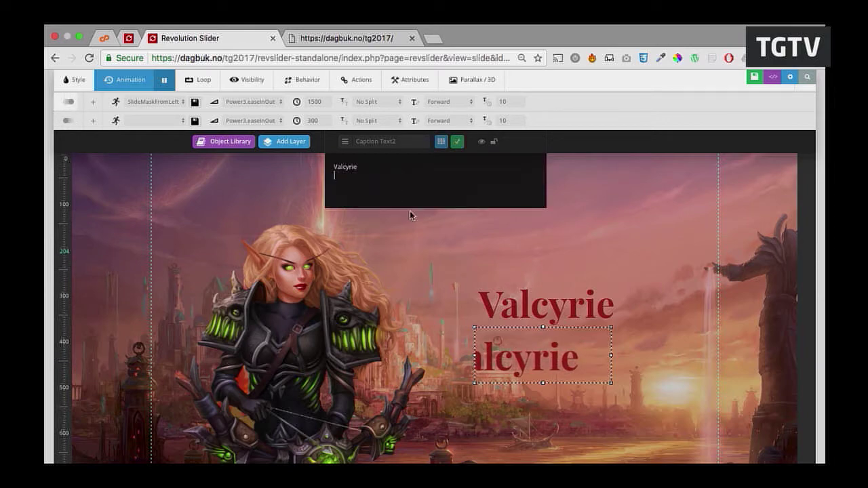
double_click(345, 166)
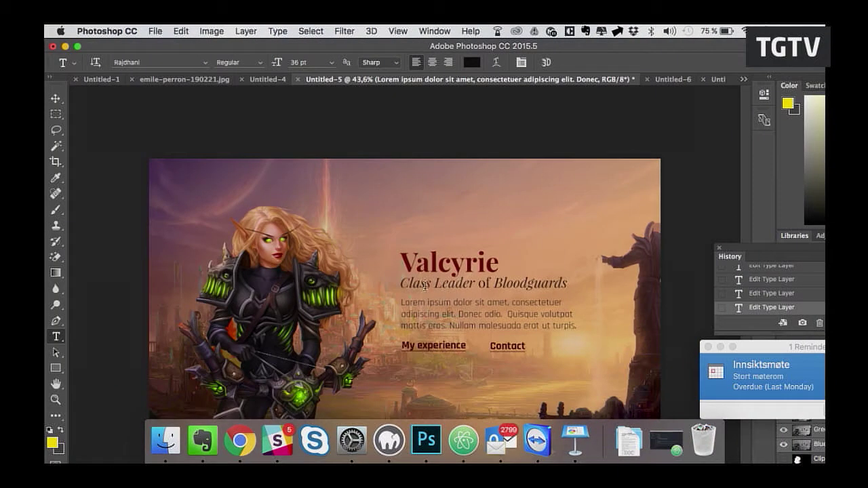
click(423, 284)
key(super+a)
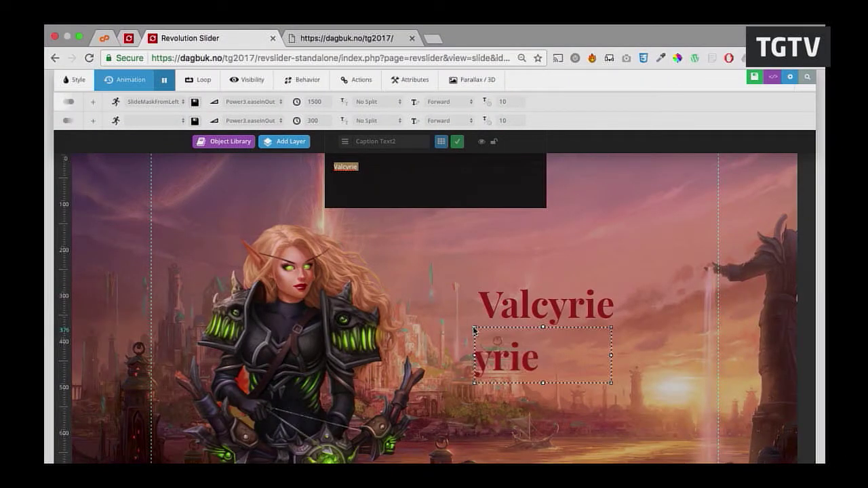
text(Class Leader of Bloodguards)
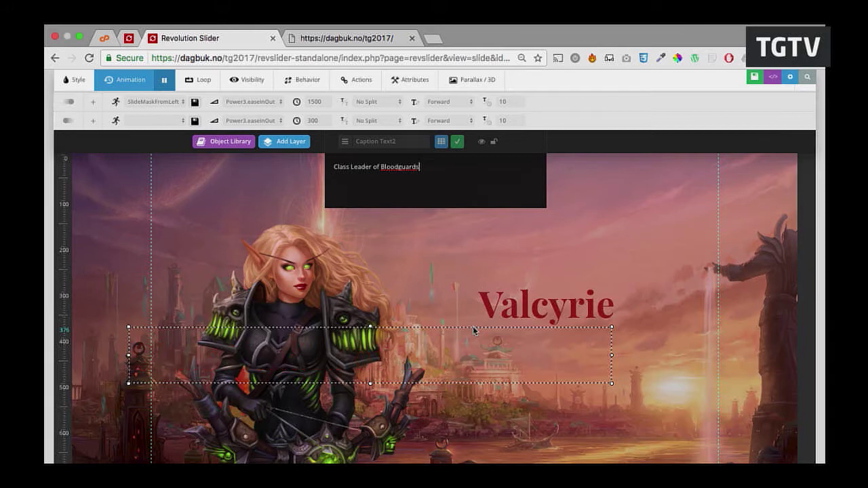
- Set the "Class Leader of Bloodguards" layer's font size to 40px
click(82, 86)
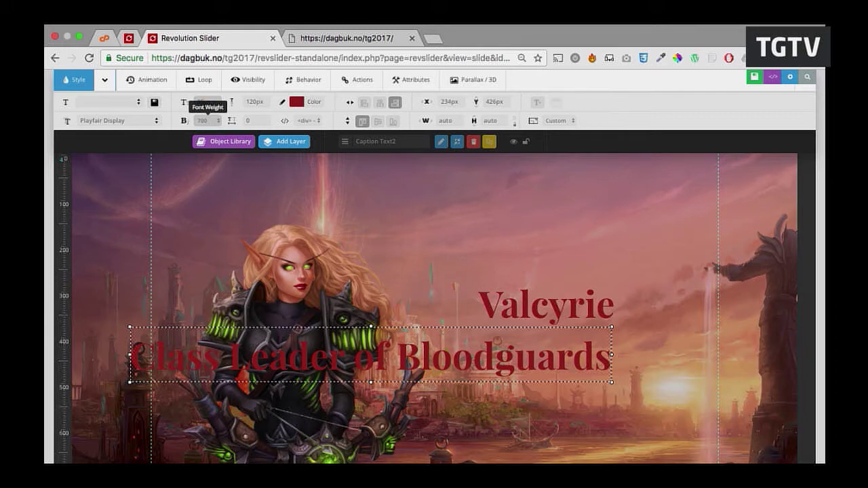
key(Return)
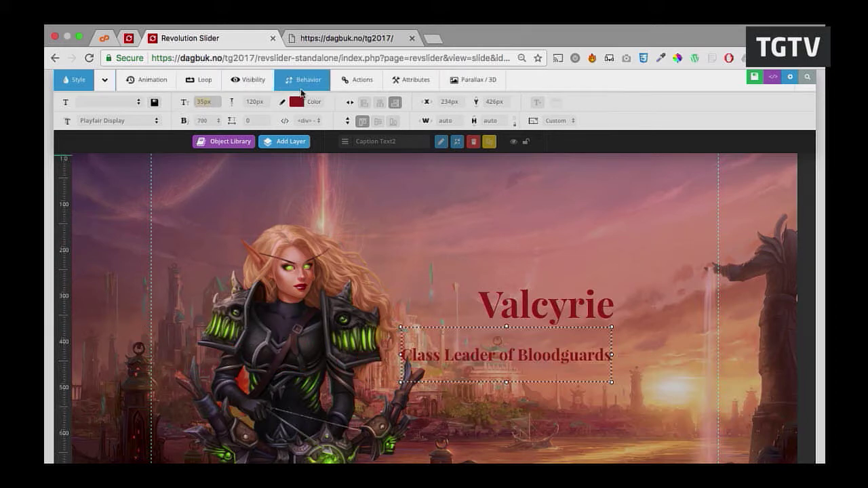
key(Up)
key(Up)
key(Up)
key(Up)
key(Up)
- Place the Valcyrie title at about X 258px, Y 309px and the subtitle just beneath it at about X 22px, Y 378px
drag(442, 358, 520, 335)
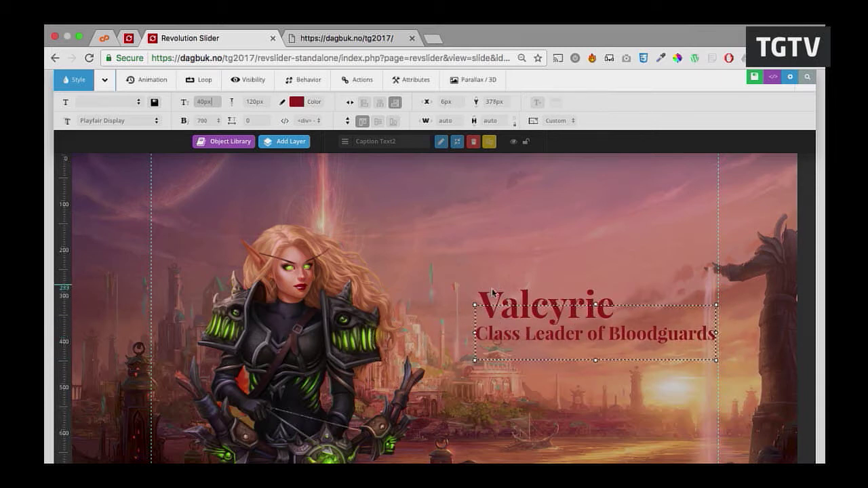
click(493, 292)
drag(493, 292, 479, 289)
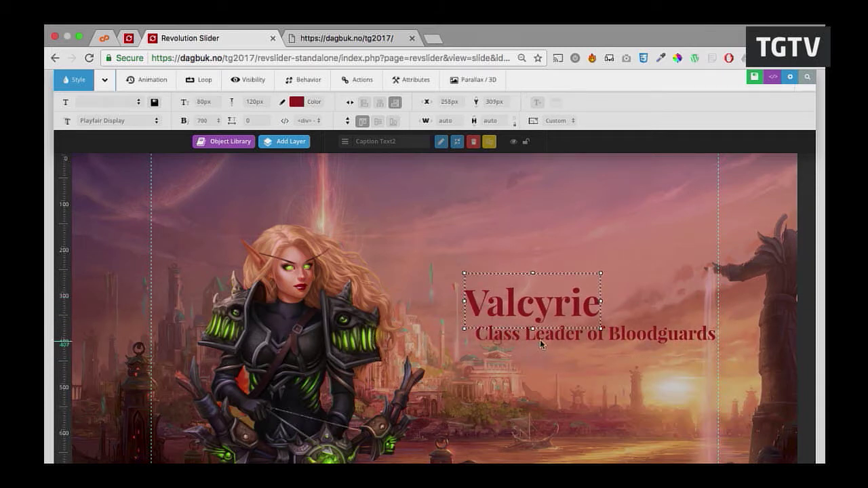
drag(539, 344, 533, 343)
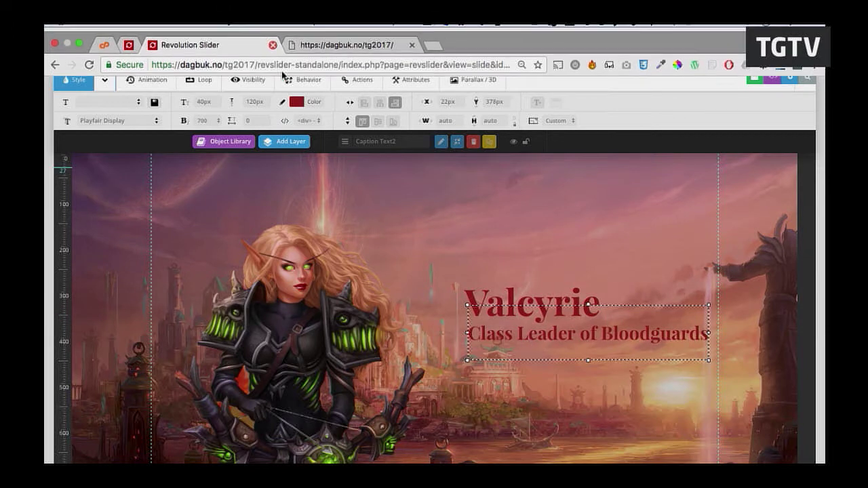
- Change the subtitle layer's text color to dark grey #262626
click(296, 103)
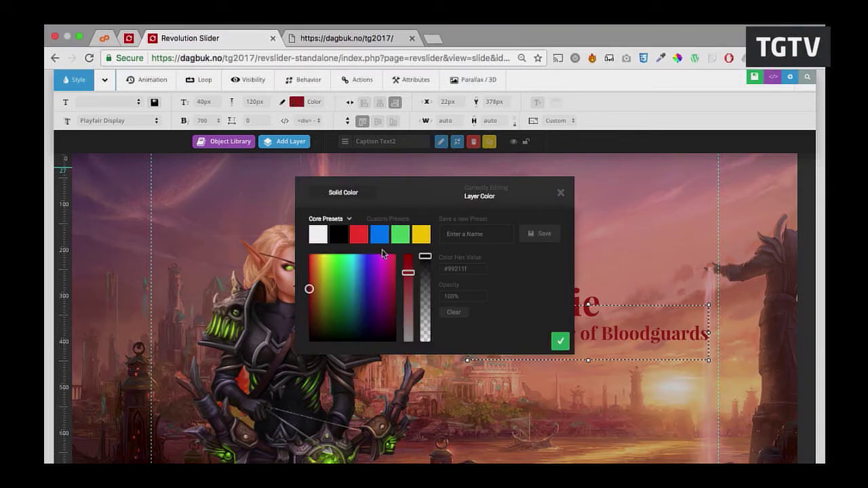
click(337, 238)
click(308, 330)
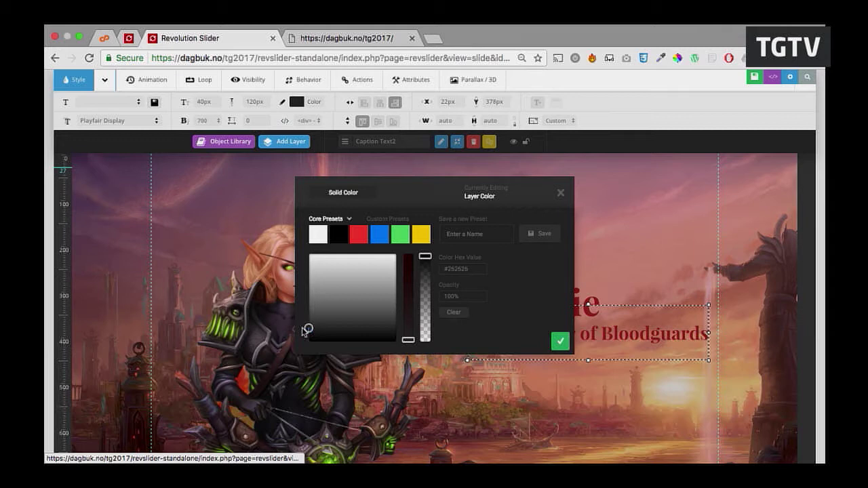
click(556, 341)
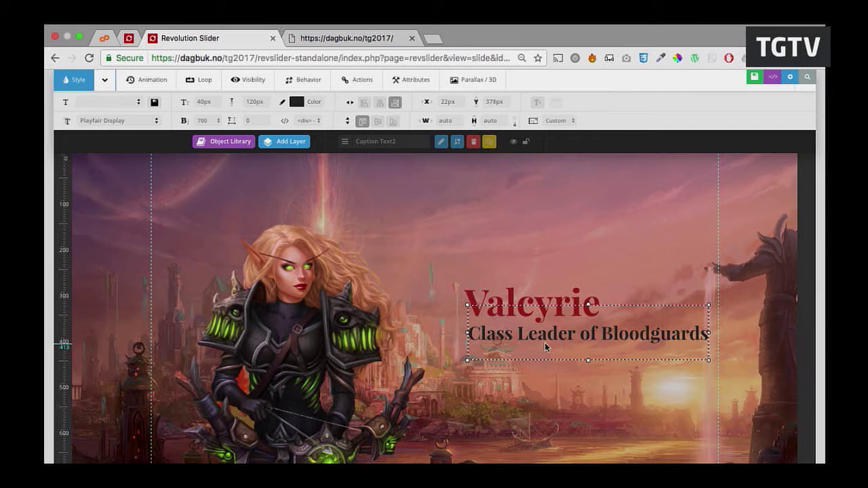
- Save the slide and reload the live tg2017 page to preview the title and subtitle animations
scroll(544, 342, down, 3)
scroll(545, 342, up, 1)
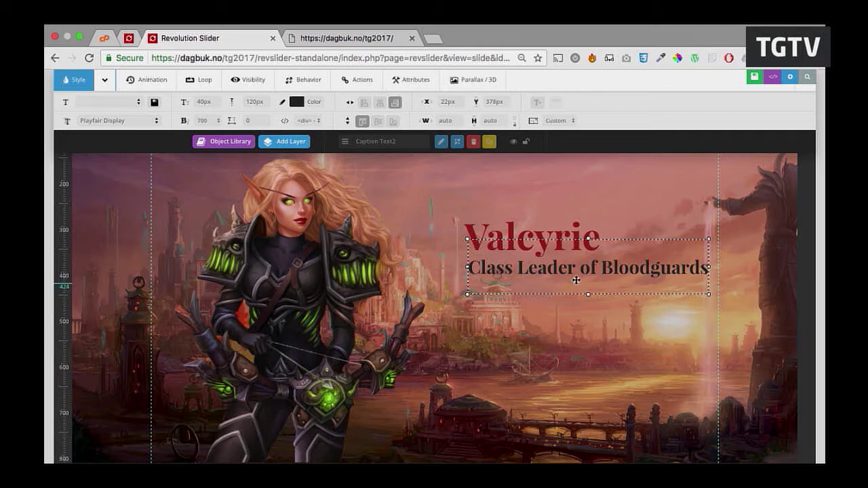
click(751, 79)
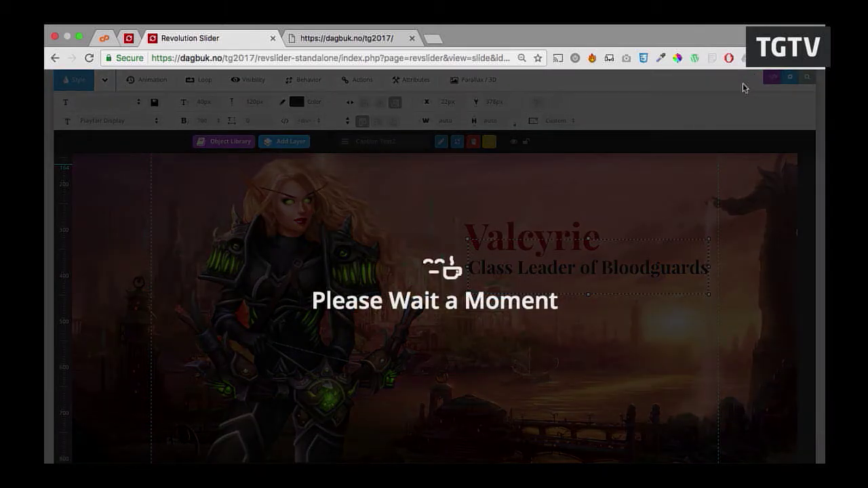
key(ctrl+Tab)
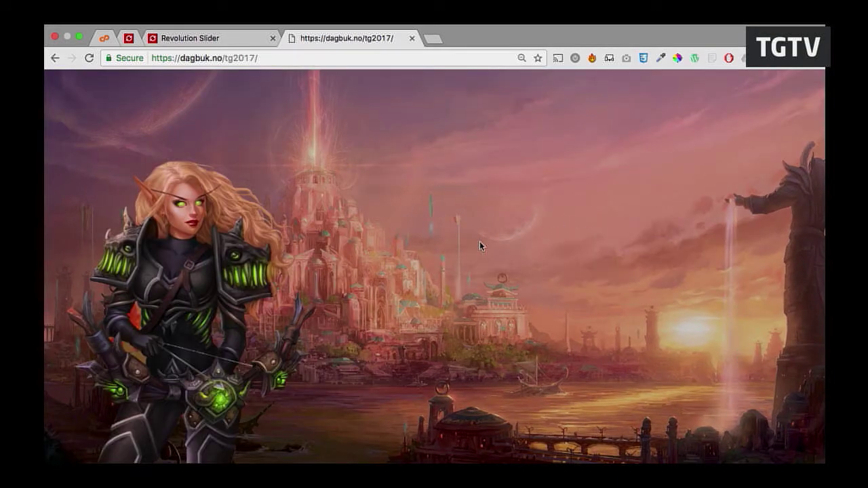
key(super+r)
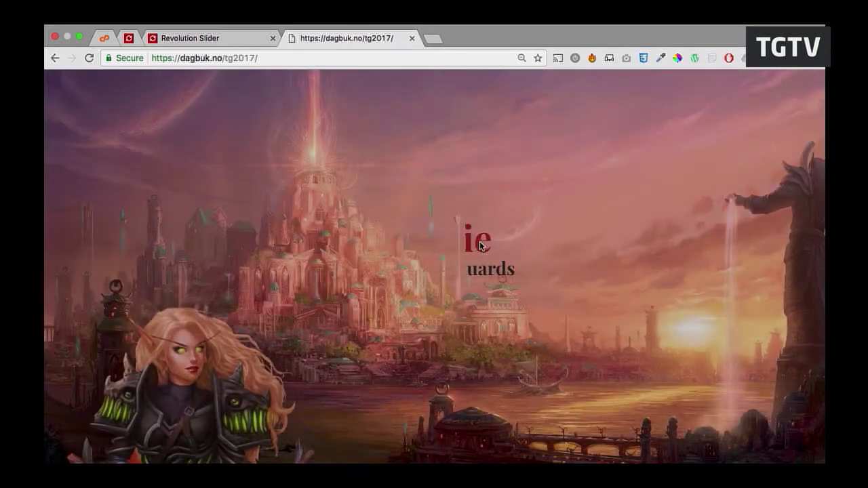
key(super+r)
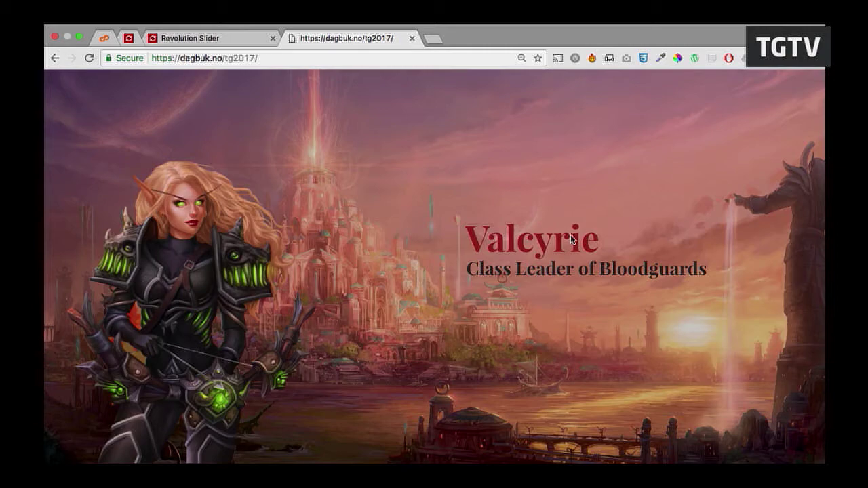
- Back in the slide editor's timeline, delay the start of both caption layers to 1000 ms
key(ctrl+shift+Tab)
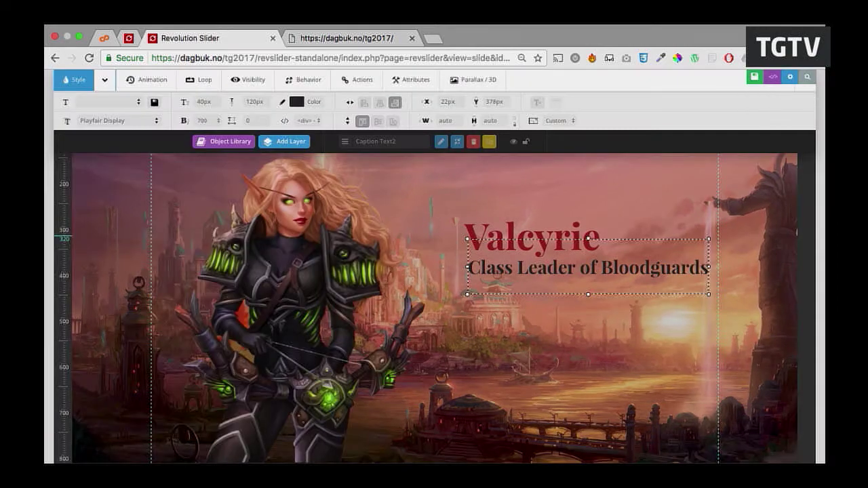
scroll(234, 433, down, 5)
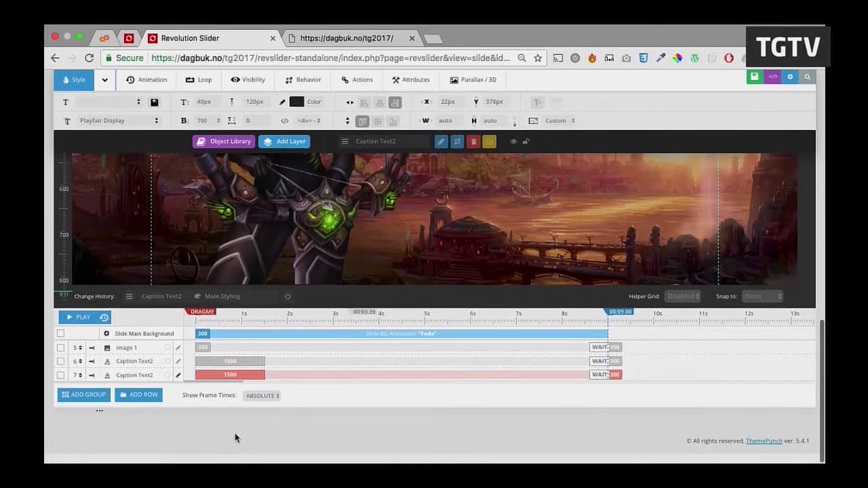
click(214, 361)
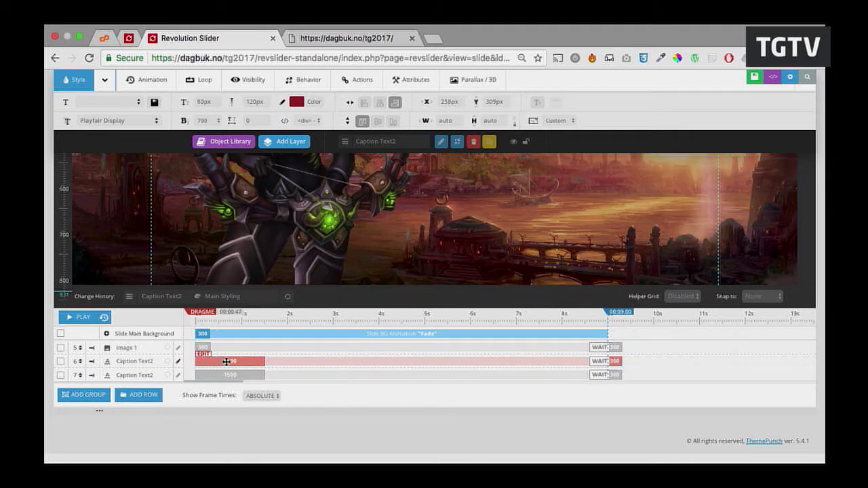
drag(225, 362, 274, 371)
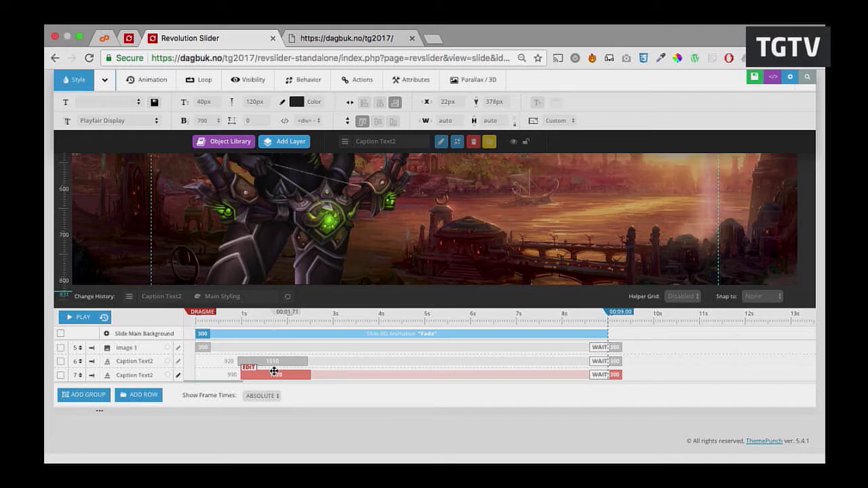
mouse_move(274, 373)
mouse_down()
mouse_move(265, 374)
mouse_move(280, 361)
mouse_up()
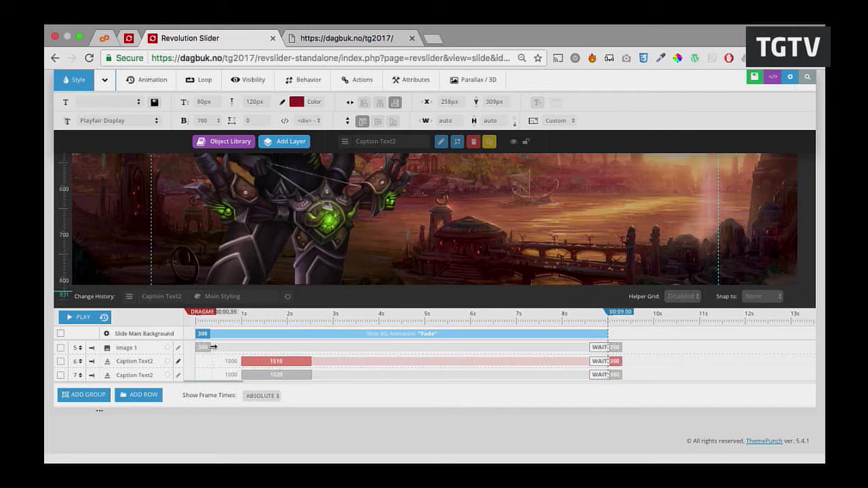
- Lengthen the character image's entrance animation to 2000 ms and delay both caption layers' start to 1500 ms
drag(210, 347, 290, 338)
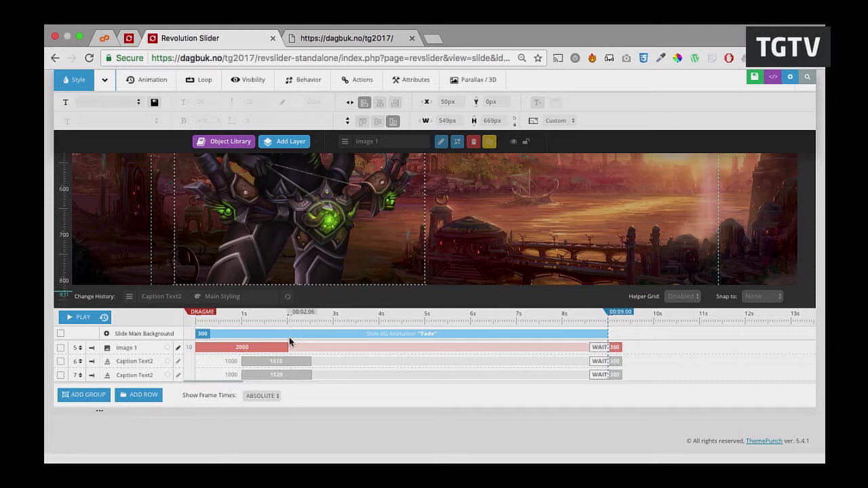
click(285, 362)
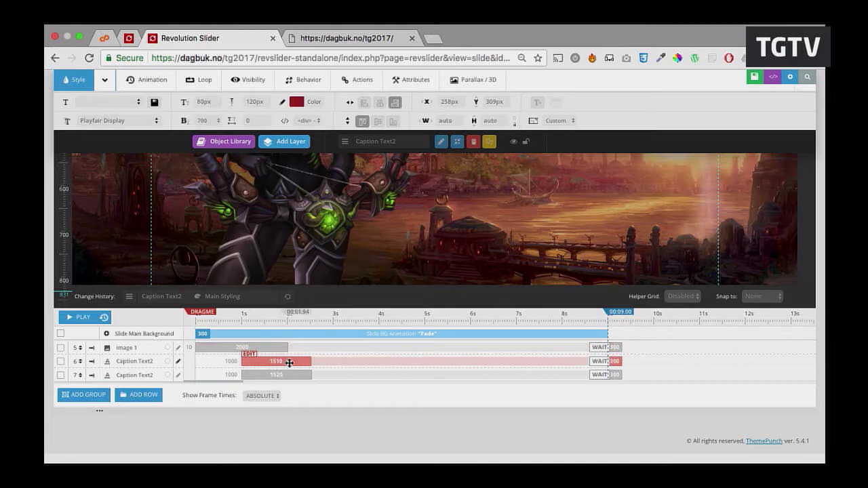
mouse_move(291, 362)
mouse_down()
mouse_move(316, 360)
mouse_move(288, 377)
mouse_move(304, 374)
mouse_up()
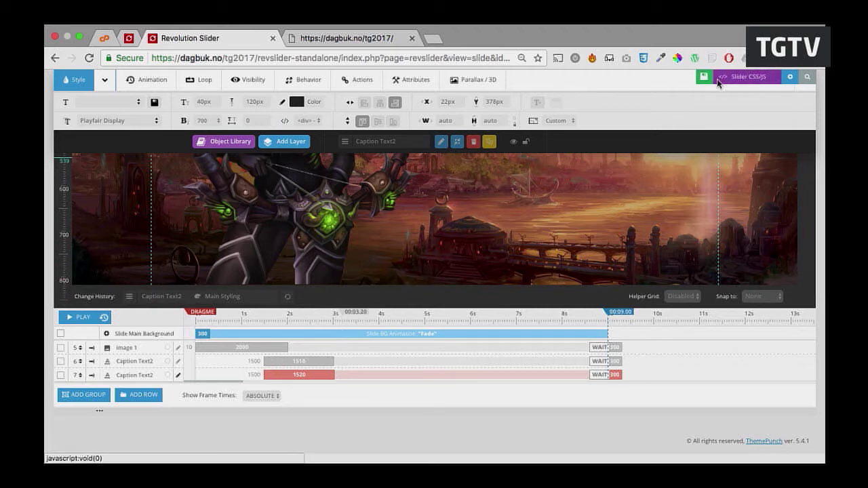
- Save the retimed slide and reload the live tg2017 page to check the animation timing
click(710, 83)
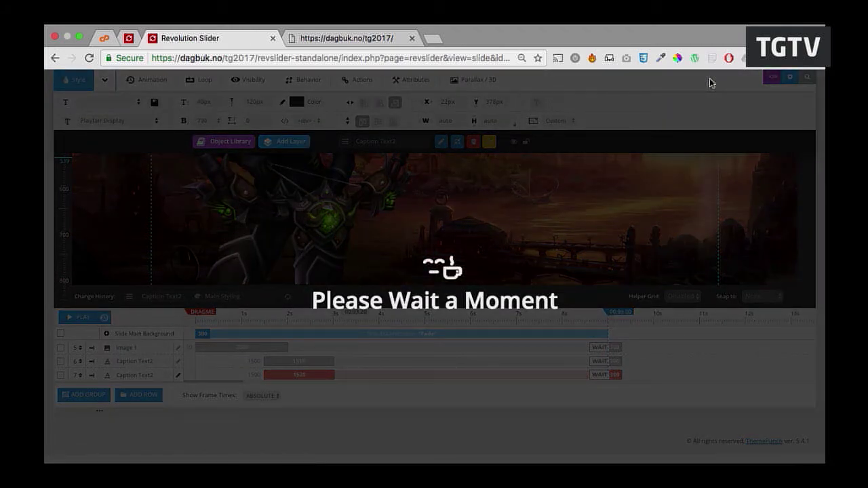
key(ctrl+Tab)
key(super+r)
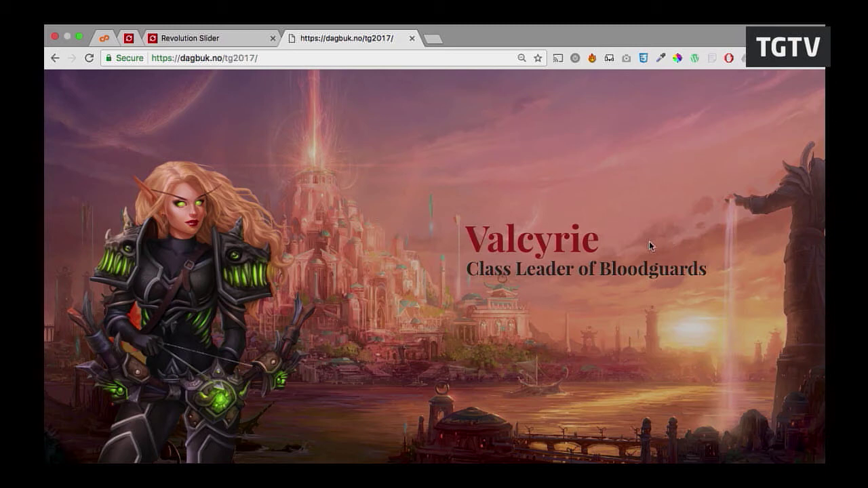
- Copy the lorem ipsum paragraph from the Photoshop mockup and return to the slide editor
key(super+alt+Left)
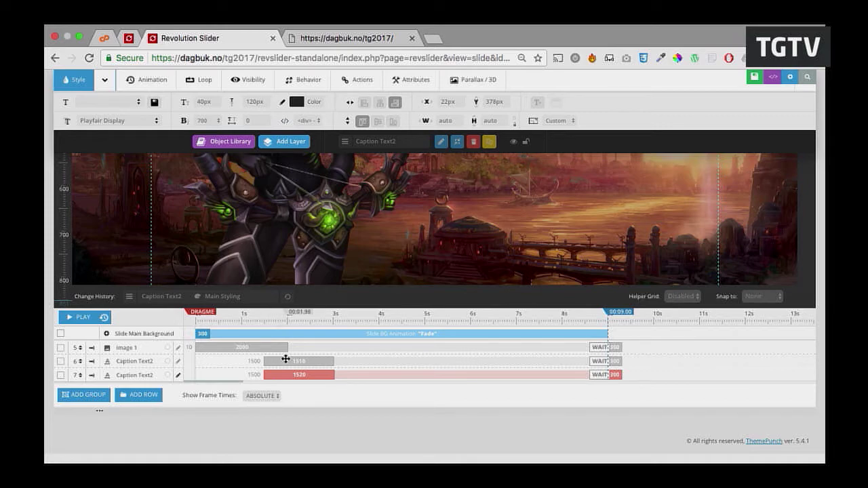
key(super+Tab)
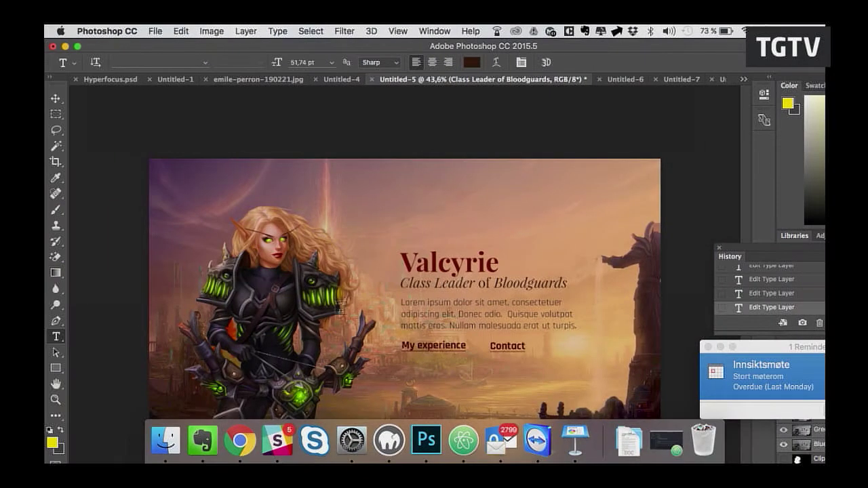
click(440, 316)
key(super+a)
key(ctrl+c)
key(super+Tab)
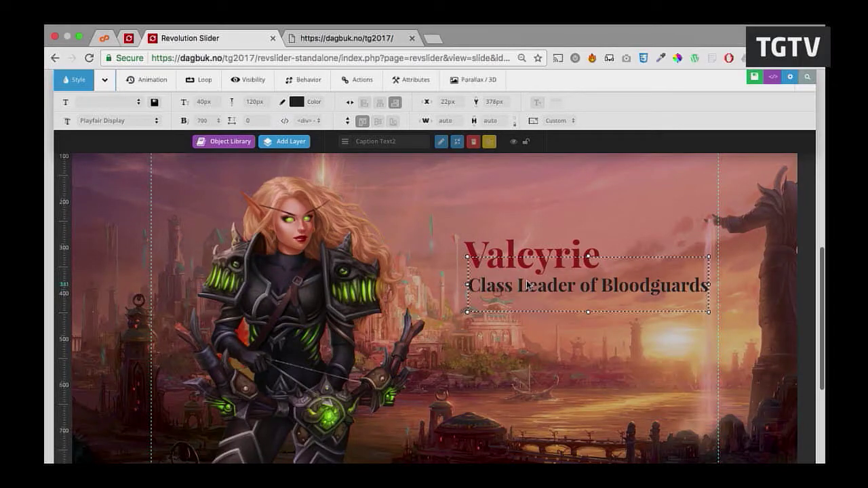
- Duplicate the "Class Leader of Bloodguards" layer and place the copy below it at about Y 499px
right_click(529, 287)
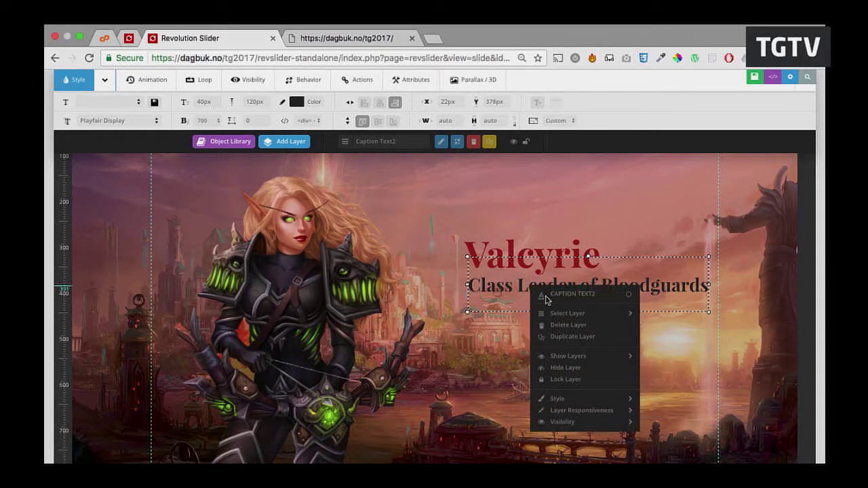
click(561, 337)
drag(528, 292, 529, 352)
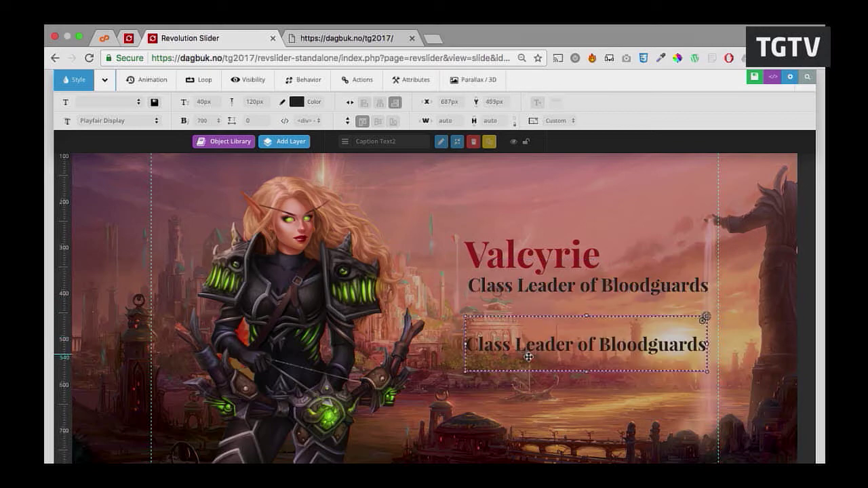
- Replace the duplicated caption's text with the copied lorem ipsum paragraph and enlarge its box to about 1376 × 278 px
double_click(530, 353)
key(ctrl+a)
key(ctrl+v)
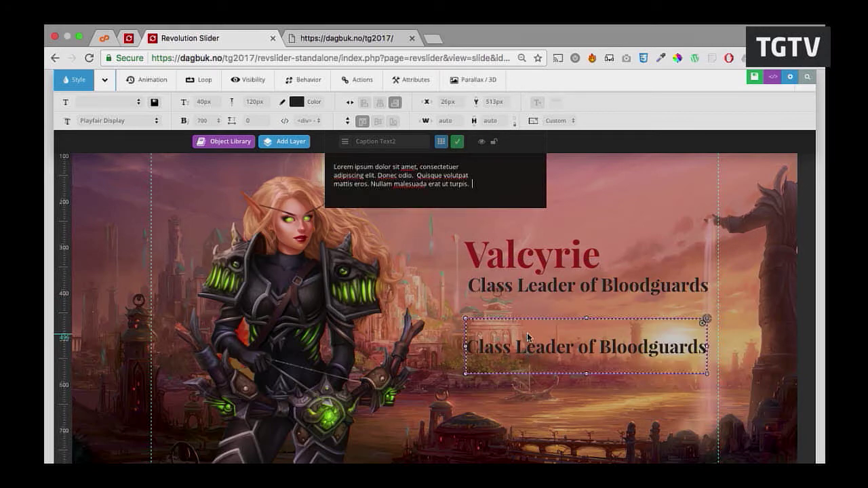
drag(434, 339, 460, 303)
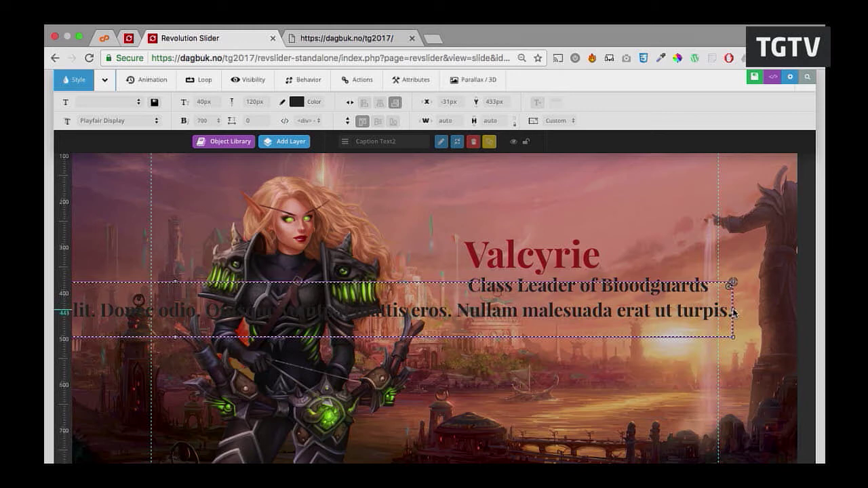
drag(733, 310, 349, 311)
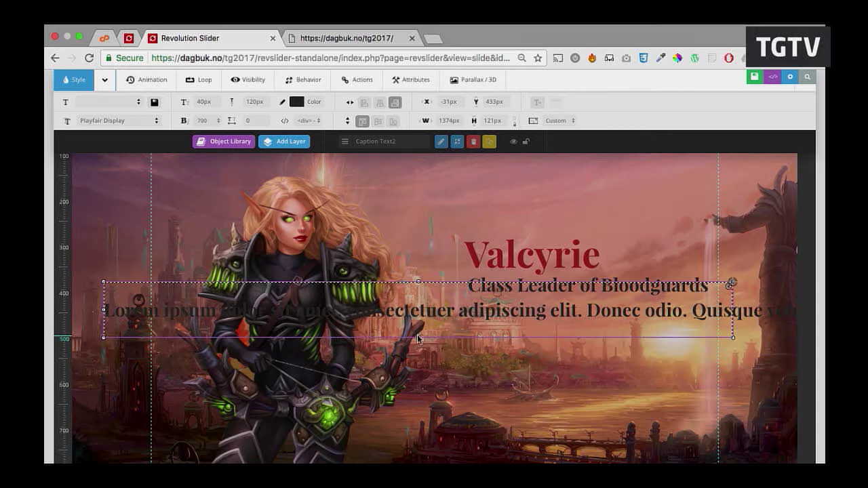
drag(418, 339, 415, 445)
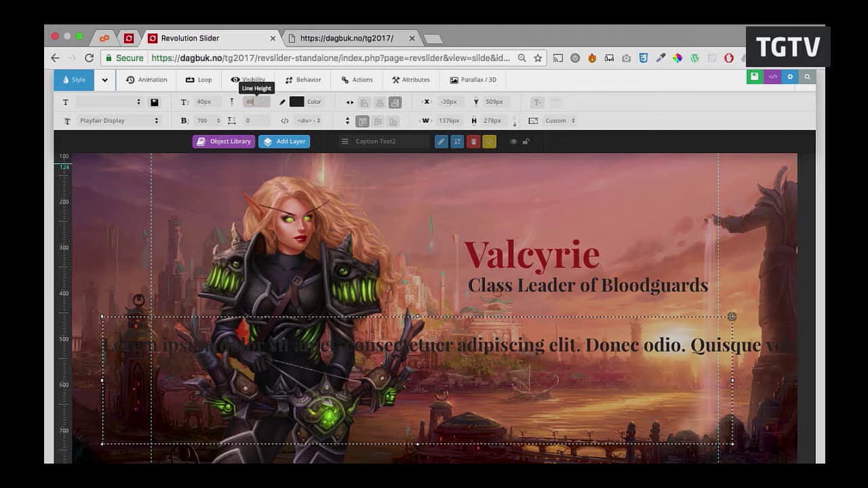
- Set the lorem ipsum layer's line height to 40 px and its font size to 22 px
key(Return)
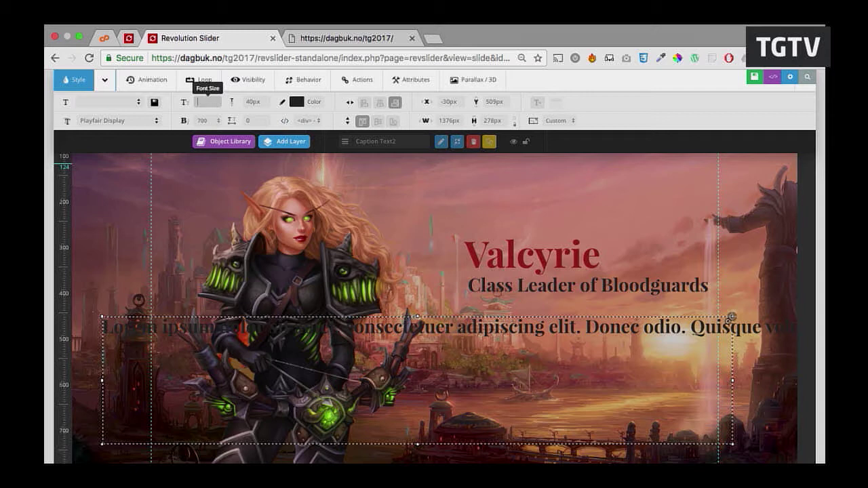
text(22)
key(Return)
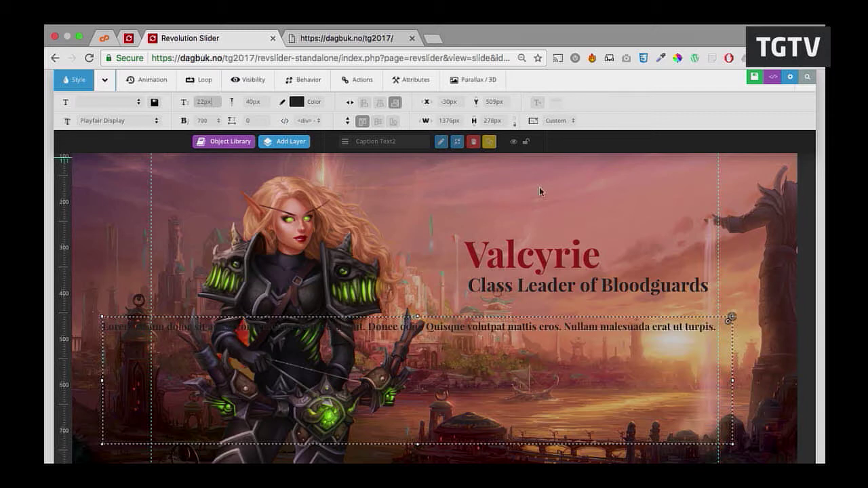
- Enable line wrapping on the lorem ipsum layer and resize its box to roughly the width of the subtitle above
drag(731, 383, 424, 371)
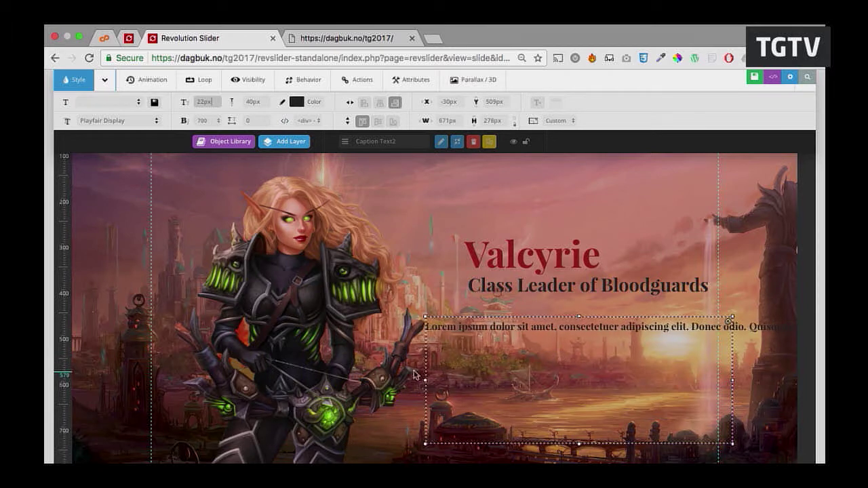
drag(561, 333, 508, 317)
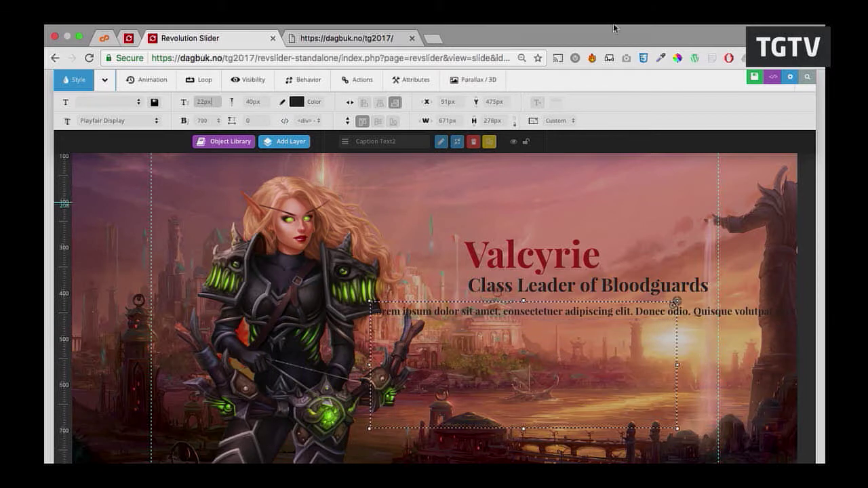
click(537, 103)
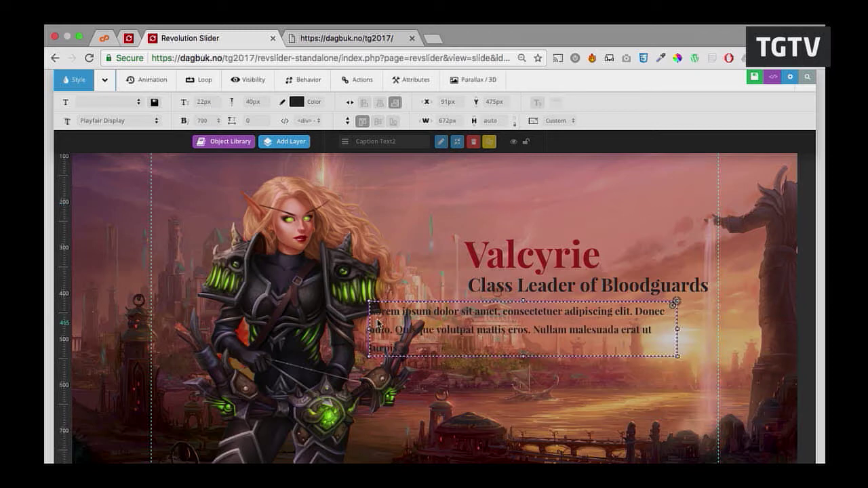
drag(369, 330, 470, 330)
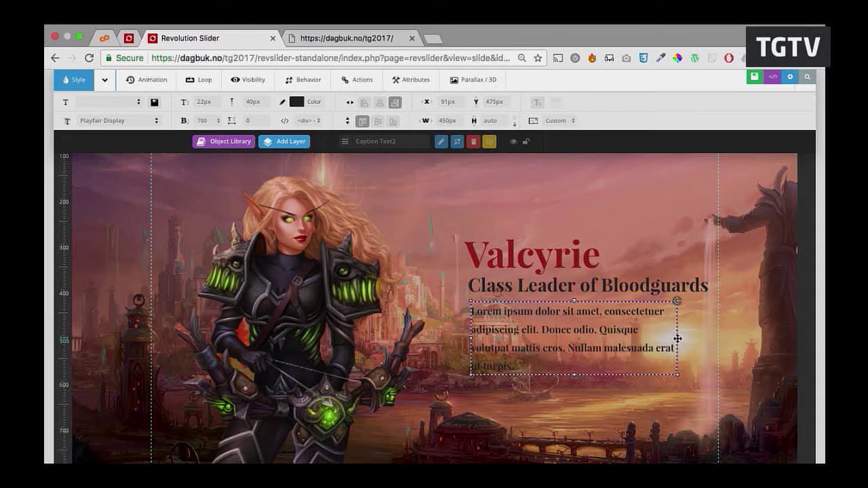
drag(676, 337, 729, 331)
- Place the paragraph below the subtitle at about X 13px, Y 479px, and align the subtitle and Valcyrie title with its left edge
drag(505, 344, 541, 346)
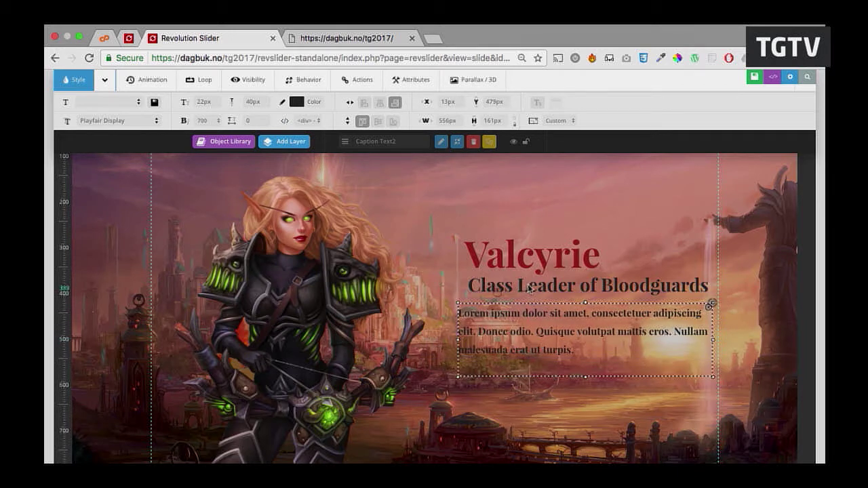
drag(529, 290, 521, 290)
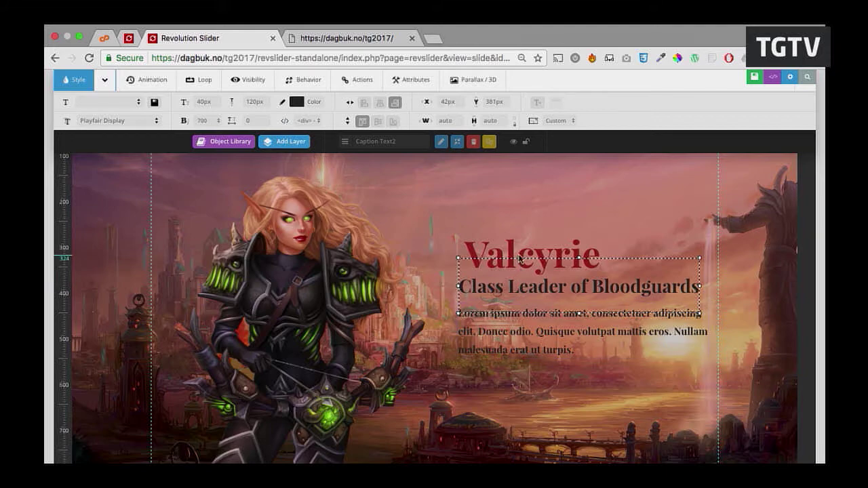
drag(512, 253, 507, 253)
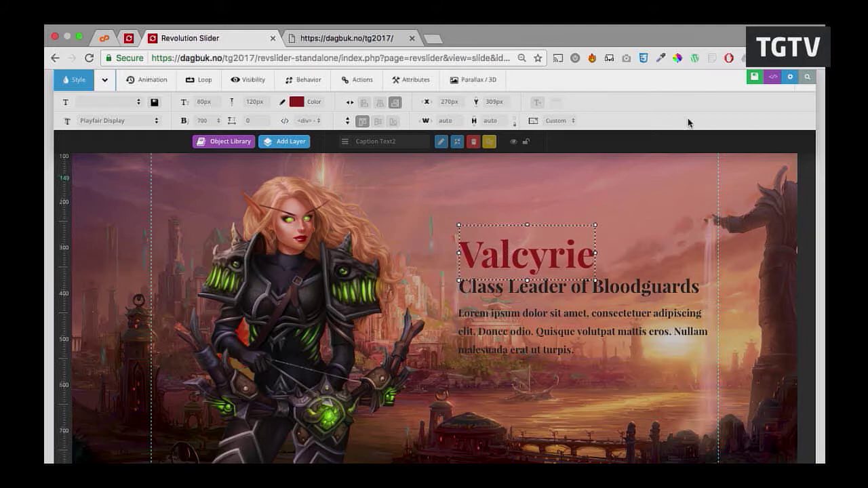
- Save the slide and check the three text layers on the live tg2017 page before returning to the editor
click(746, 79)
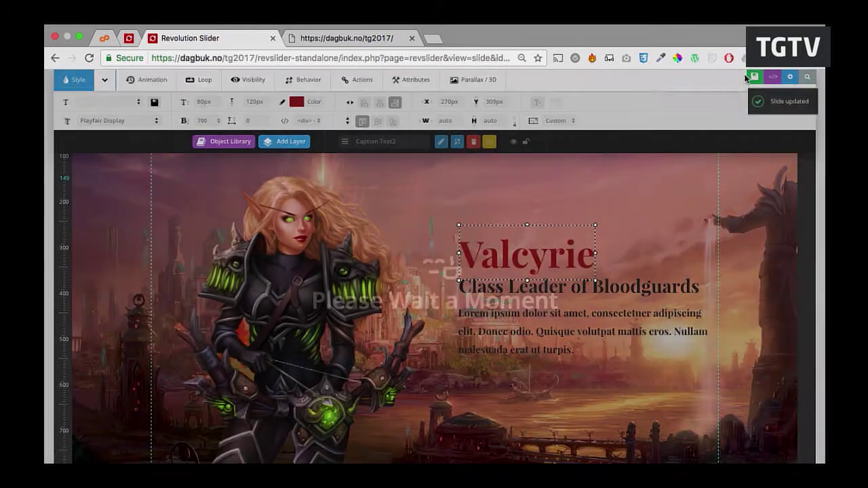
key(ctrl+Tab)
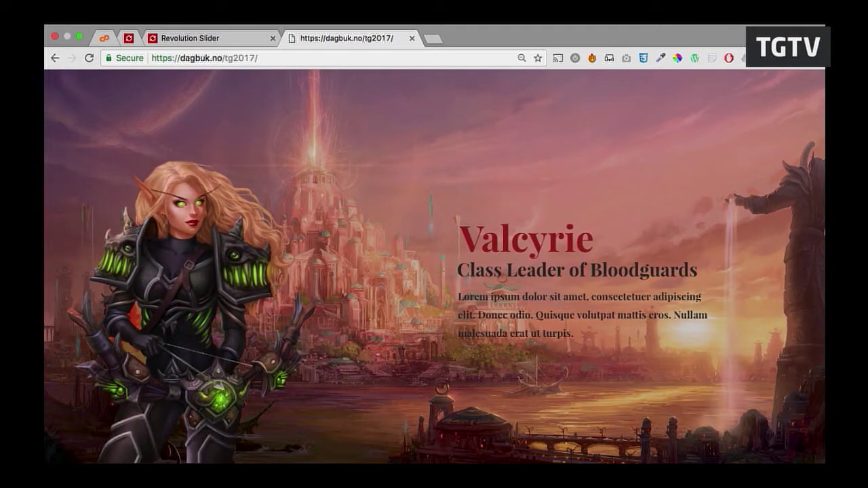
key(ctrl+shift+Tab)
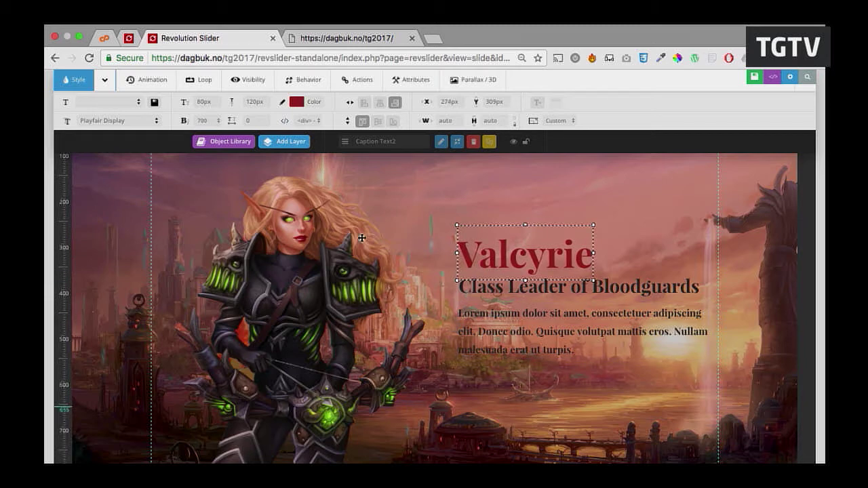
- Add a button layer using the largest rectangular "Click Here" preset in the first row
scroll(415, 263, down, 1)
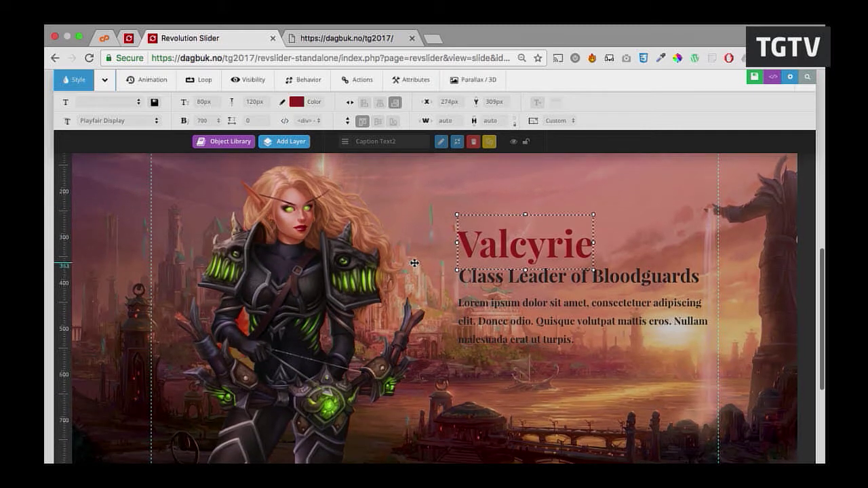
mouse_move(284, 143)
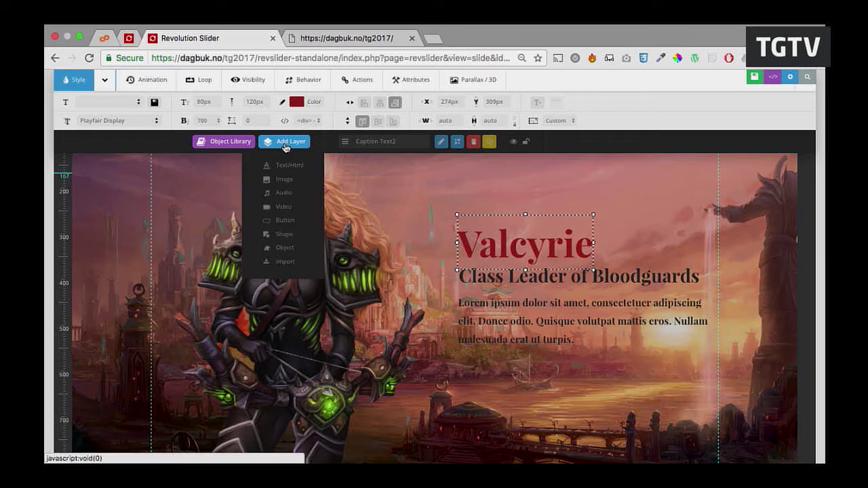
click(275, 222)
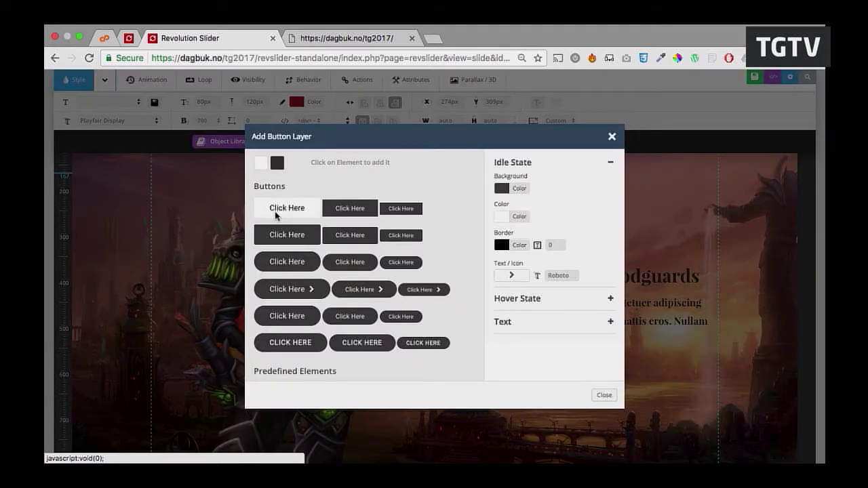
click(276, 215)
- Move the new button below the lorem ipsum paragraph, flush with its left edge, at about X 670px, Y 625px
scroll(489, 276, down, 5)
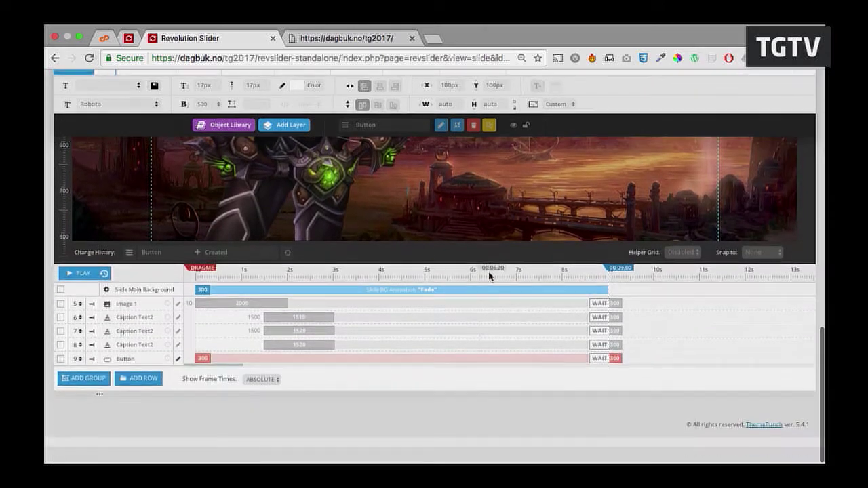
scroll(489, 276, up, 10)
scroll(427, 364, down, 5)
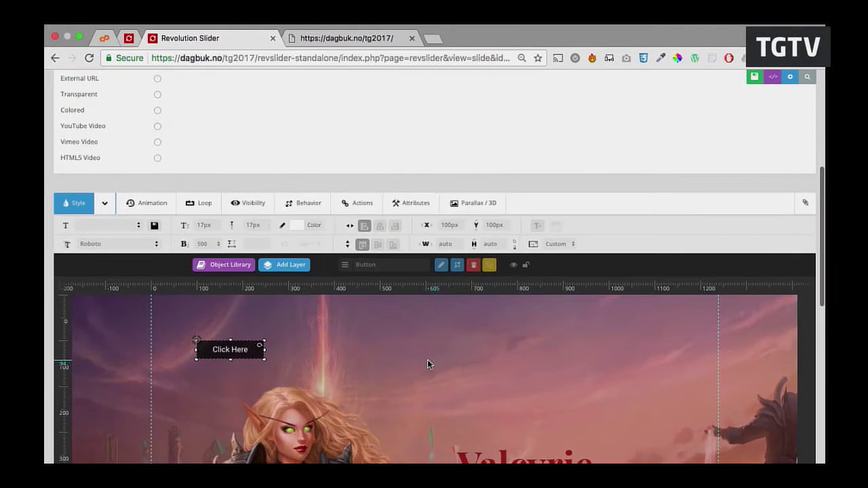
scroll(427, 364, down, 4)
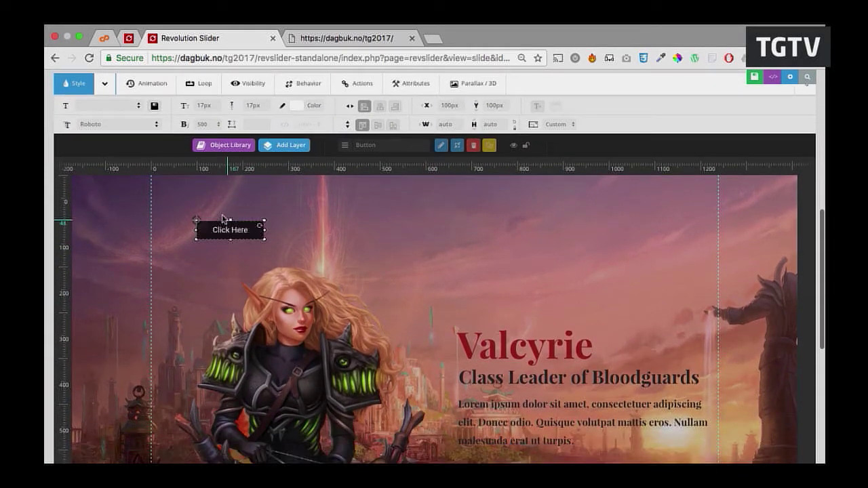
drag(223, 219, 474, 292)
scroll(474, 301, down, 3)
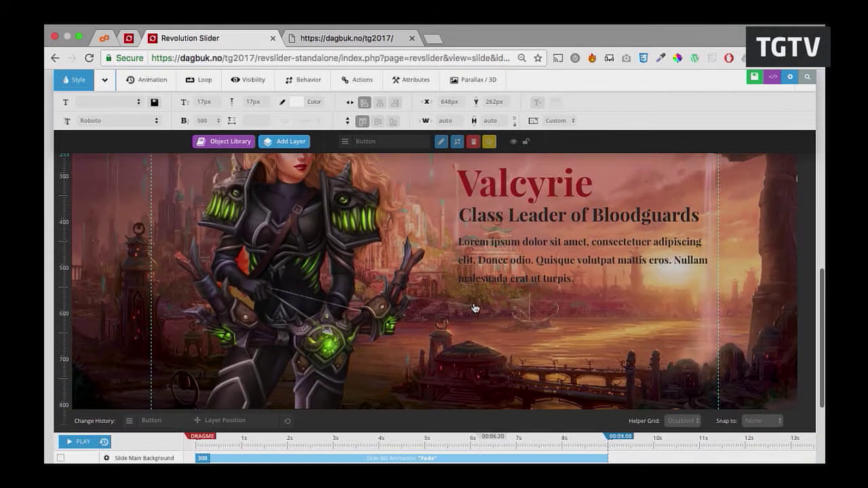
scroll(474, 307, up, 1)
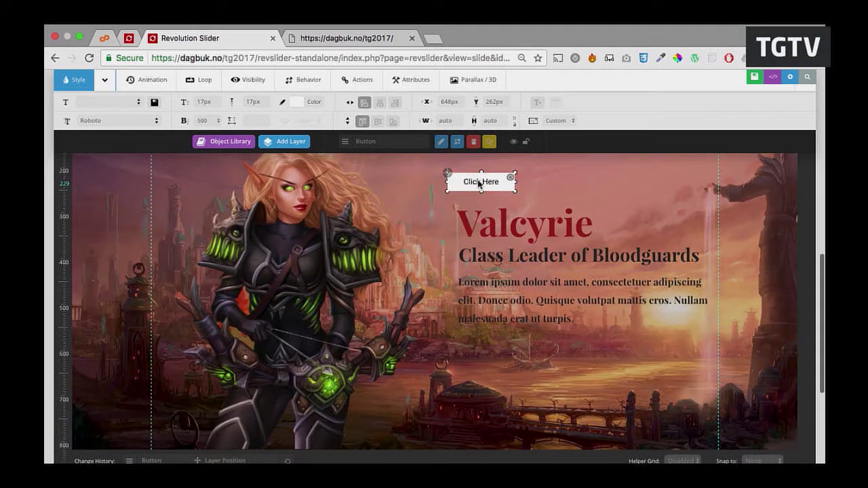
drag(479, 183, 491, 352)
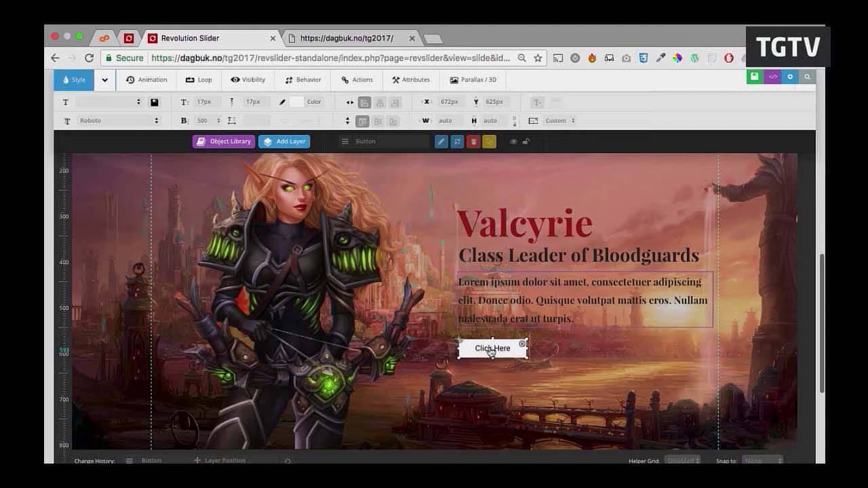
- Change the button's text to "Armory" and lower it slightly to about X 672px, Y 636px
double_click(491, 353)
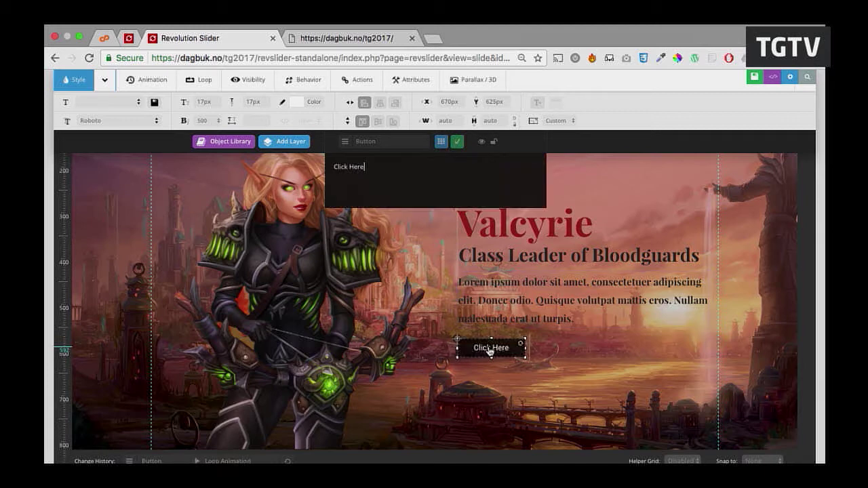
key(super+a)
text(Armory)
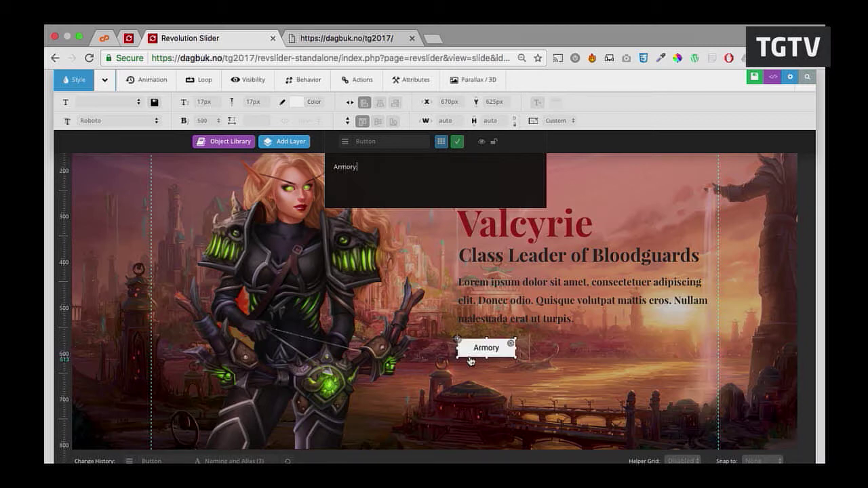
drag(470, 359, 468, 360)
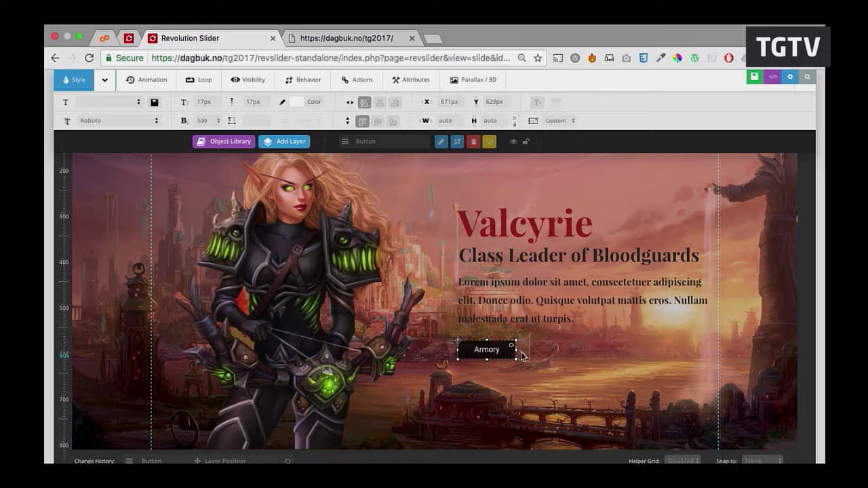
drag(506, 353, 493, 357)
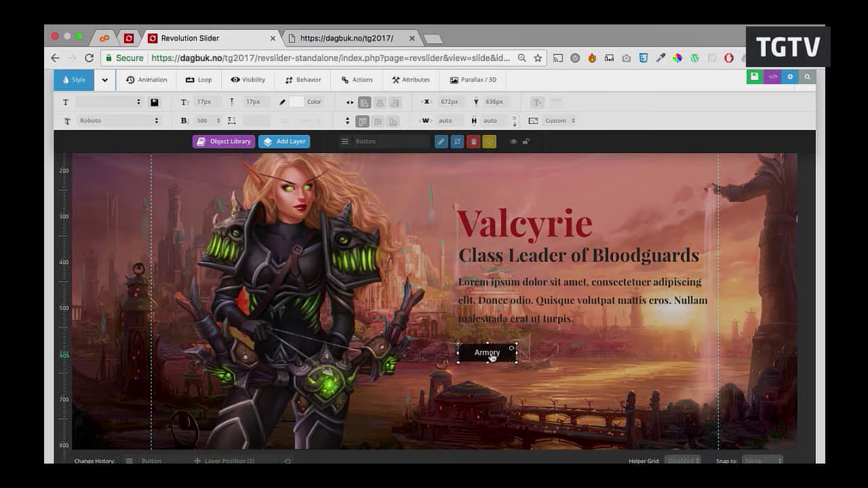
- Add a click action to the Armory button and set its type to Simple Link
scroll(493, 358, up, 2)
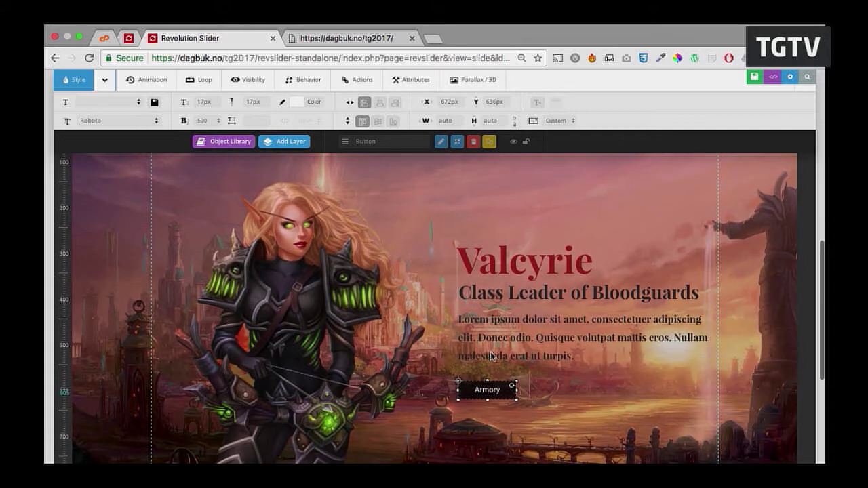
click(354, 84)
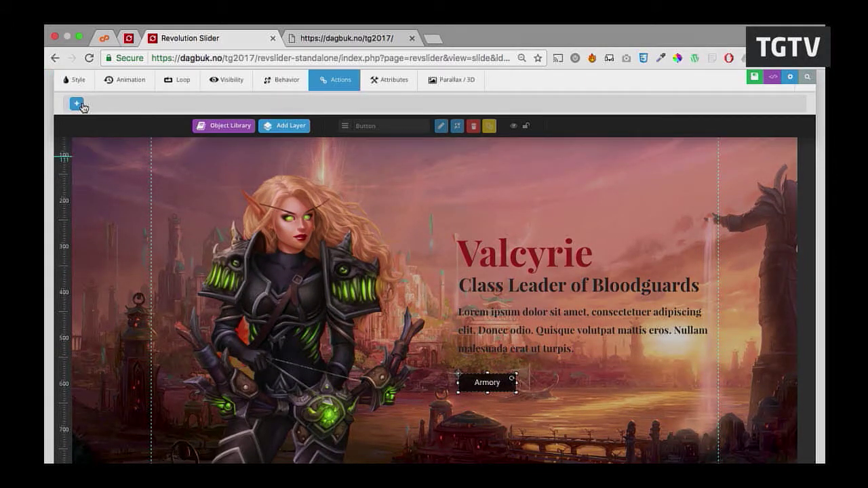
click(76, 104)
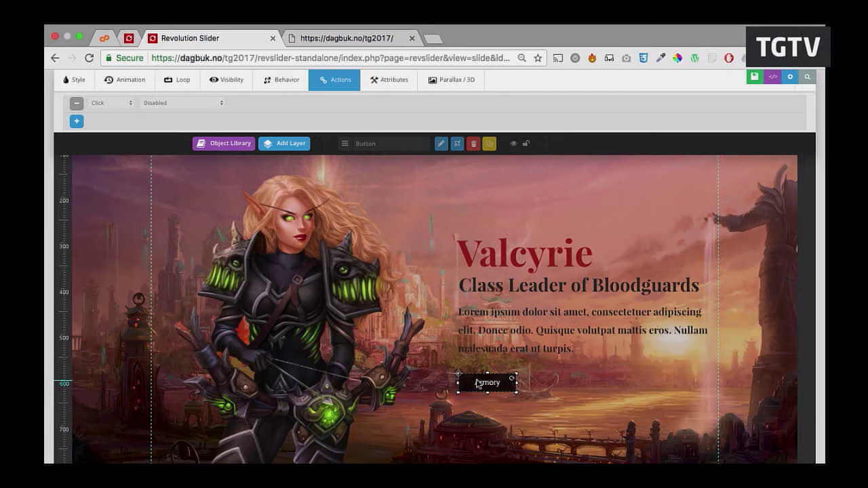
click(180, 103)
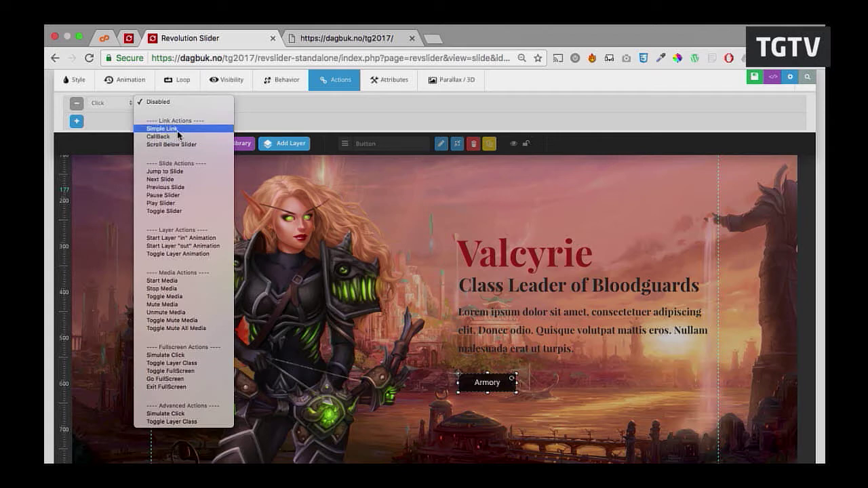
click(178, 129)
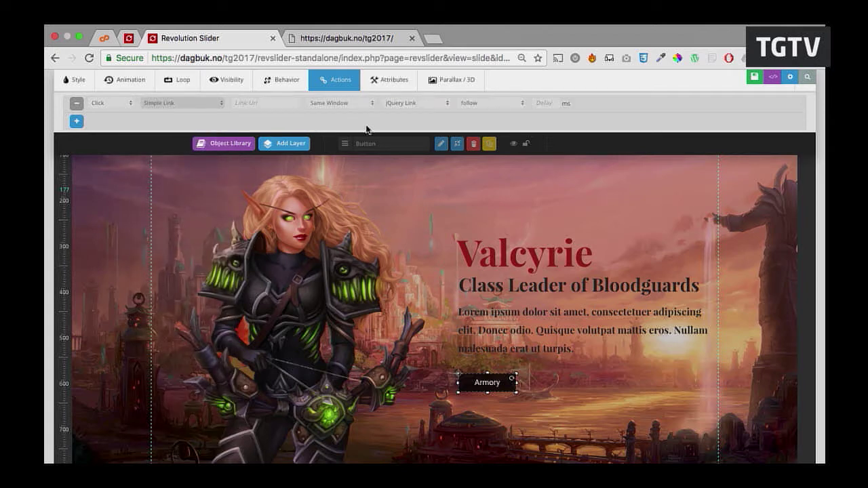
- Search Google in a new browser tab for "zankhor wow eu stormscale"
key(super+t)
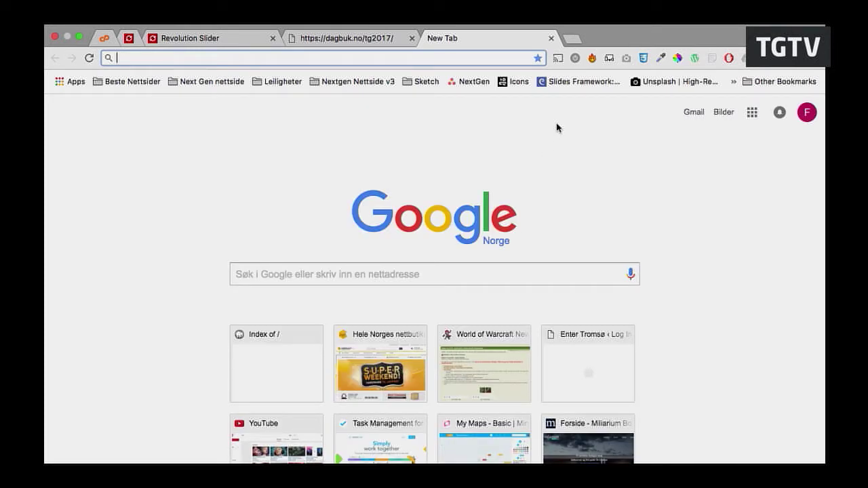
text(zankhor)
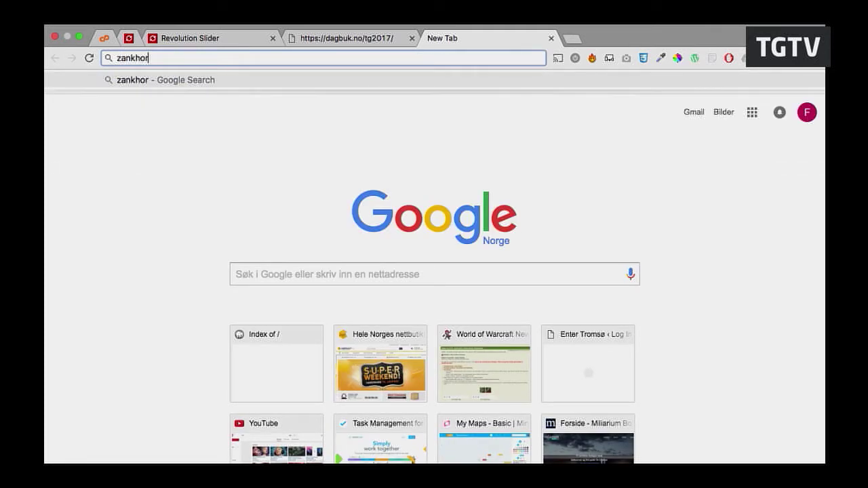
text( wow )
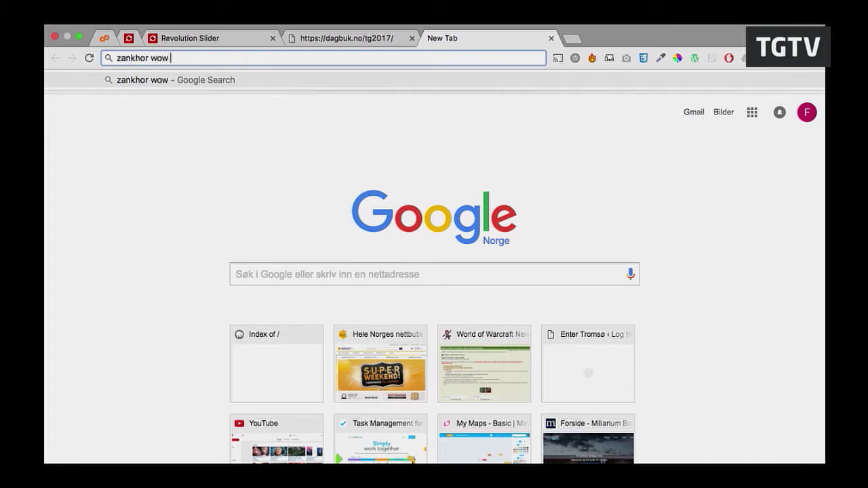
text(eu stormscale)
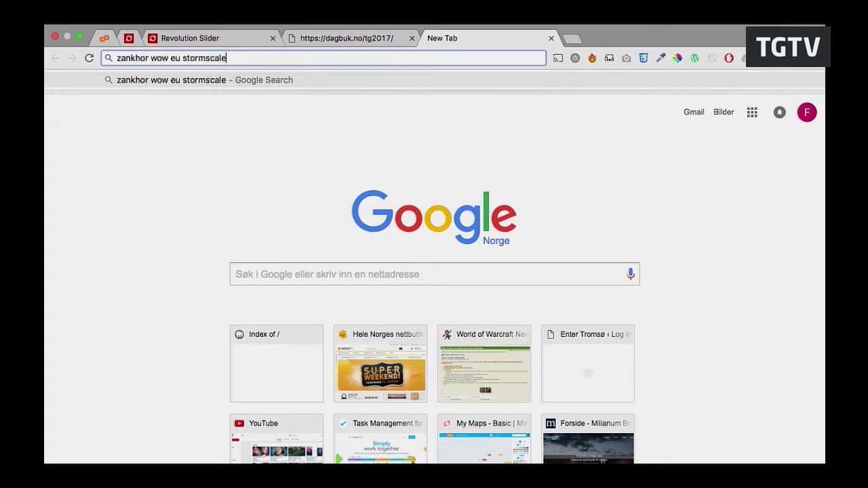
key(Return)
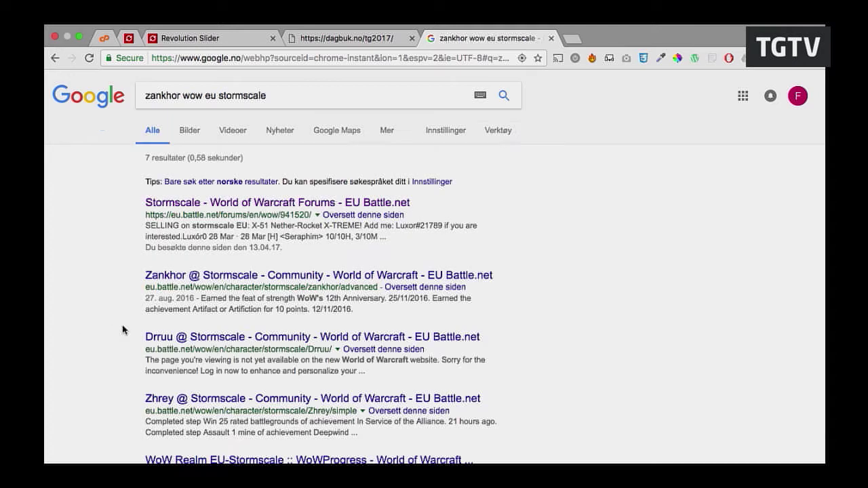
- Copy the link address of the "Drruu @ Stormscale" search result on EU Battle.net
drag(219, 202, 197, 285)
click(197, 285)
scroll(197, 286, down, 1)
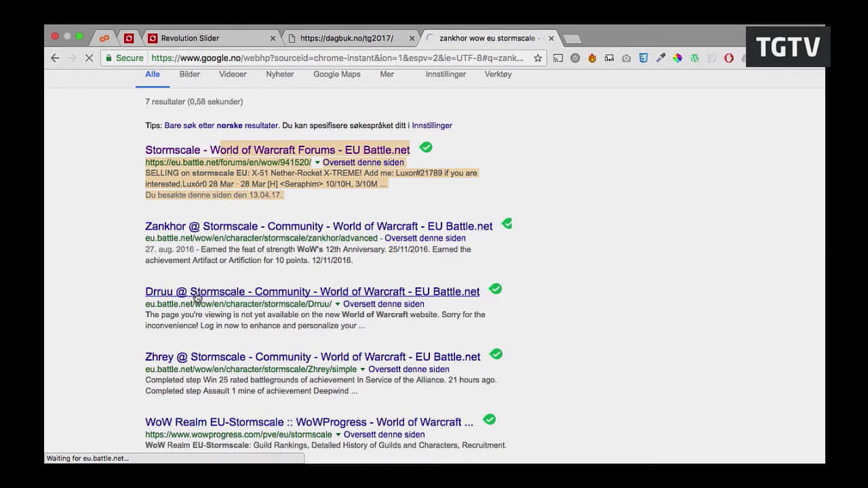
right_click(232, 310)
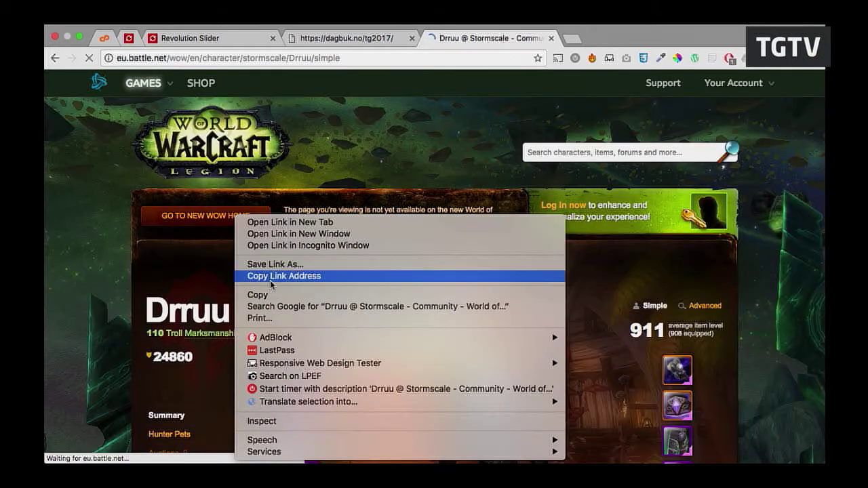
click(274, 278)
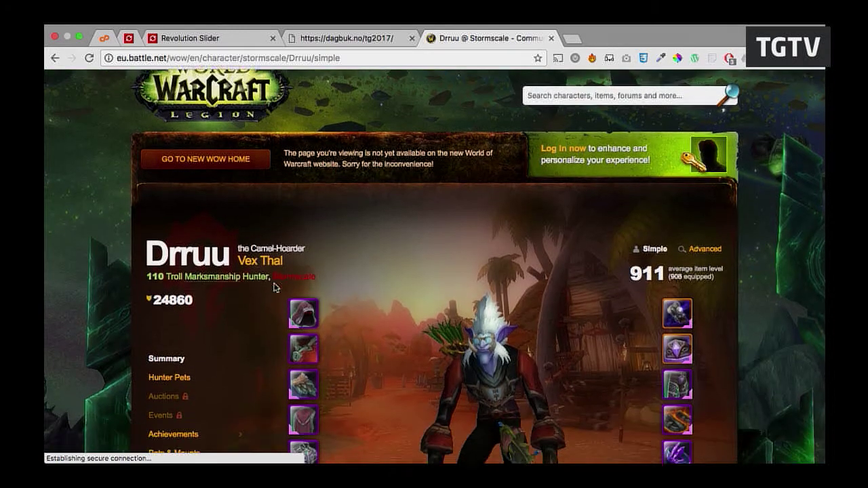
- Back in the slide editor, paste the copied Drruu address as the Armory button's link URL
key(ctrl+shift+Tab)
key(ctrl+shift+Tab)
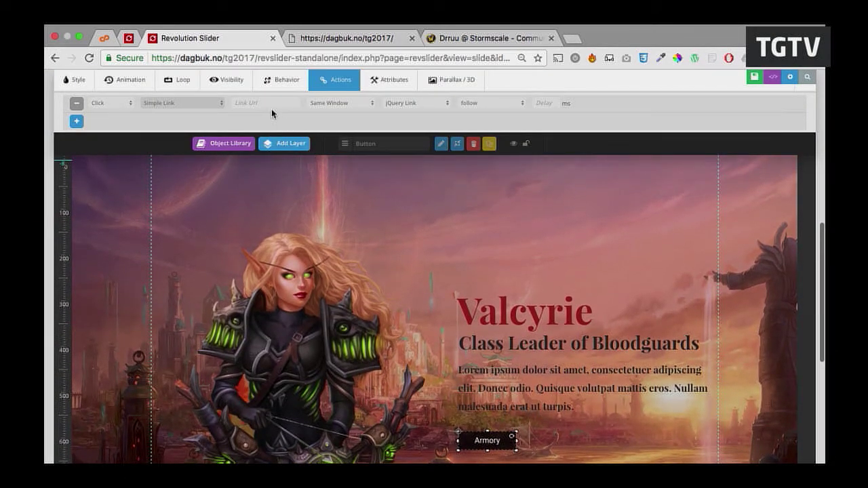
click(271, 103)
key(ctrl+v)
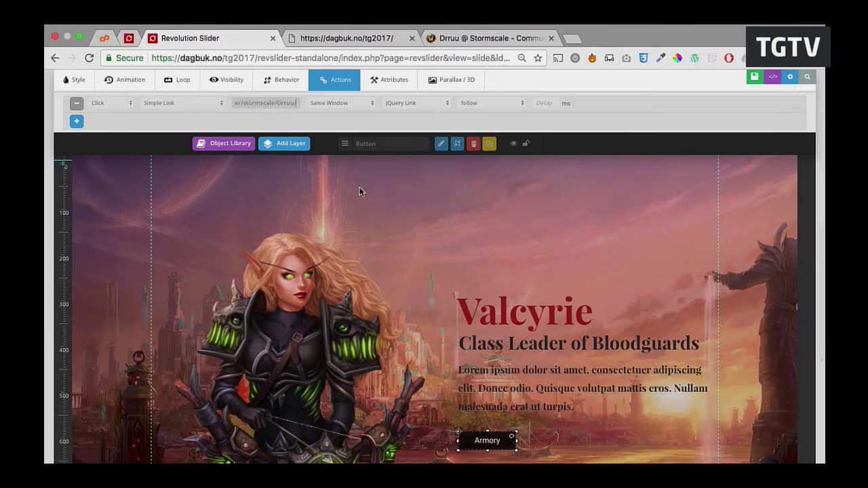
- Start the Armory button's entrance at about 2330 ms on the timeline and set its Fade-In duration to 2000 ms
scroll(366, 197, down, 8)
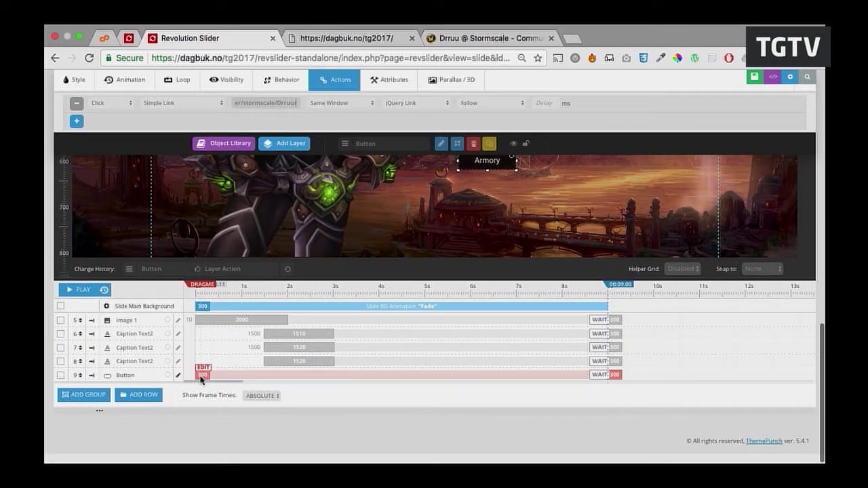
mouse_move(201, 377)
mouse_down()
mouse_move(343, 375)
mouse_move(308, 373)
mouse_up()
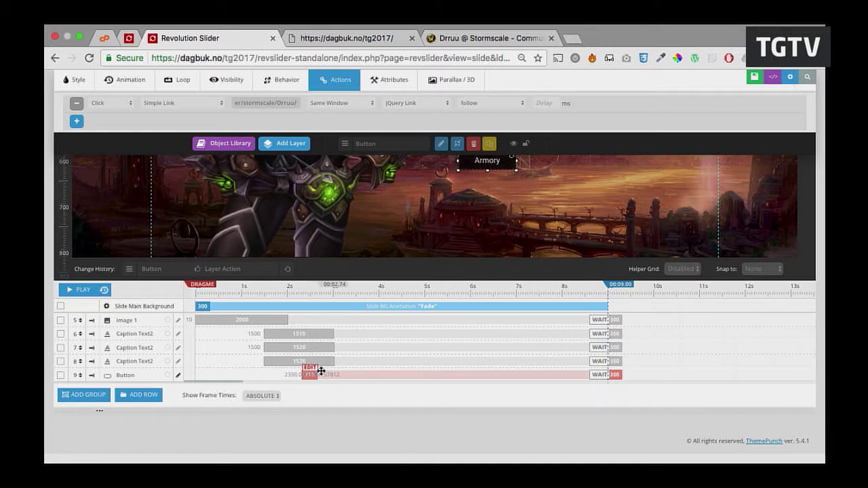
scroll(322, 370, up, 1)
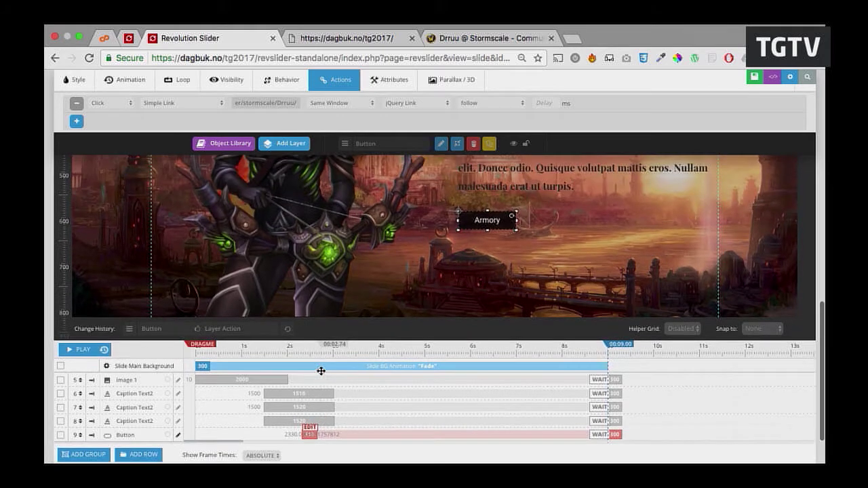
click(130, 81)
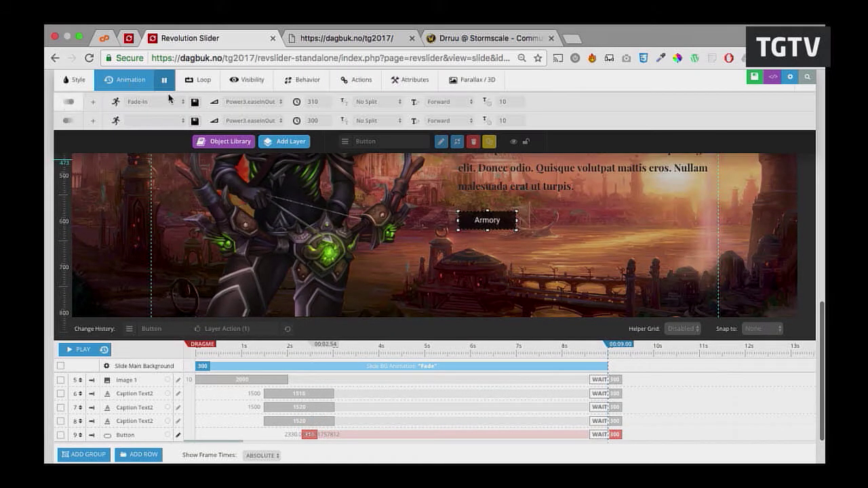
click(322, 101)
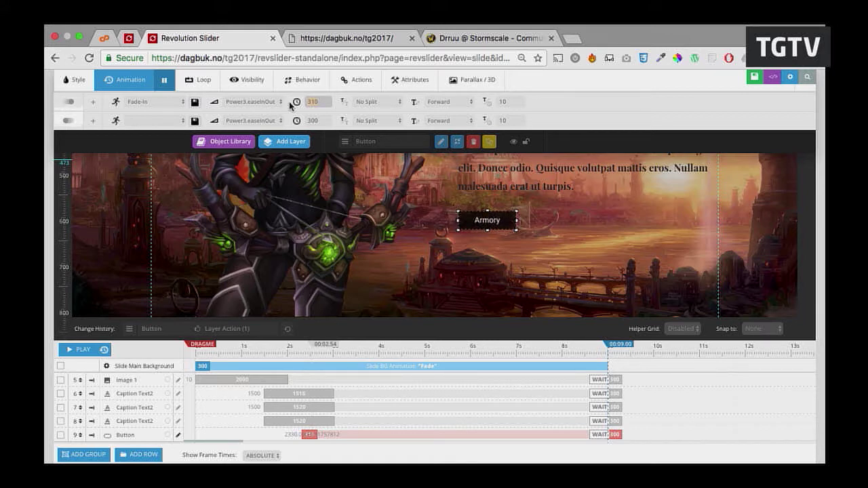
text(2000)
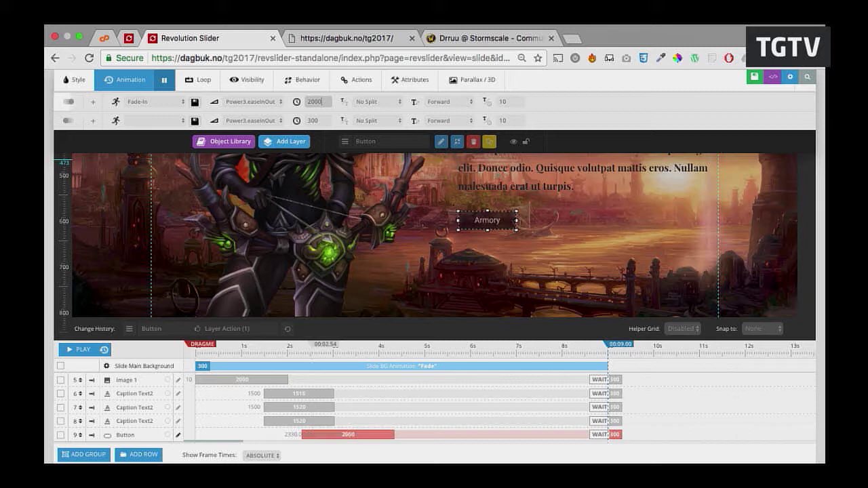
mouse_move(285, 142)
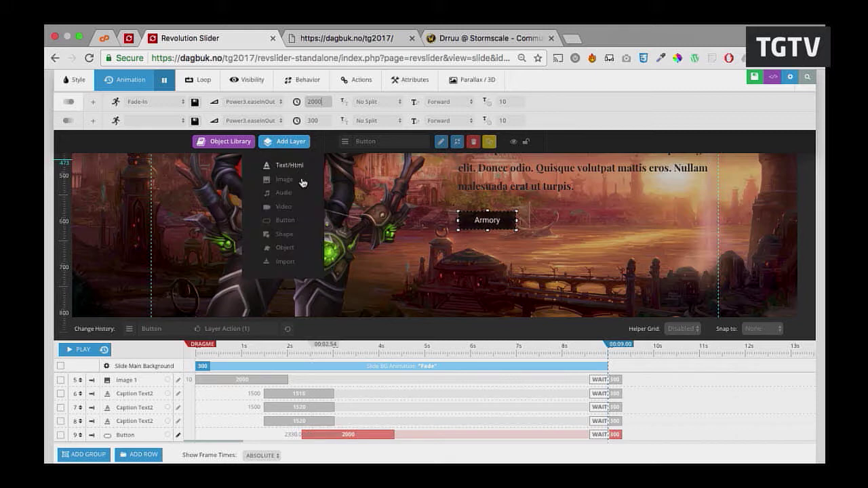
- Save the slide
right_click(731, 82)
click(748, 83)
click(748, 83)
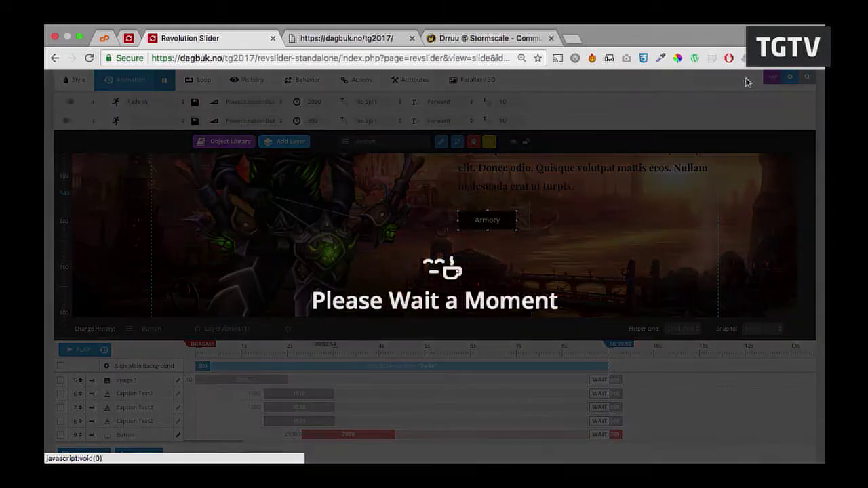
- Test the Armory button's link on the live tg2017 page and look over the character page it opens
key(ctrl+Tab)
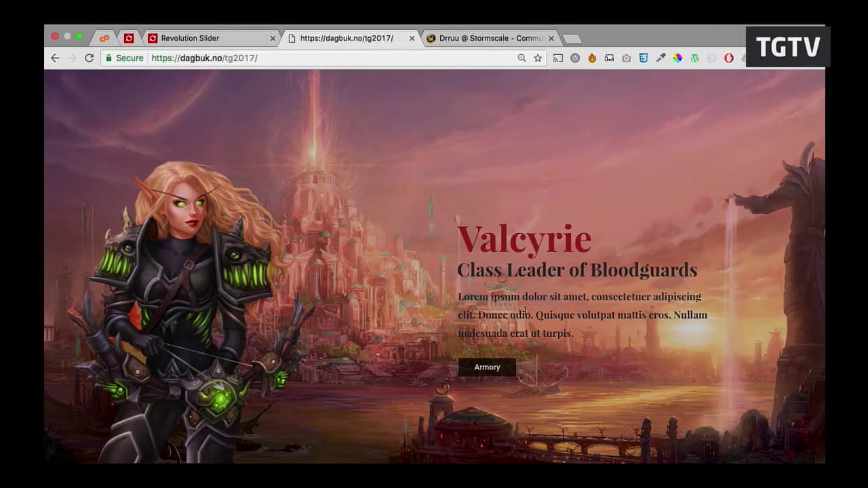
click(489, 370)
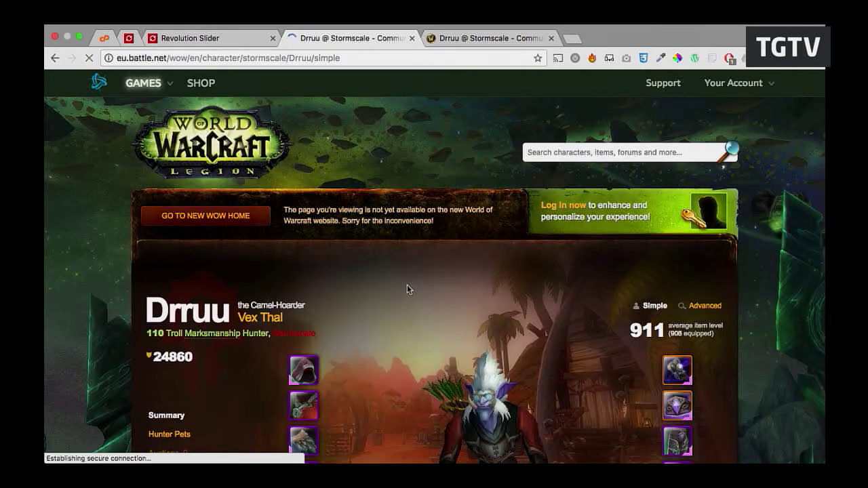
scroll(407, 284, down, 5)
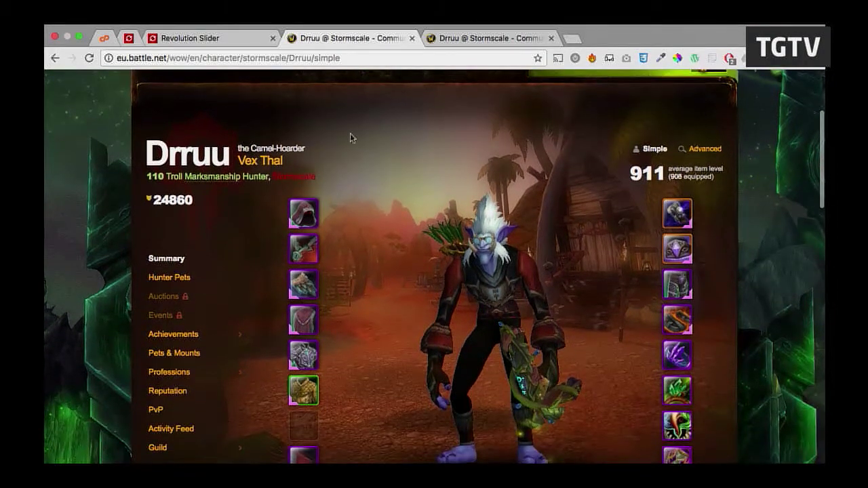
- Return the test tab to the tg2017 page, close the extra Drruu character tab and go back to the slide editor
key(super+w)
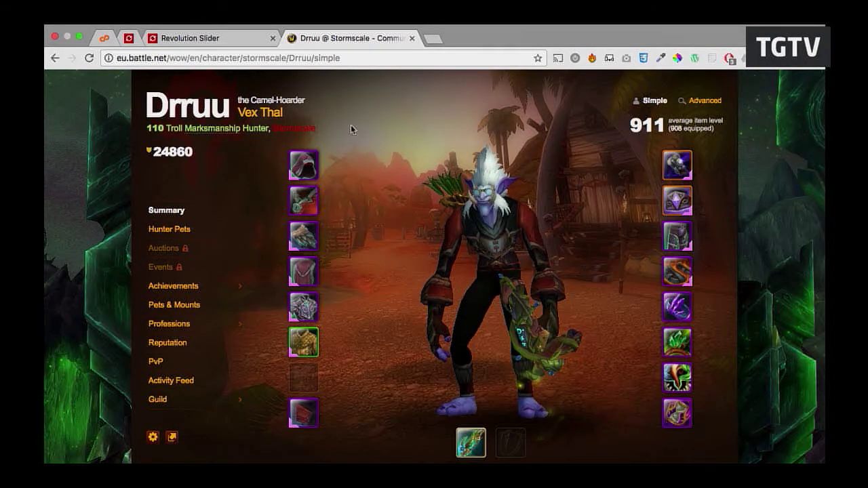
key(super+shift+t)
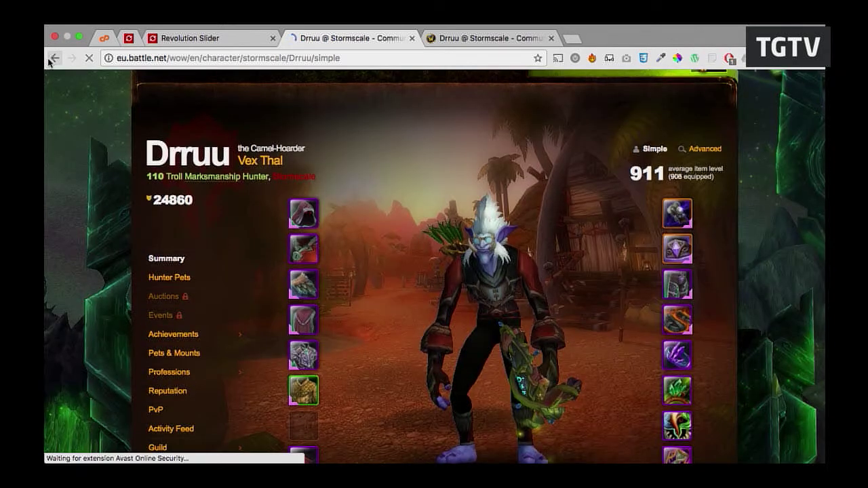
click(53, 58)
key(ctrl+Tab)
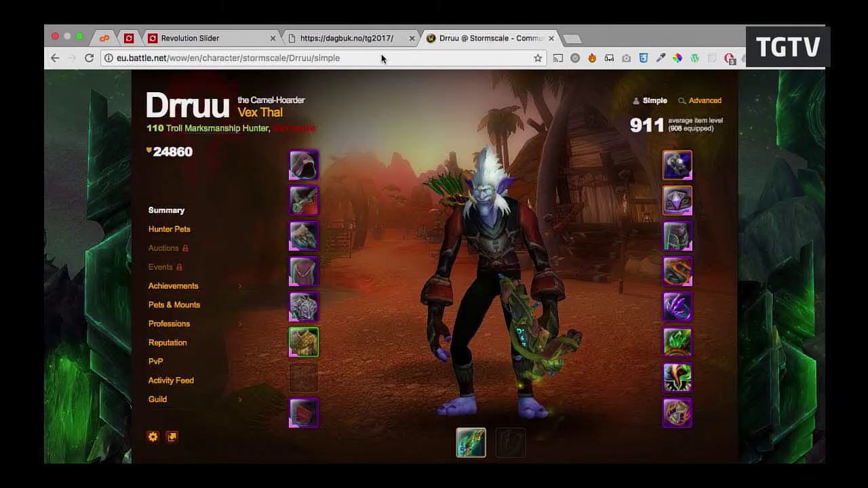
key(super+w)
key(ctrl+shift+Tab)
scroll(410, 237, up, 3)
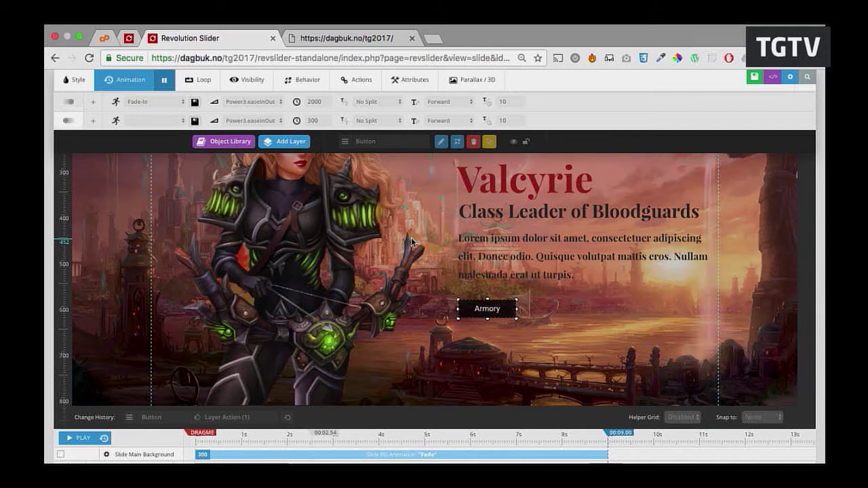
scroll(411, 242, up, 2)
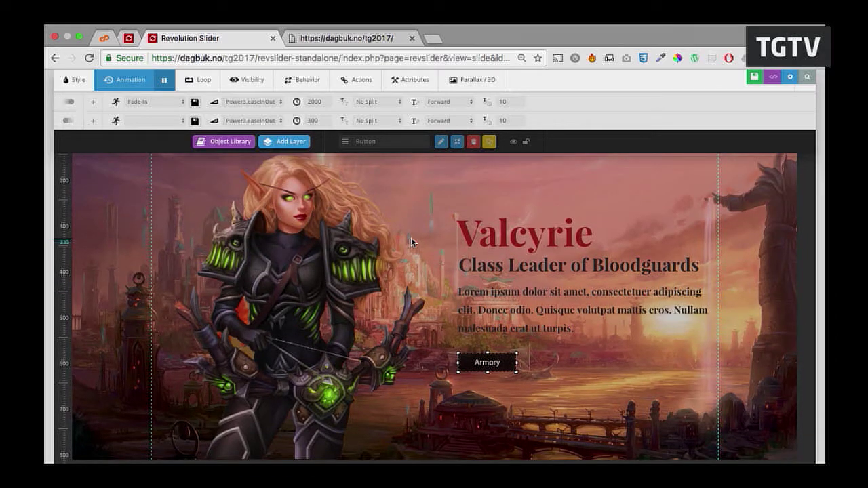
scroll(413, 241, up, 5)
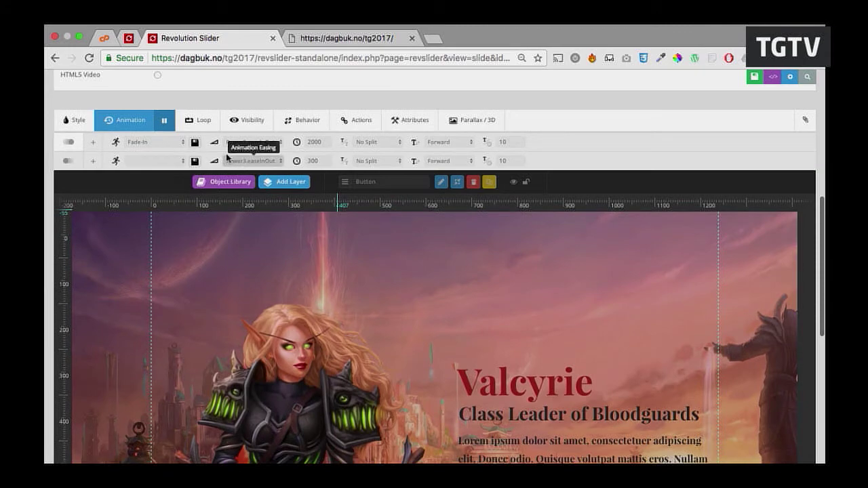
scroll(258, 197, down, 2)
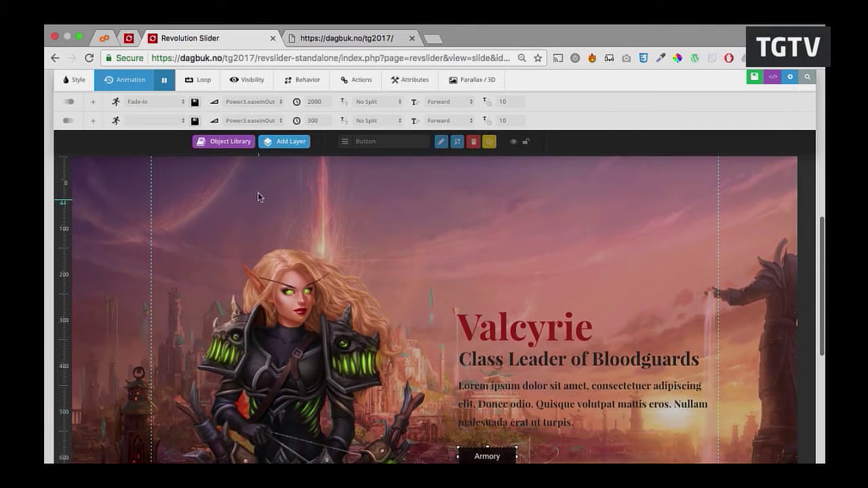
mouse_move(284, 141)
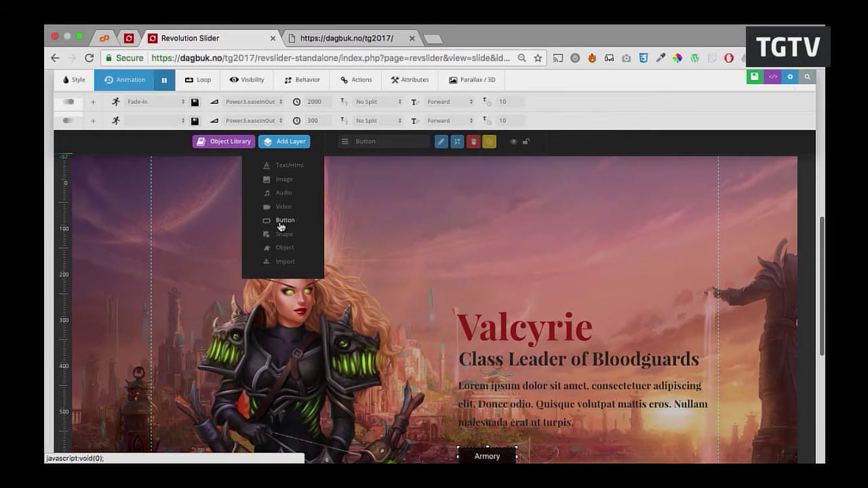
click(281, 226)
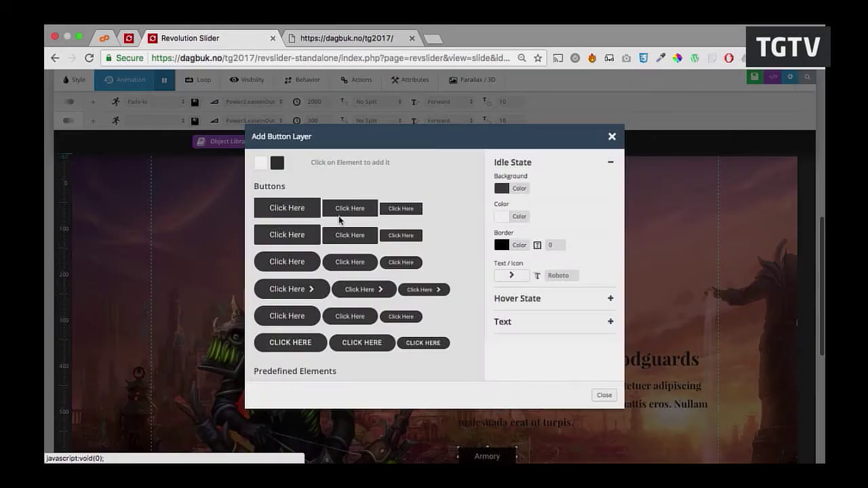
click(288, 209)
scroll(229, 196, down, 1)
drag(229, 190, 570, 445)
right_click(573, 442)
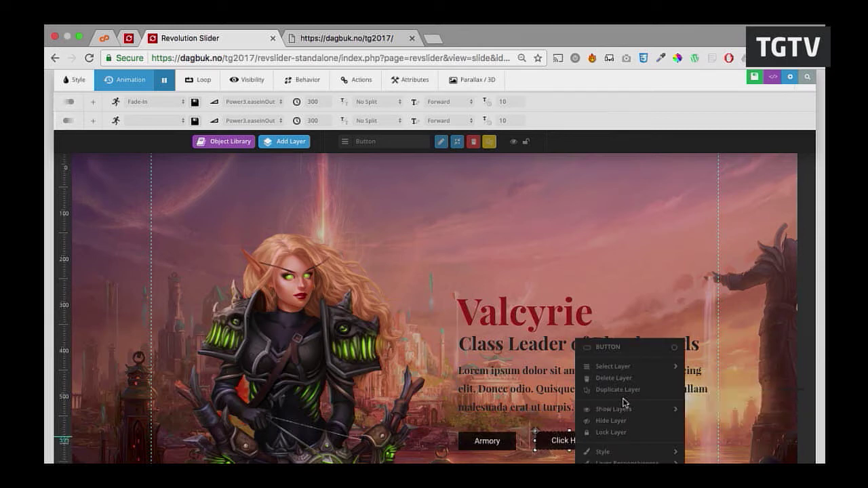
click(614, 379)
click(523, 176)
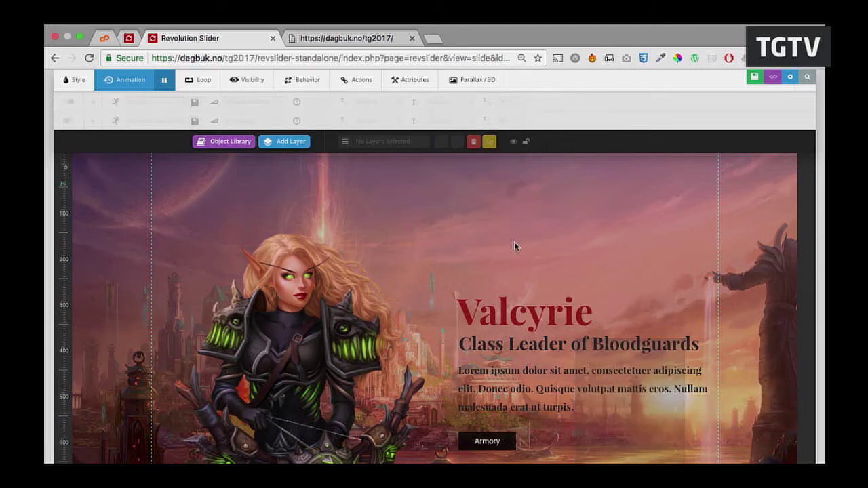
- Duplicate the Armory button and place the copy beside the original at the same height, with a small gap
click(494, 450)
right_click(494, 452)
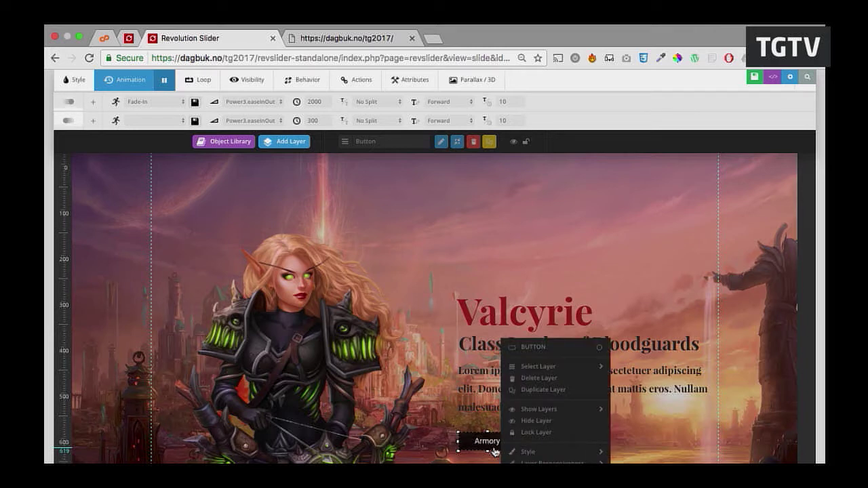
click(536, 391)
drag(490, 447, 558, 447)
- Change the duplicated Armory button's text to "Contact"
double_click(558, 444)
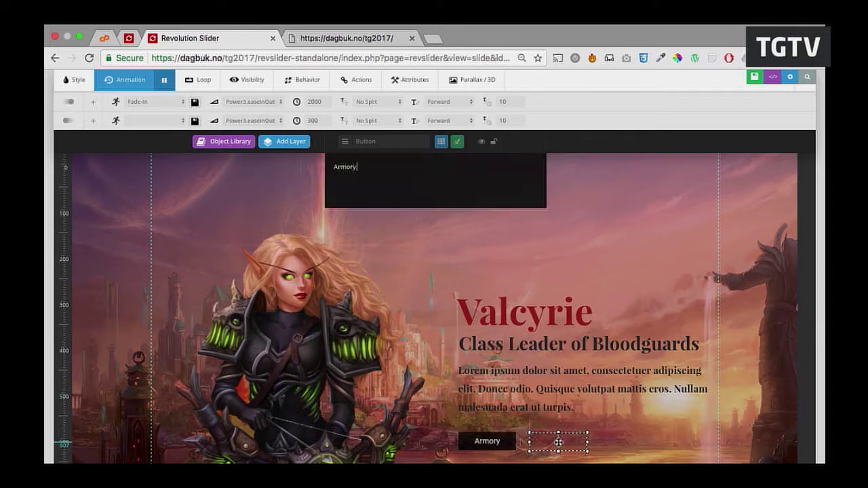
triple_click(421, 172)
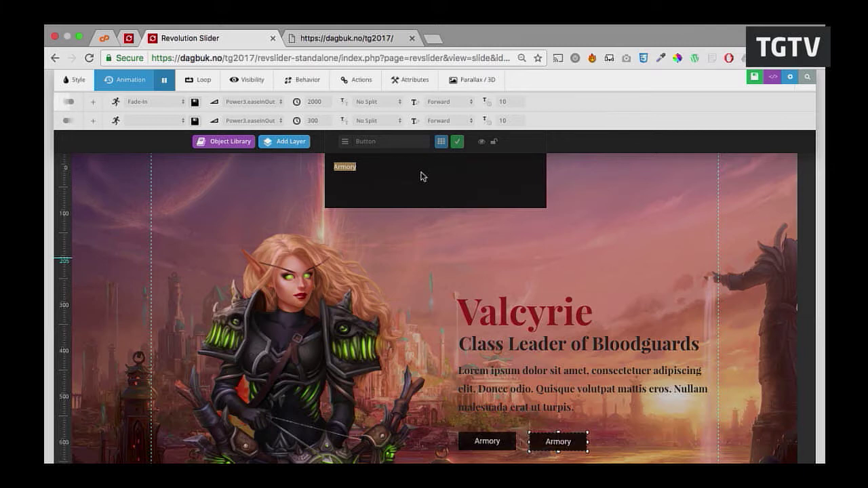
text(Contact)
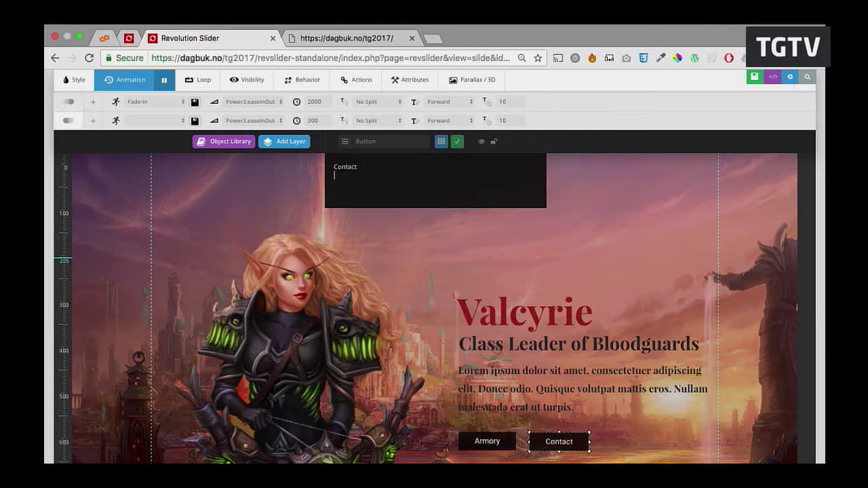
click(354, 307)
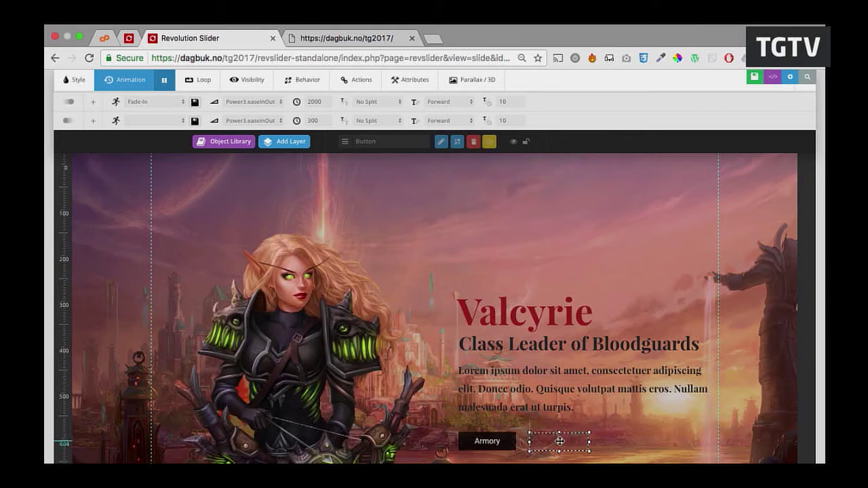
- Remove the inherited Simple Link action from the Contact button and save the slide
click(359, 82)
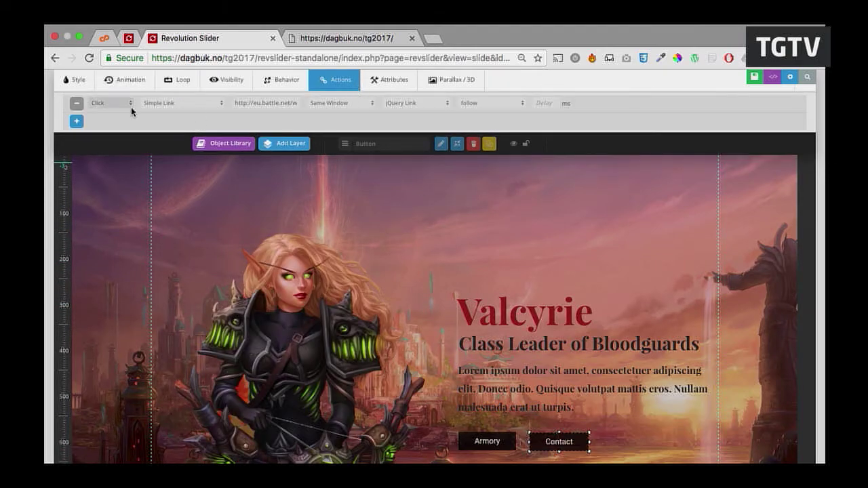
click(78, 106)
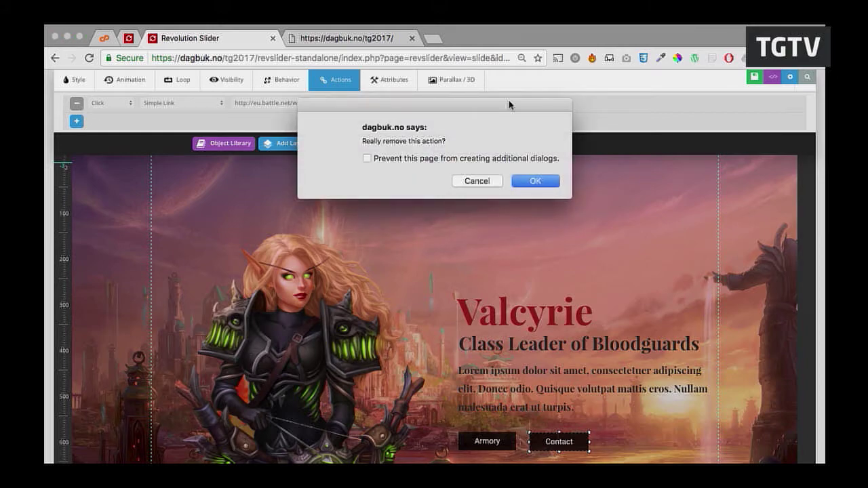
click(521, 185)
scroll(488, 188, down, 2)
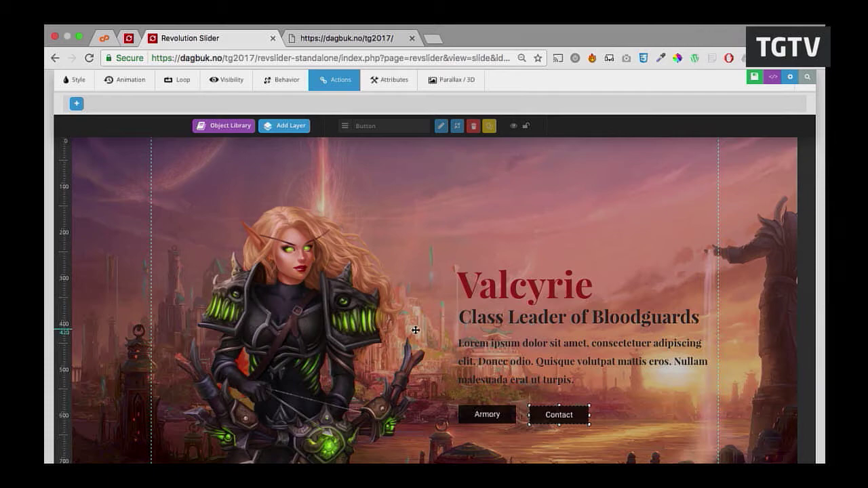
click(748, 80)
- Duplicate slide #1 of the tgtest slider
scroll(613, 120, up, 10)
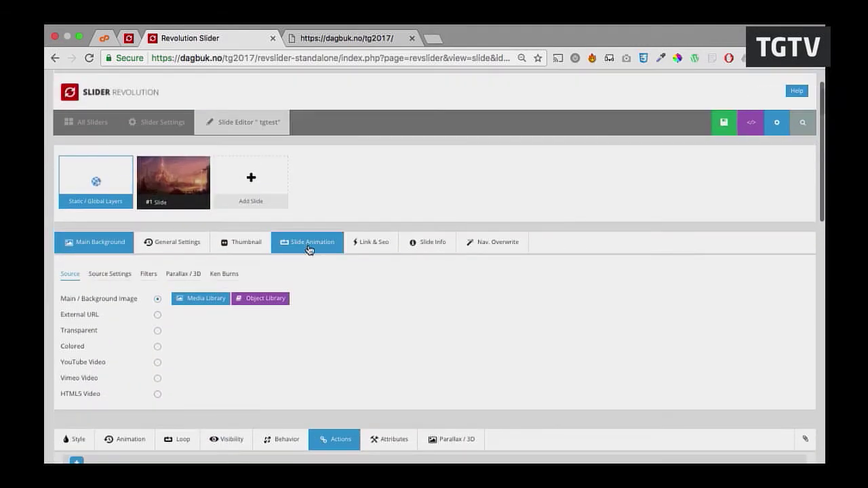
mouse_move(157, 236)
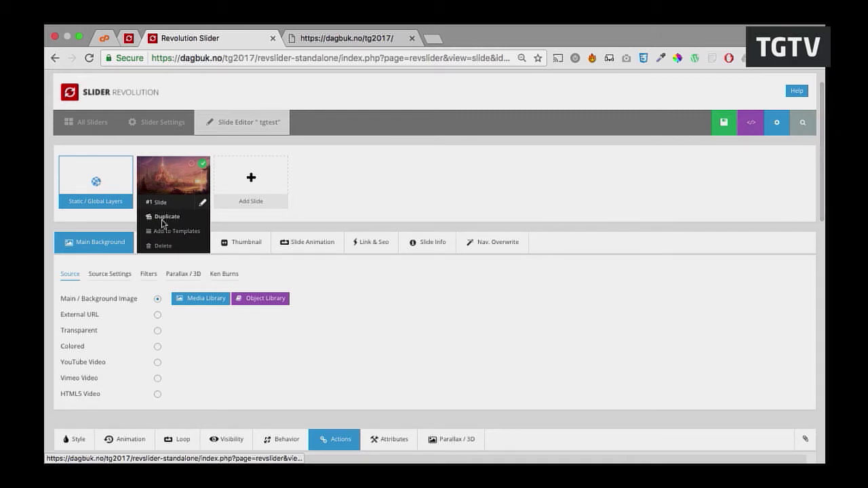
click(163, 219)
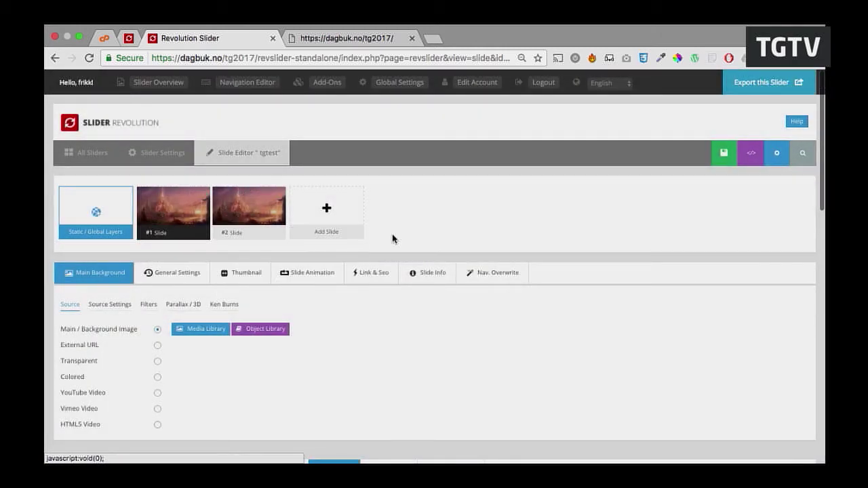
- Give the Contact button a click action set to Jump to Slide with target "Slide: Slide", and save the slide
scroll(391, 237, down, 6)
scroll(489, 250, up, 2)
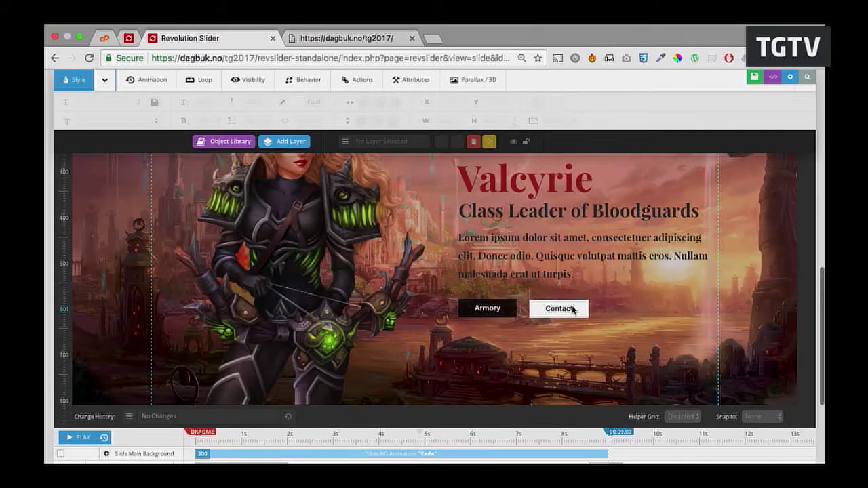
click(573, 310)
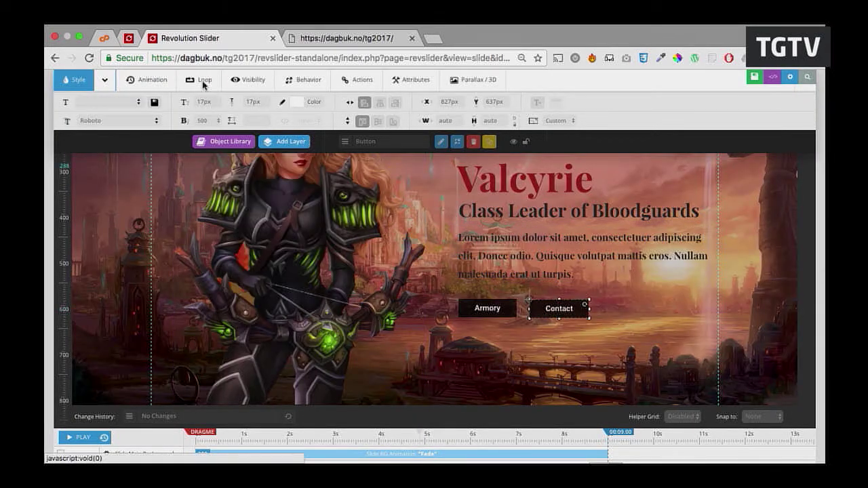
scroll(195, 99, up, 3)
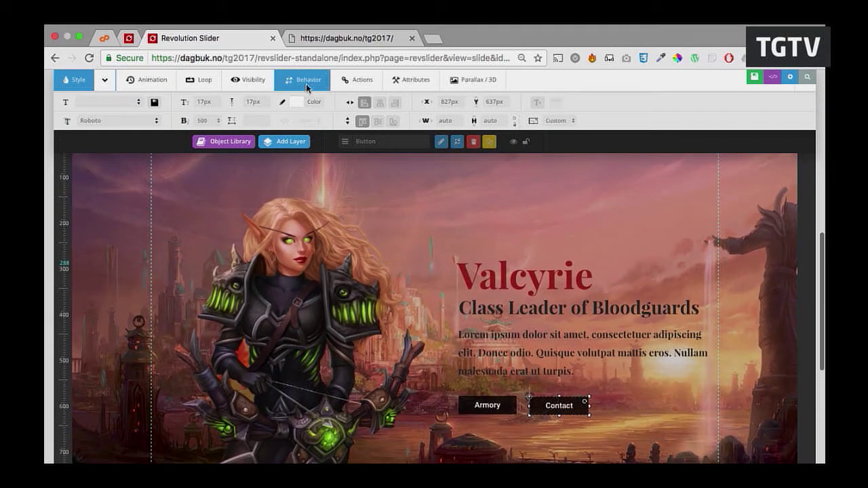
click(300, 81)
click(333, 82)
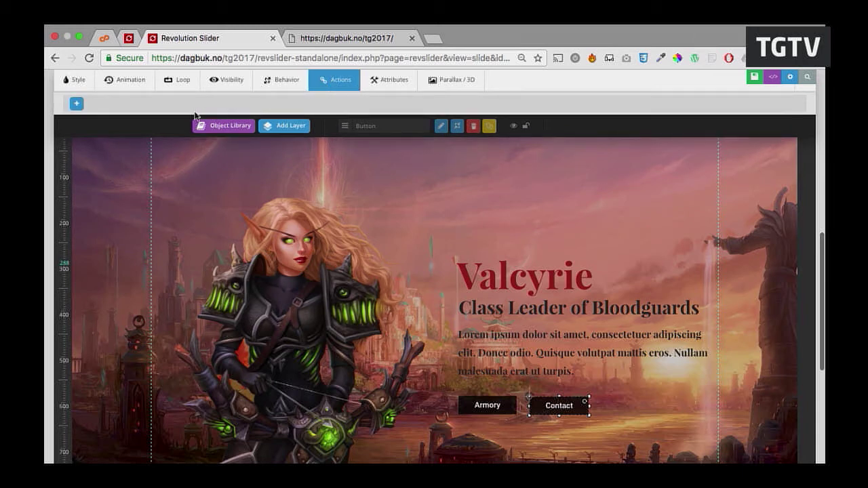
click(77, 105)
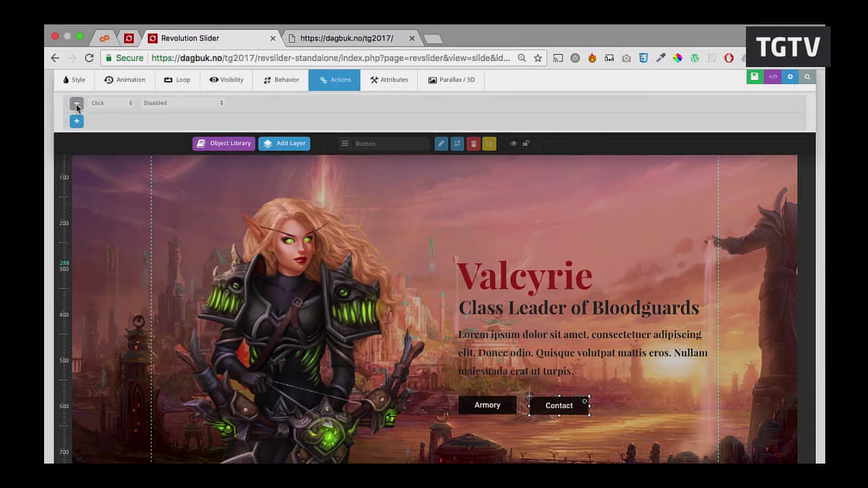
click(156, 103)
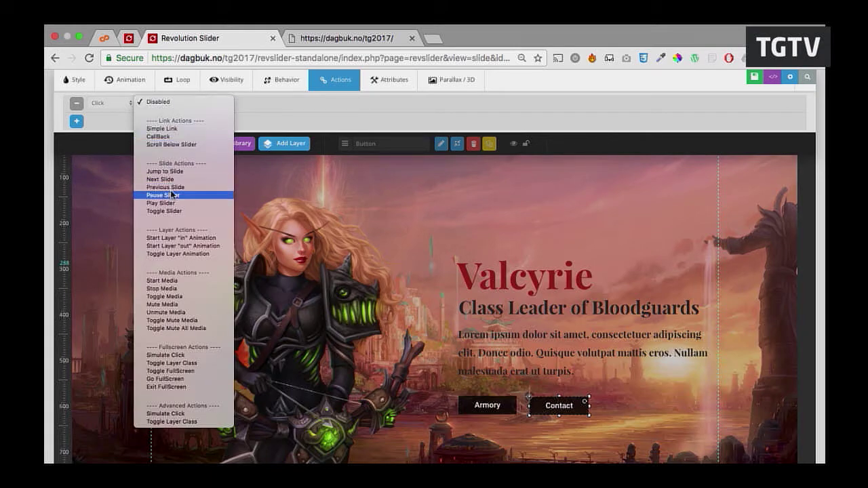
key(Escape)
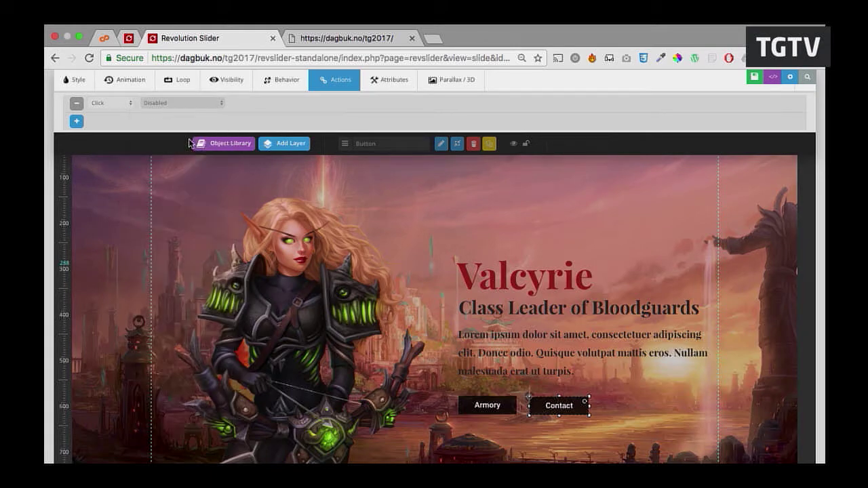
click(271, 105)
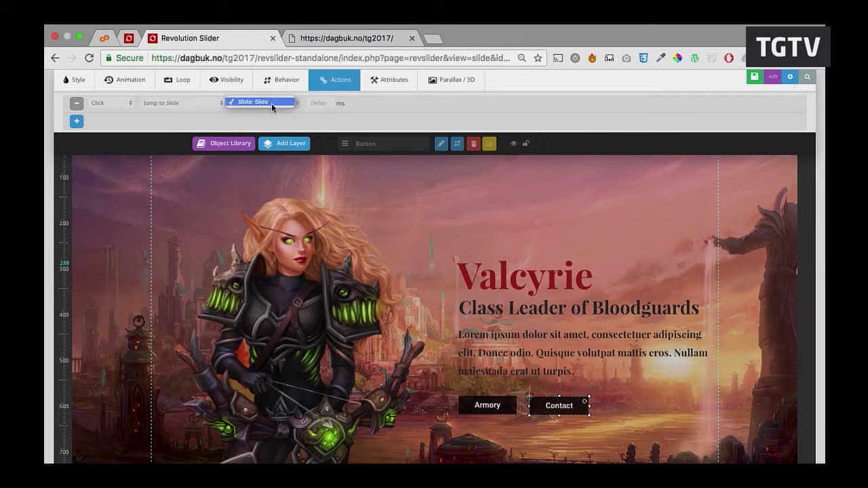
click(295, 106)
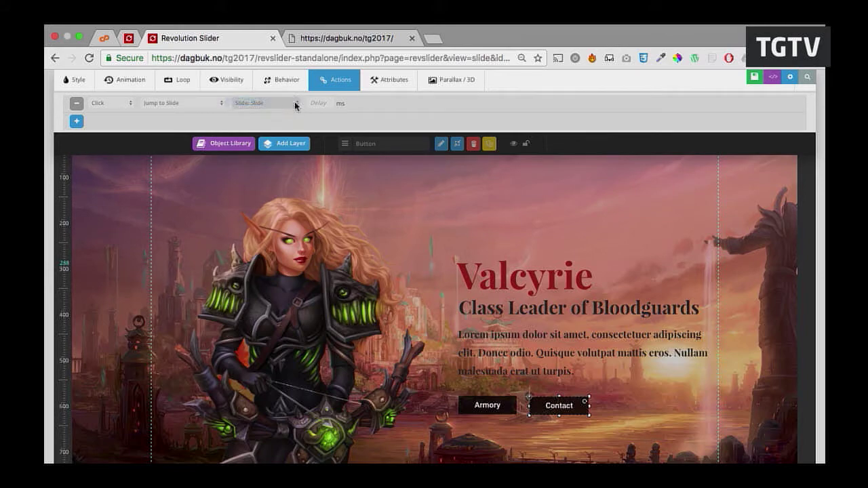
click(754, 77)
- Test the Contact button on the live tg2017 page and return to the slide editor
key(ctrl+Tab)
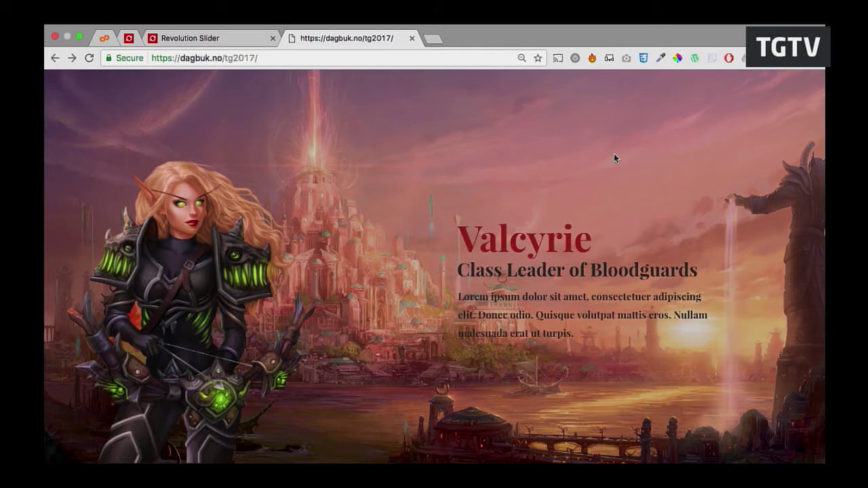
click(563, 375)
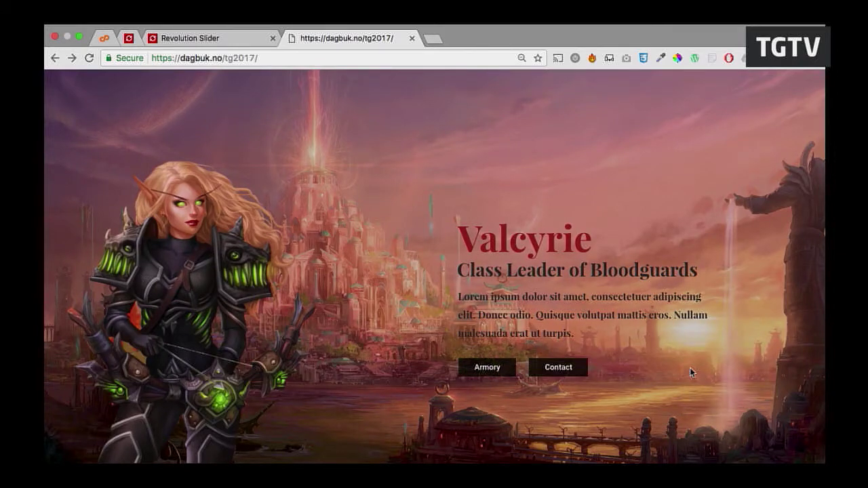
key(ctrl+shift+Tab)
- Open slide #2 for editing and delete its Armory button
scroll(529, 396, up, 10)
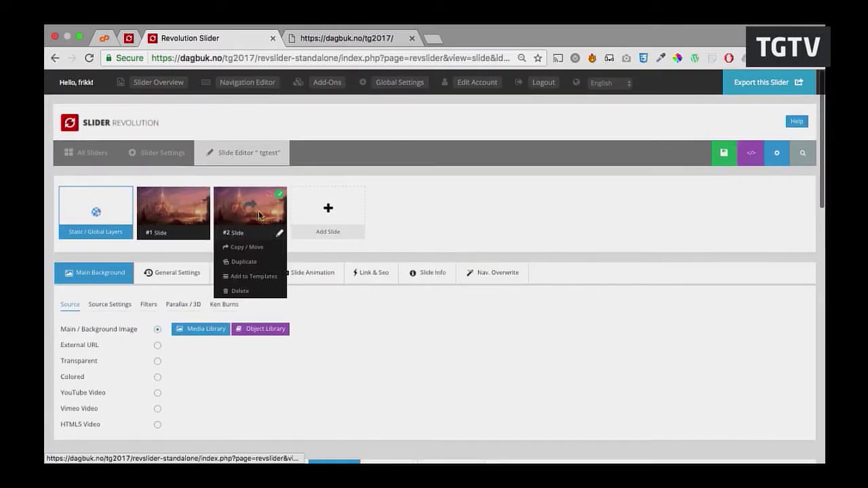
click(228, 207)
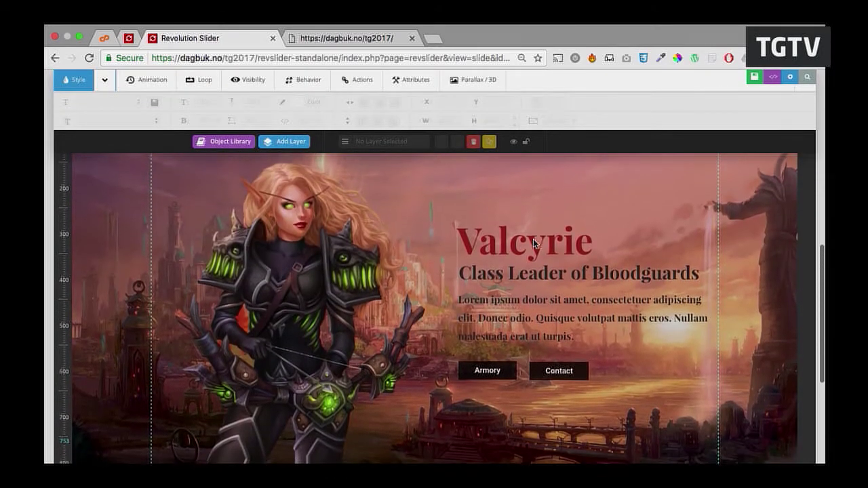
click(490, 370)
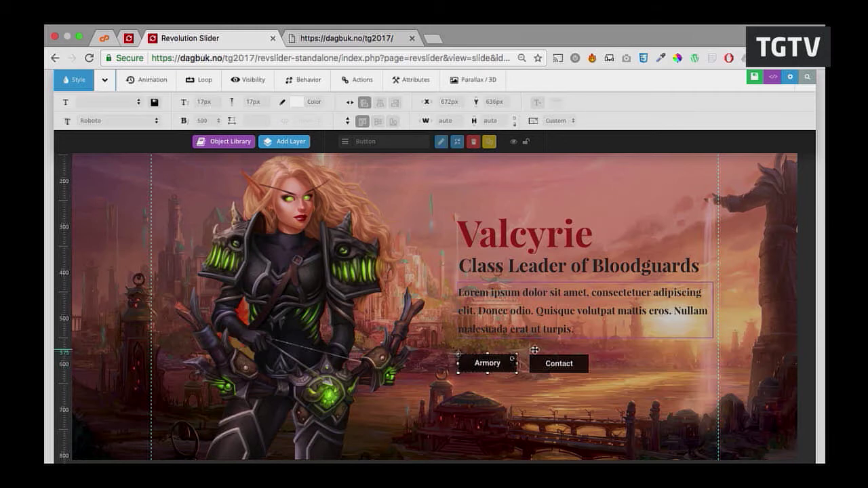
key(Delete)
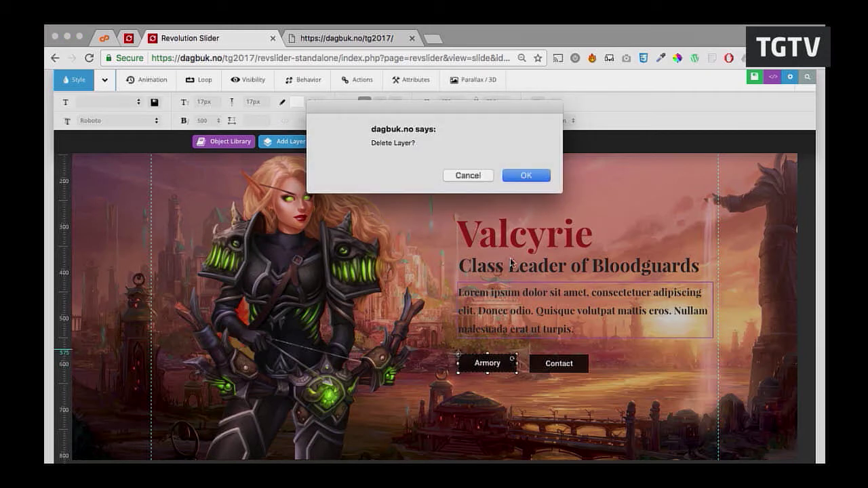
click(534, 179)
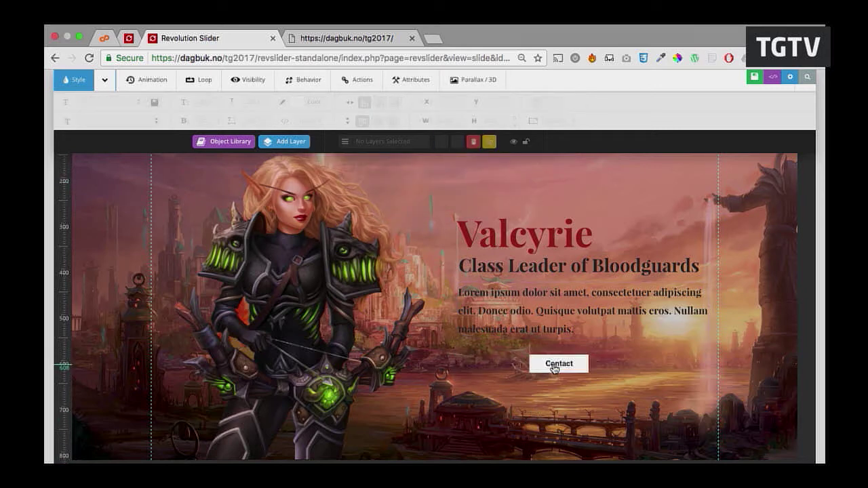
- Move slide #2's Contact button into the deleted button's place, at about X 675 px, Y 642 px, and change its text to "Back to intro"
drag(556, 364, 486, 372)
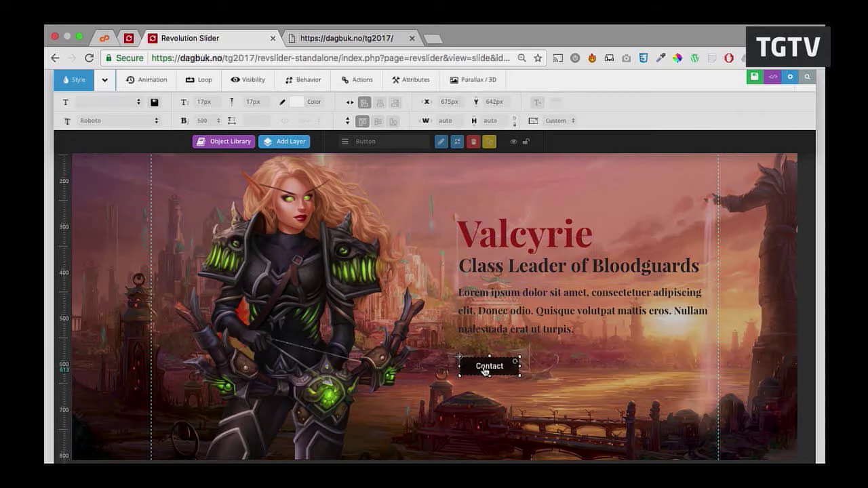
double_click(488, 366)
key(super+a)
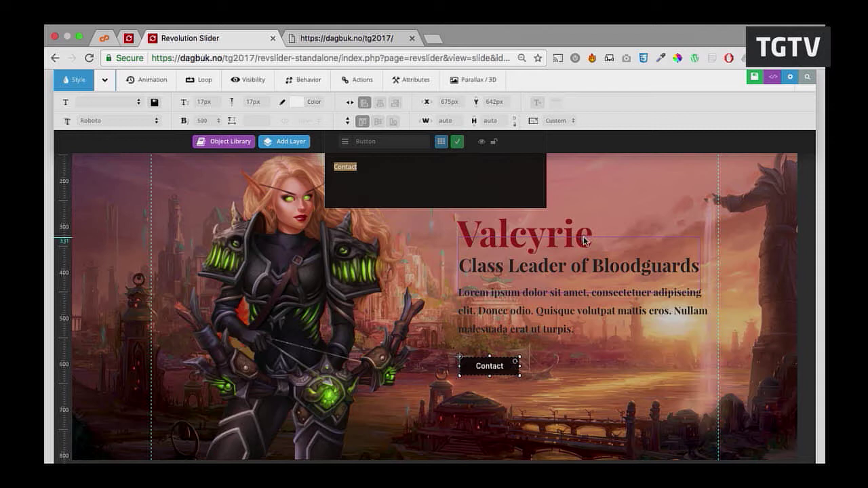
text(Back to )
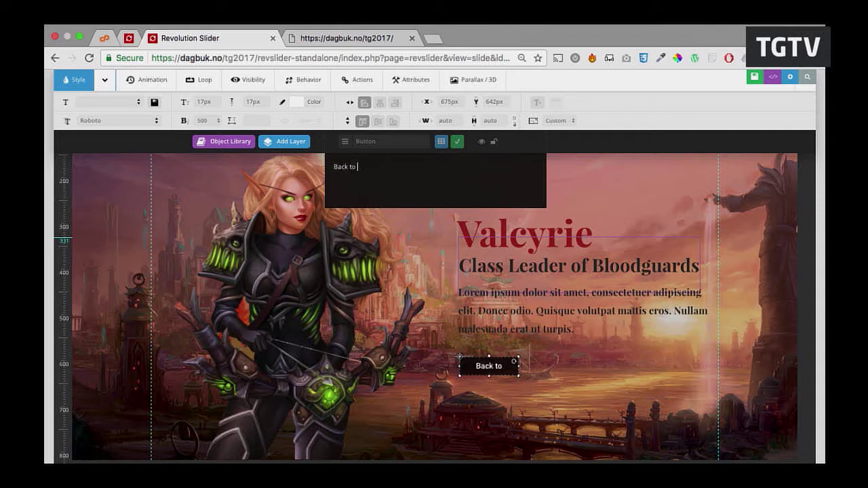
text(intro)
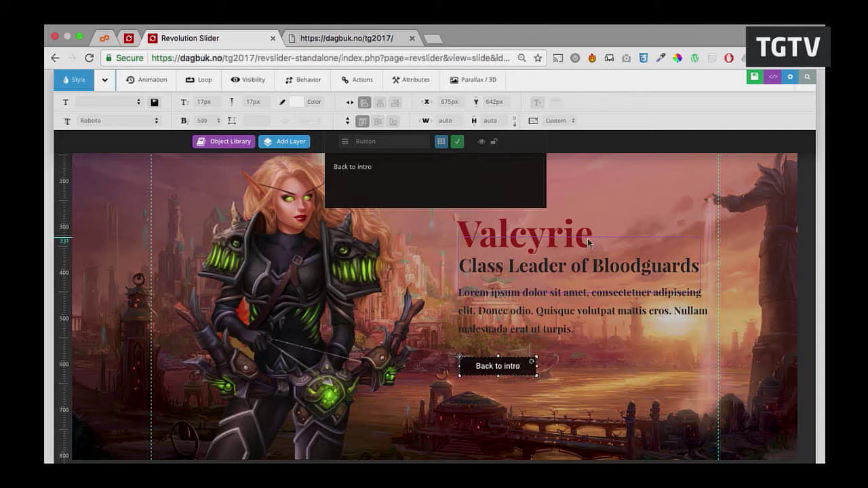
click(657, 376)
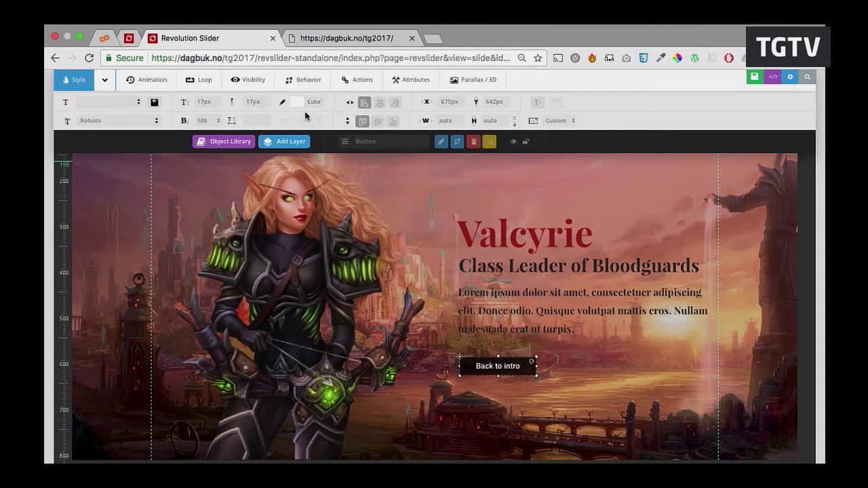
- Give the "Back to intro" button a click action set to Previous Slide, and save the slide
click(347, 83)
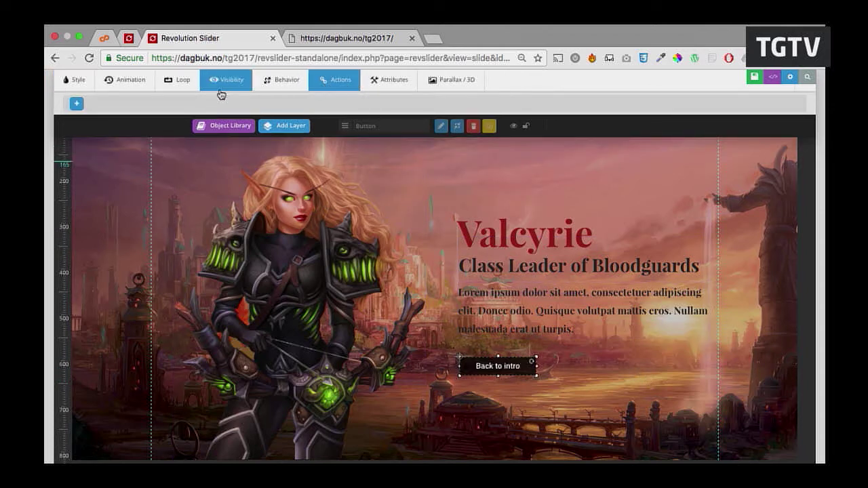
click(77, 103)
click(158, 105)
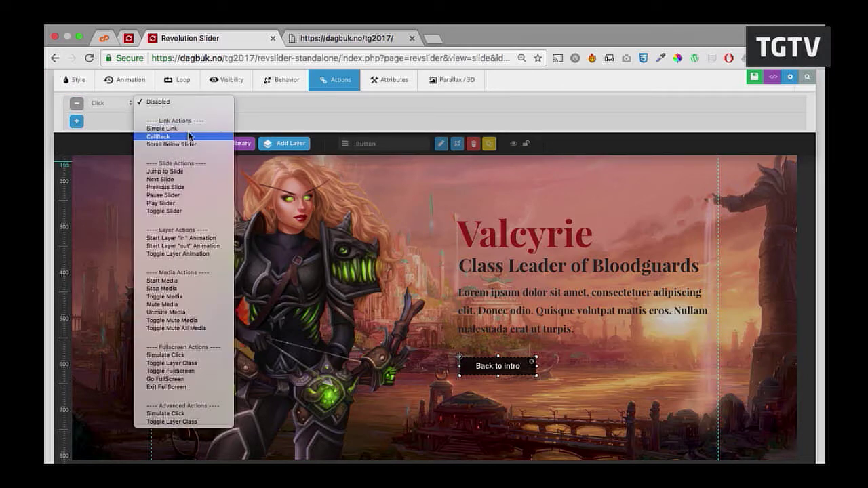
click(181, 188)
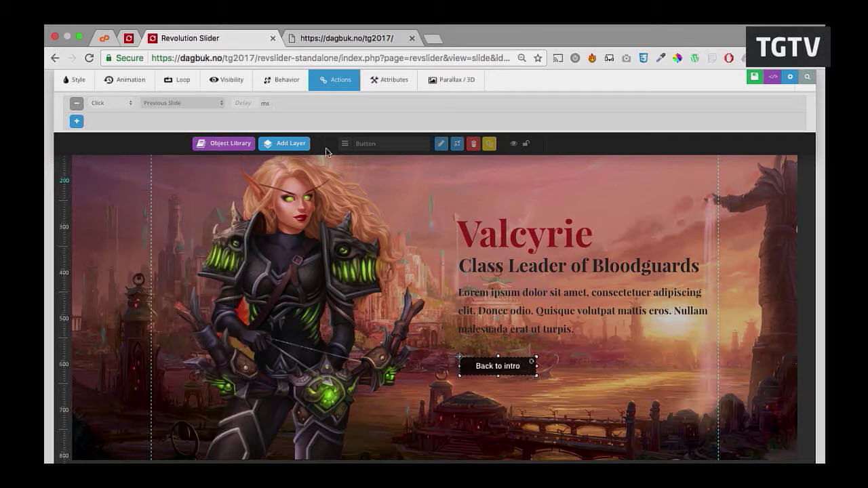
click(753, 77)
- Reload the live tg2017 page, test the Contact and "Back to intro" buttons, and return to the slide editor
key(ctrl+Tab)
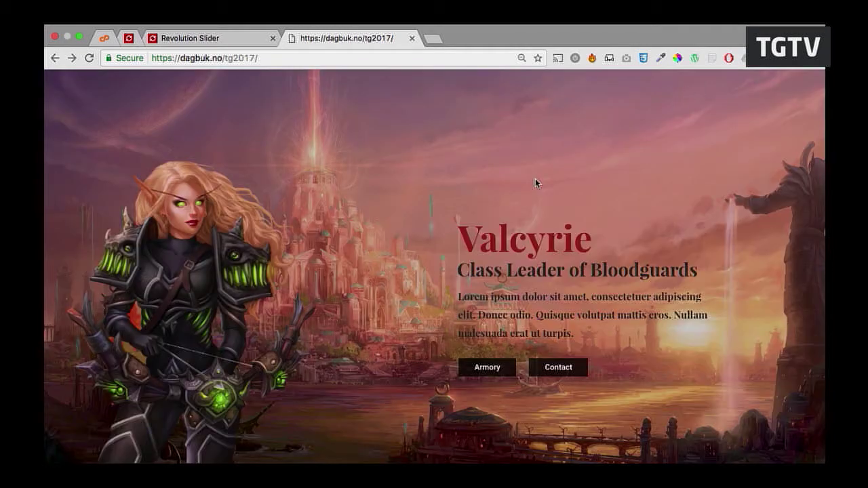
key(super+r)
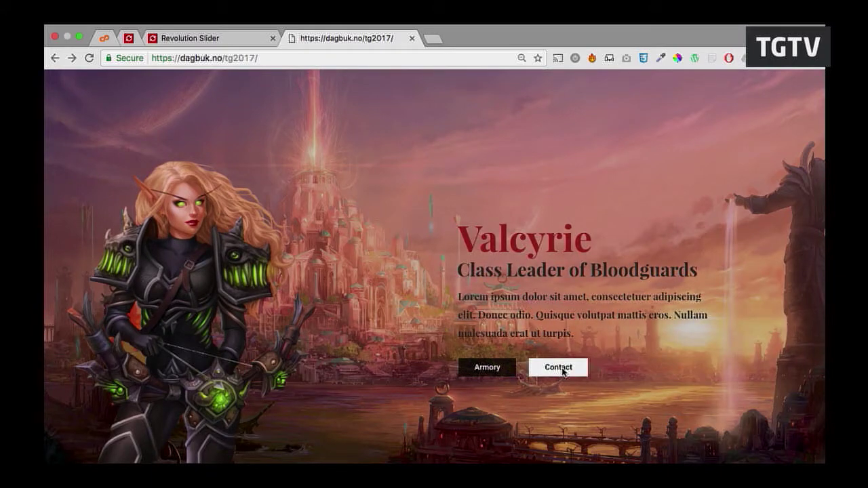
click(562, 369)
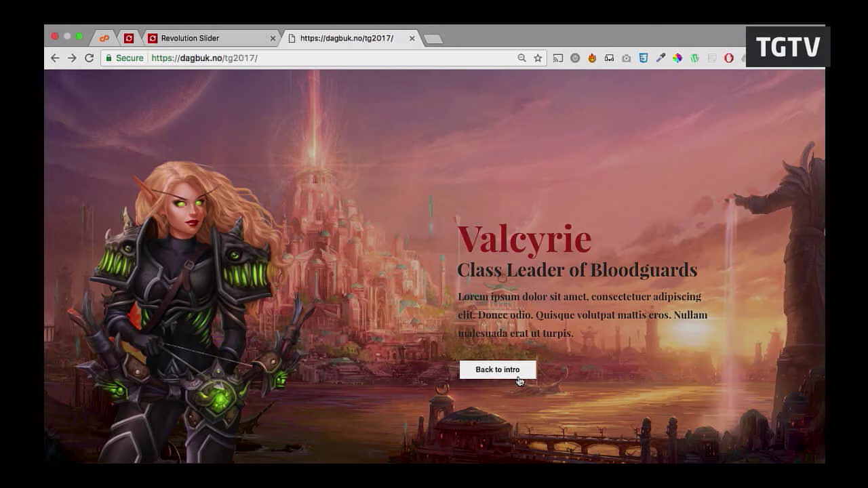
click(518, 377)
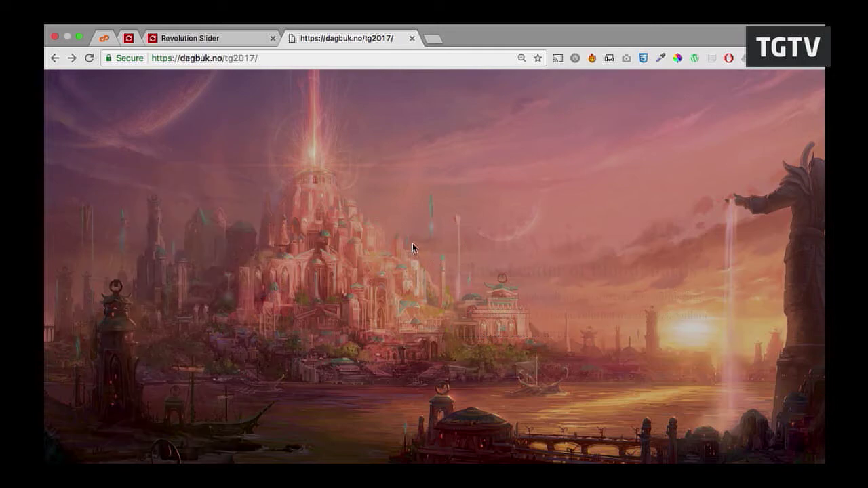
key(ctrl+shift+Tab)
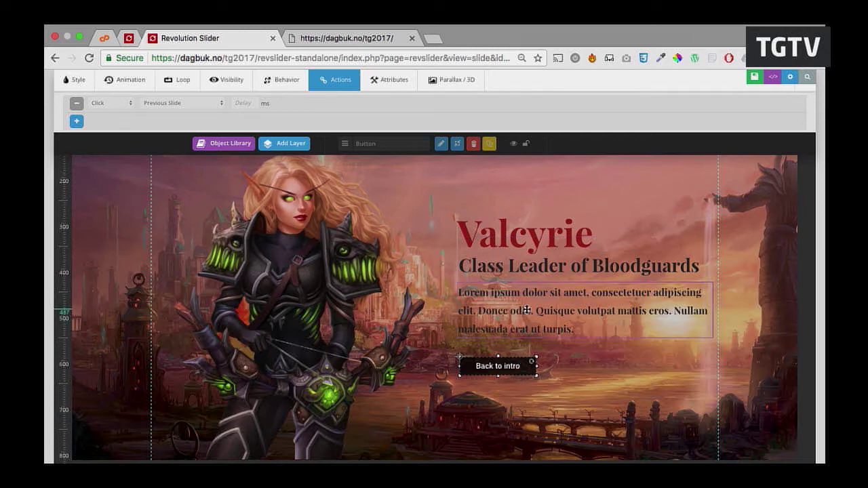
- Change slide #2's subtitle to "Horde @ Stormscale" and move it so it lines up with the start of the Valcyrie title
click(491, 277)
double_click(490, 278)
click(490, 277)
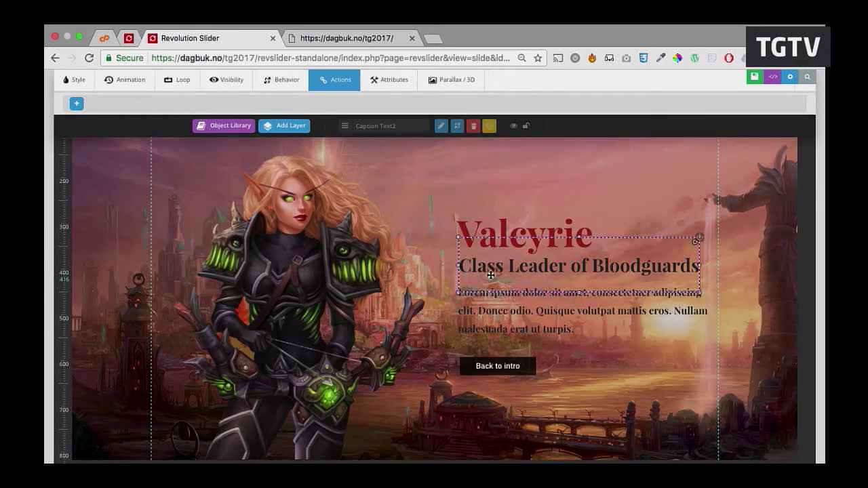
double_click(492, 266)
key(super+a)
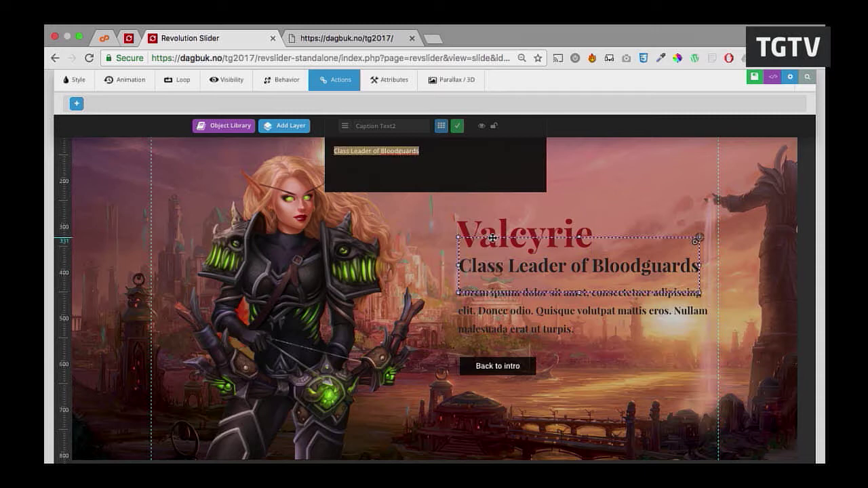
key(BackSpace)
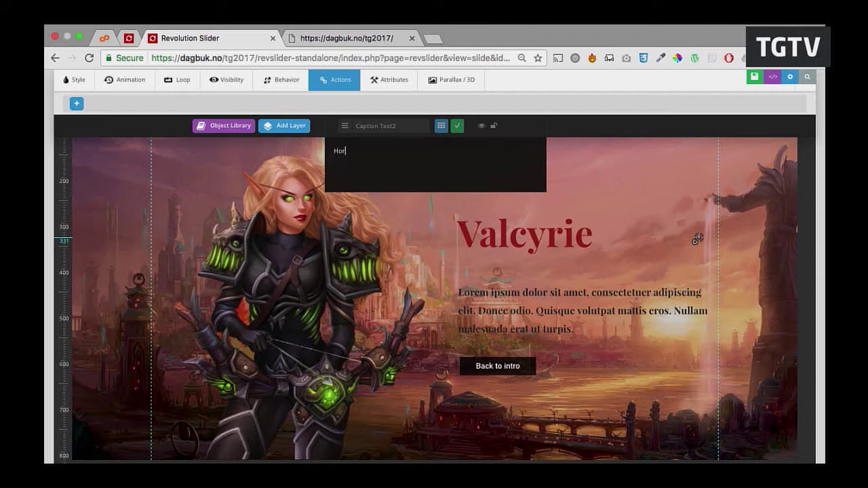
text(de @)
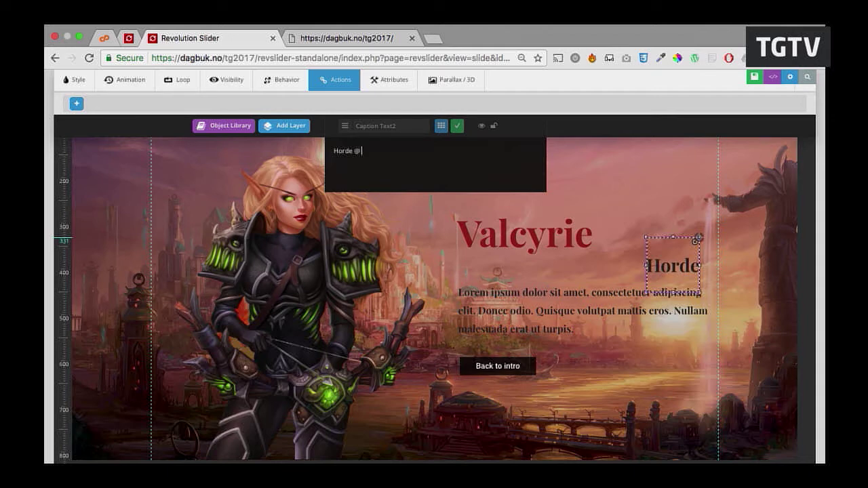
text( Stormscale)
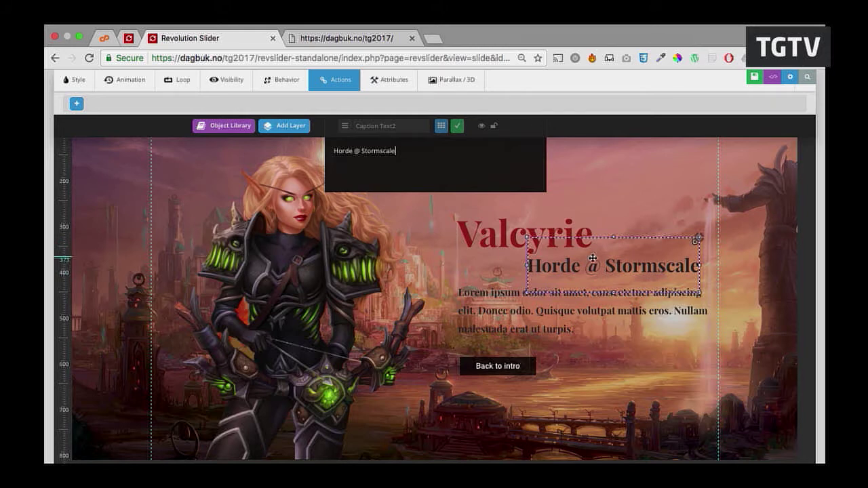
drag(592, 257, 525, 258)
click(597, 291)
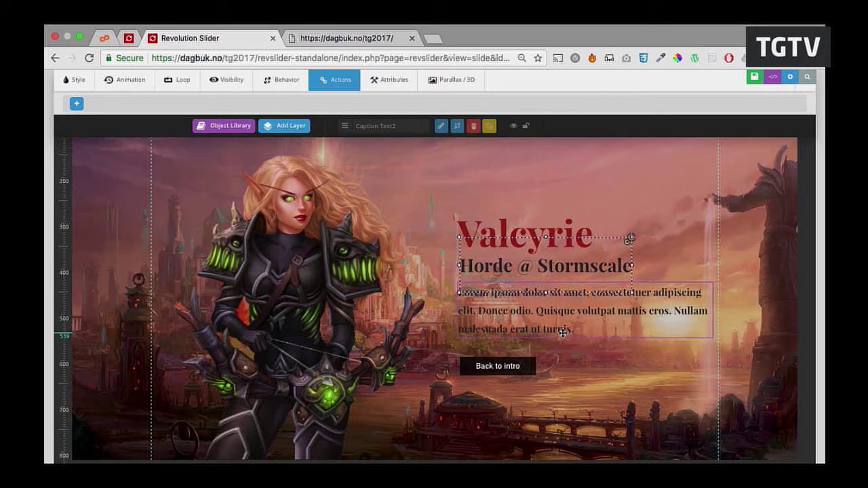
- Replace slide #2's lorem ipsum paragraph with the player's account tag and a second line reading "Om online from 1 - 9 everyday"
double_click(488, 315)
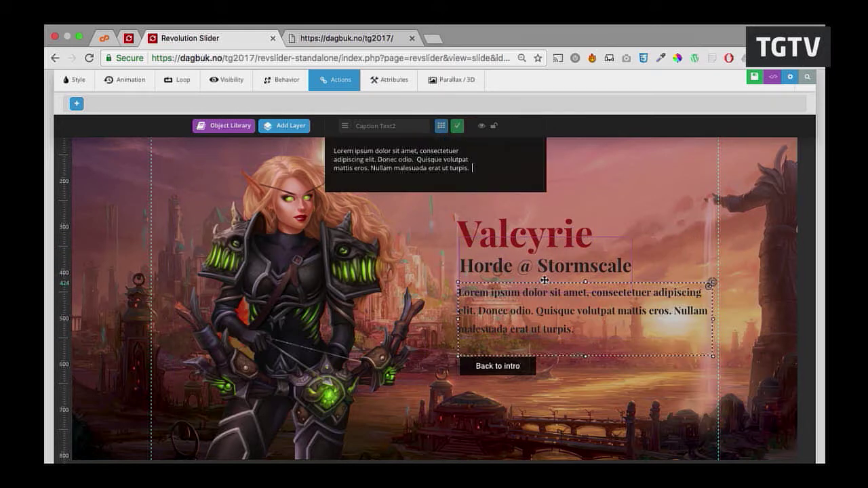
key(ctrl+a)
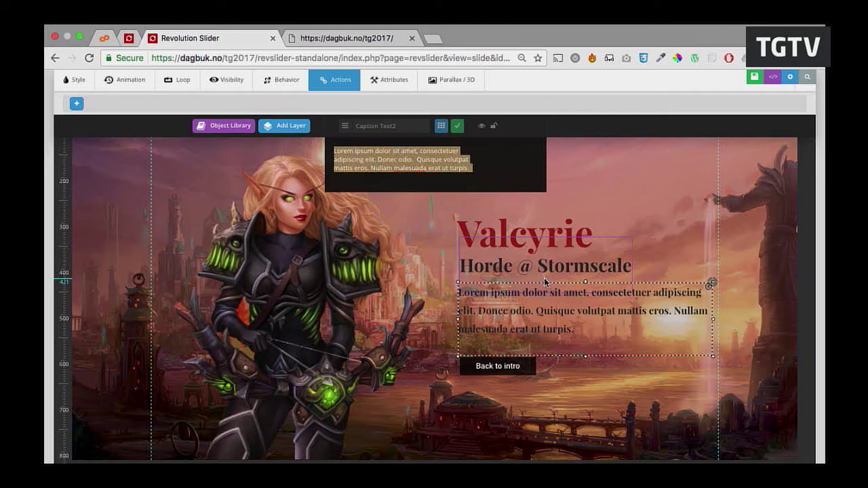
text(s)
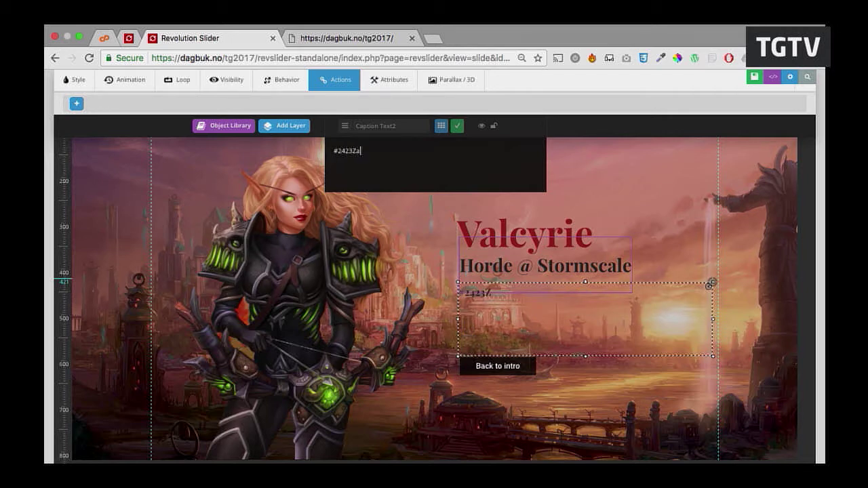
text(ko)
key(BackSpace)
text(zankie)
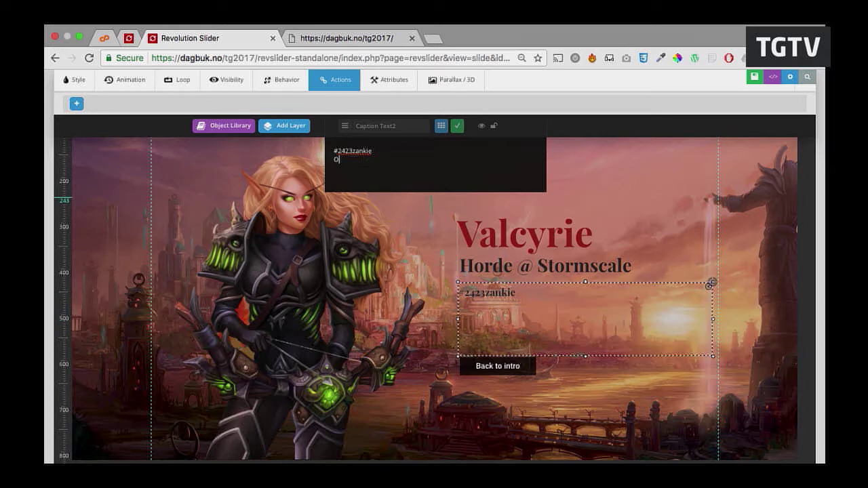
text(Om online from 1 -)
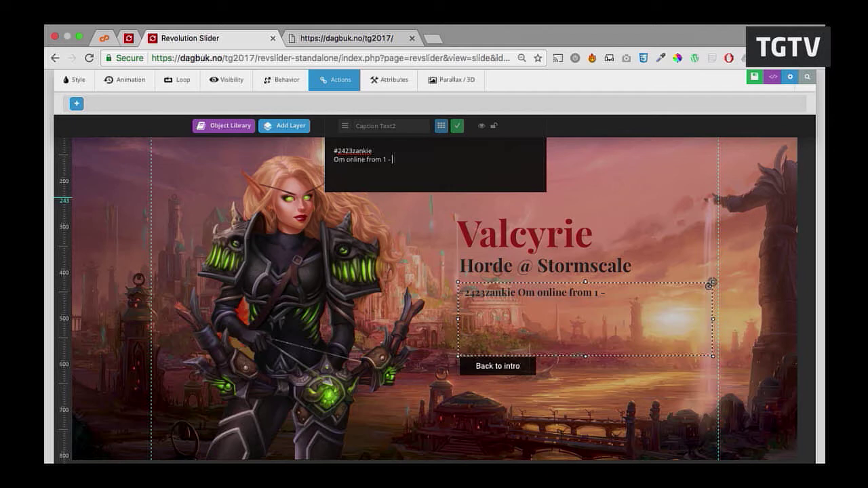
text( 9 everyday)
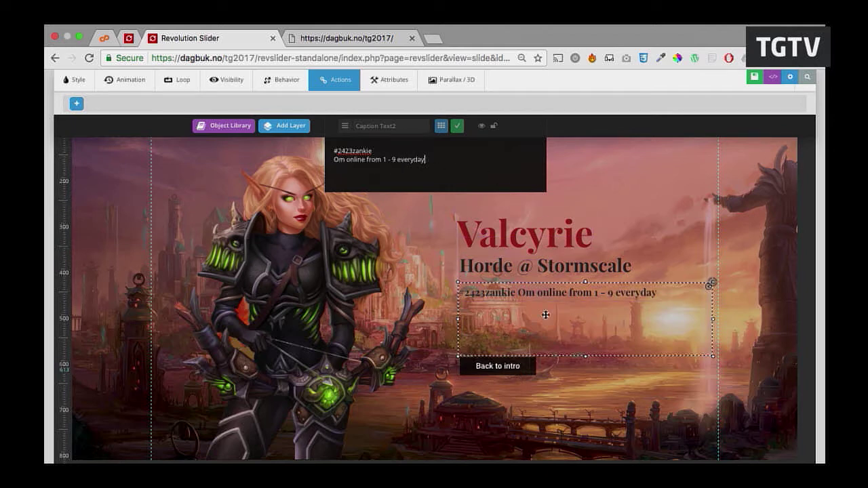
click(655, 277)
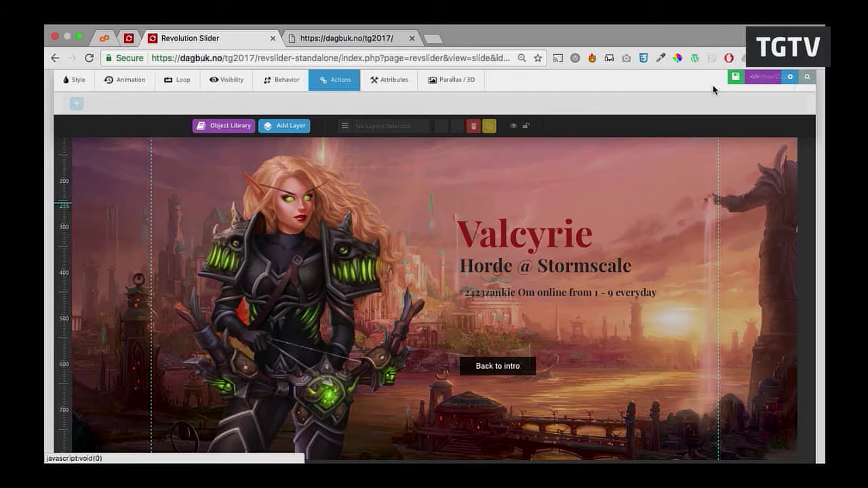
- Save slide #2 and reload the live tg2017 page
click(751, 78)
key(ctrl+Tab)
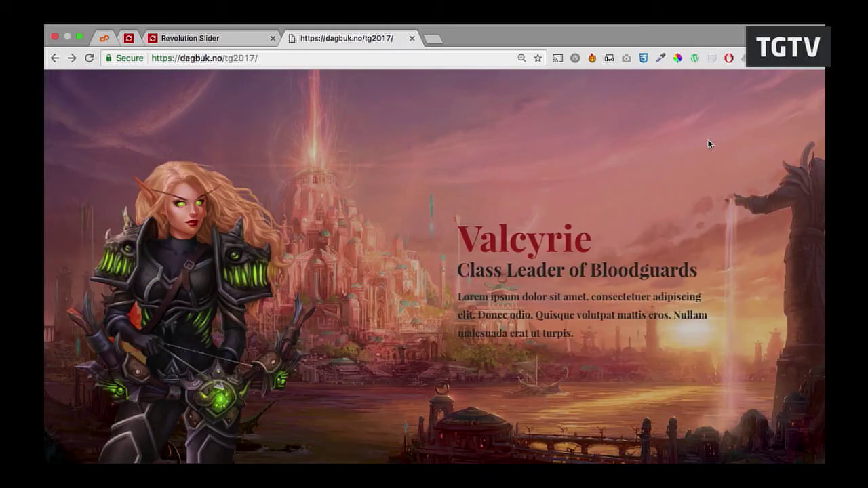
key(super+r)
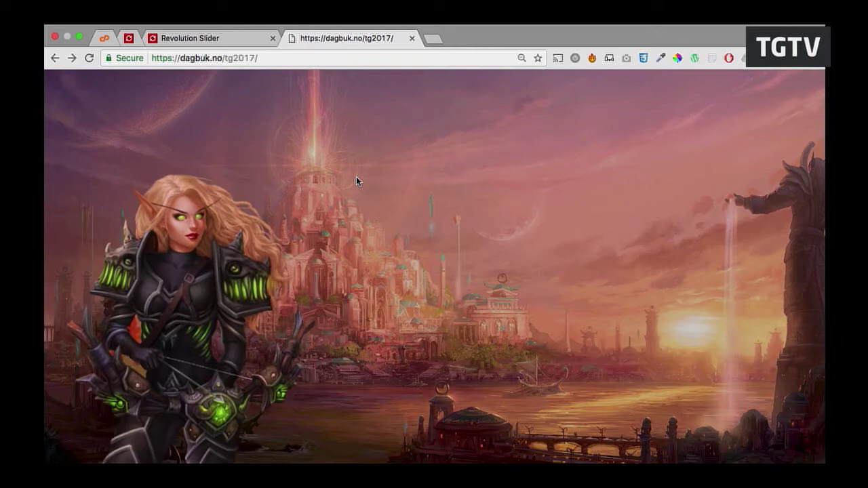
- Search Google Images for "mail icon" in a new browser tab
key(super+t)
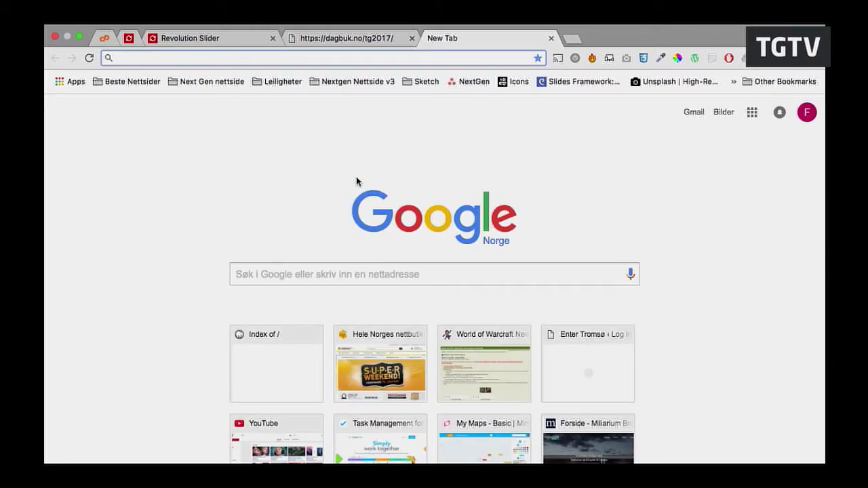
text(mail in)
key(BackSpace)
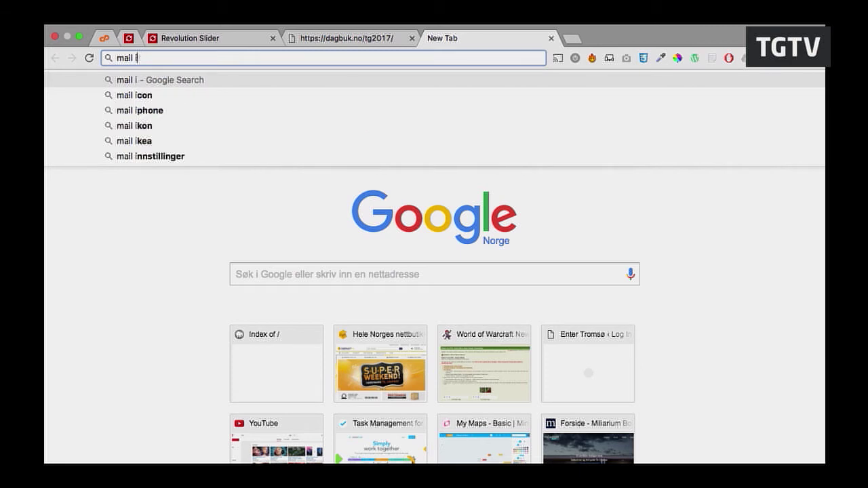
text(con)
key(Return)
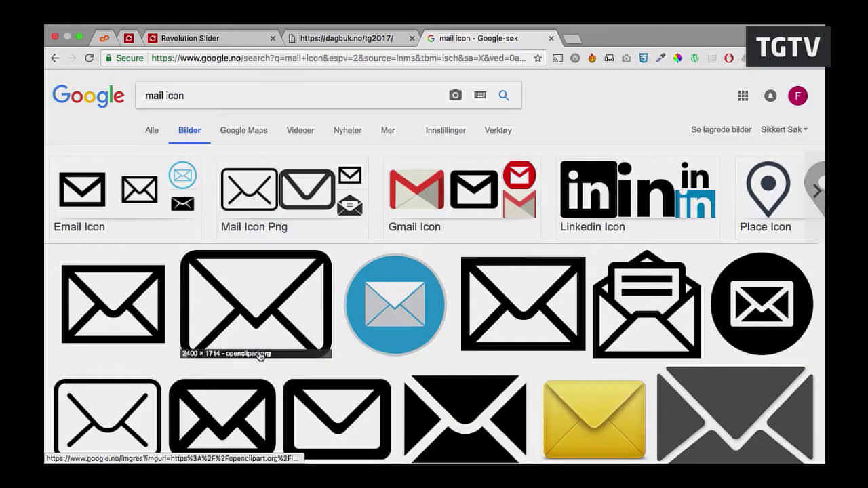
- Save the black rounded "Unread mail icon" envelope image as mail-icon-for-slider in the "ultimate size" folder
click(254, 309)
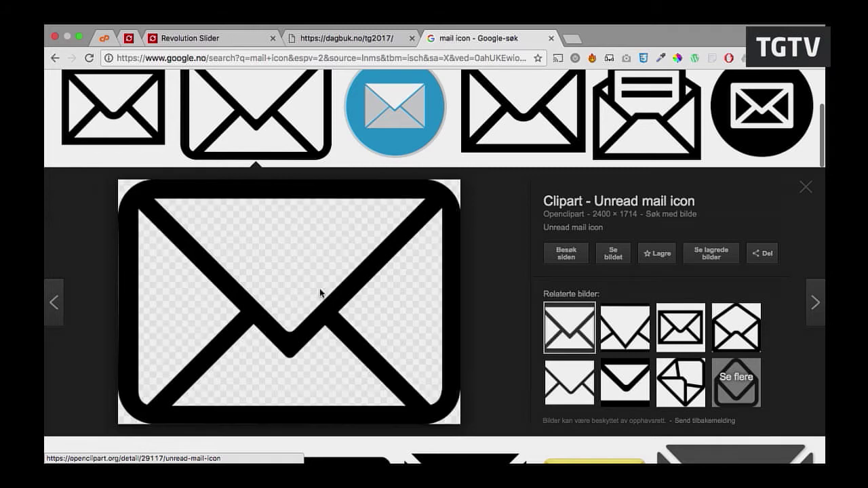
right_click(295, 349)
click(357, 339)
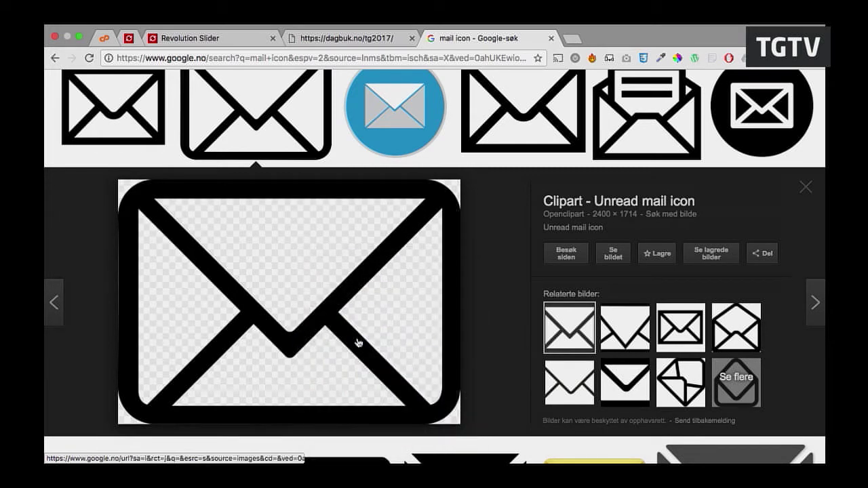
text(mail-icon-for-slider)
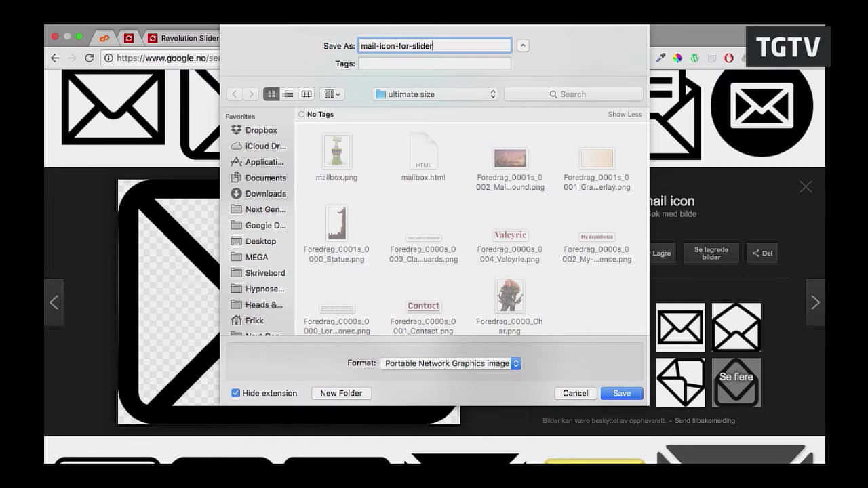
key(Return)
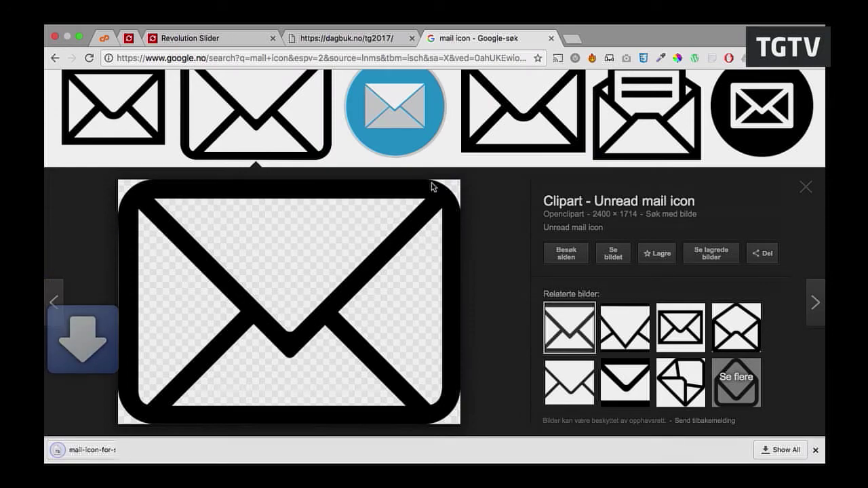
- Return to the slide editor and open the layer image selection for slide #2's character image
key(ctrl+shift+Tab)
key(ctrl+shift+Tab)
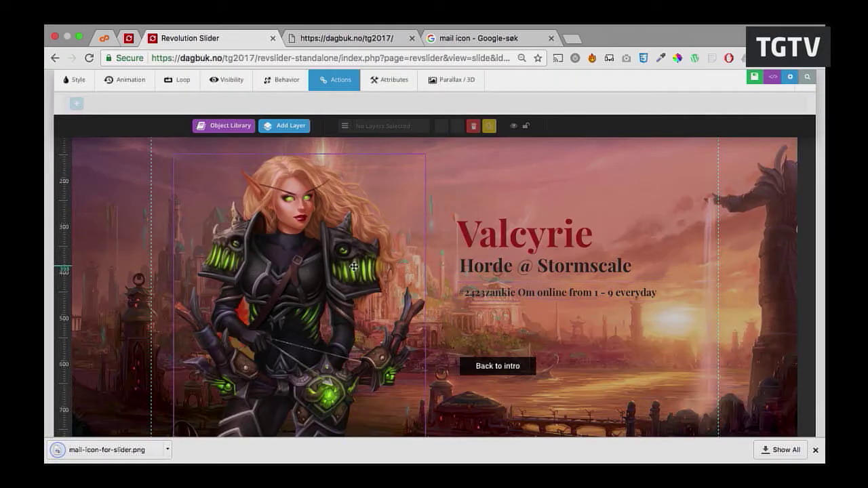
double_click(299, 272)
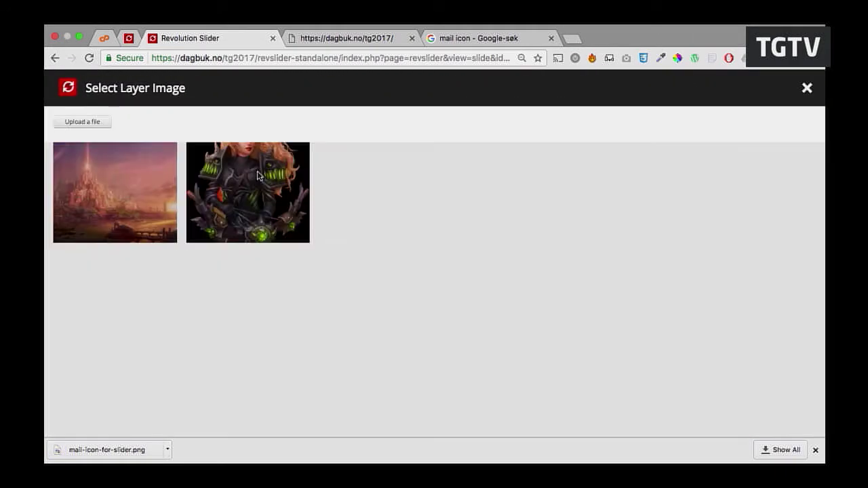
mouse_move(122, 150)
- Upload mail-icon-for-slider.png from the "ultimate size" folder and insert it as the character layer's replacement image
click(97, 123)
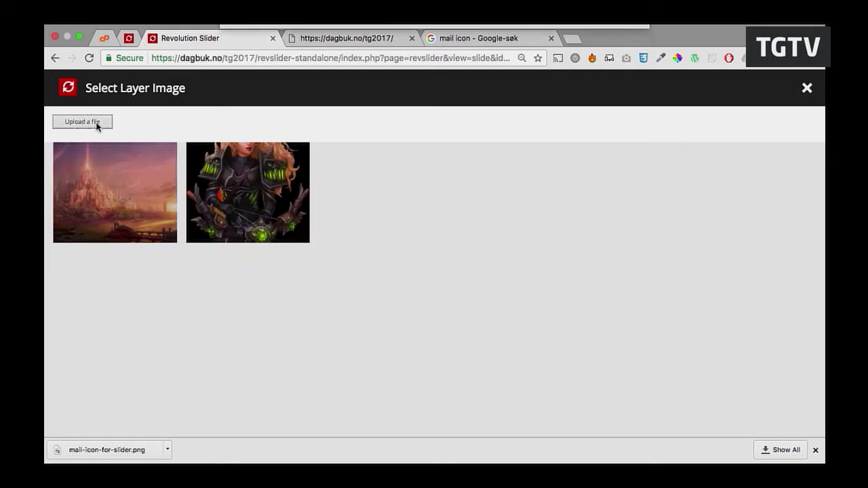
key(super+space)
text(mail-icon)
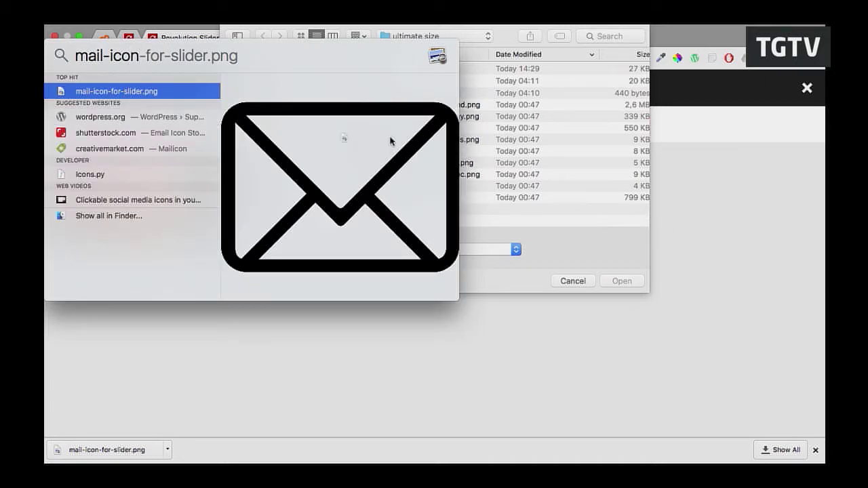
drag(389, 141, 574, 213)
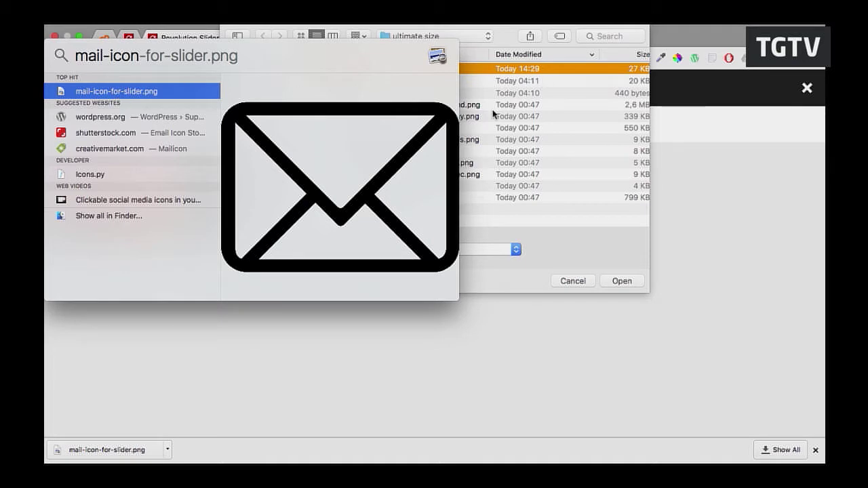
key(Escape)
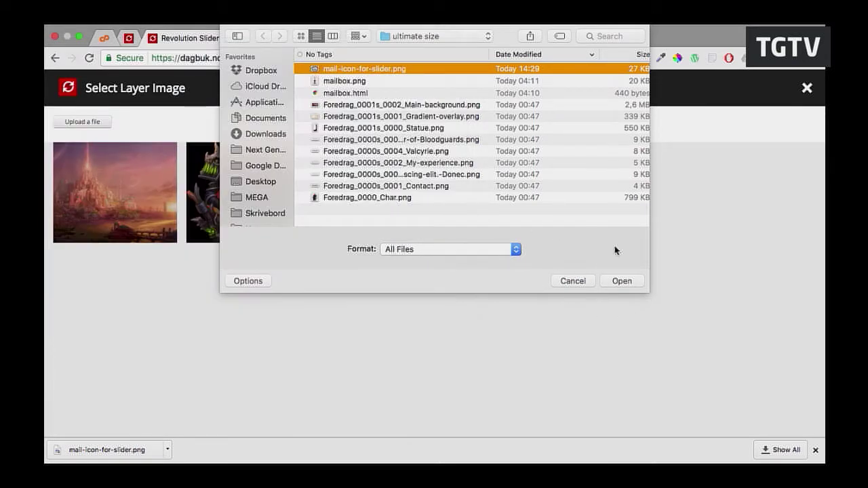
click(620, 281)
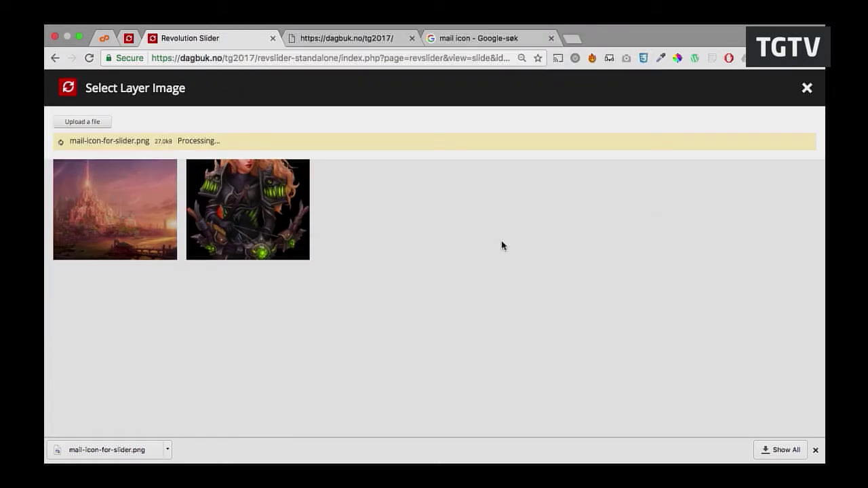
mouse_move(319, 219)
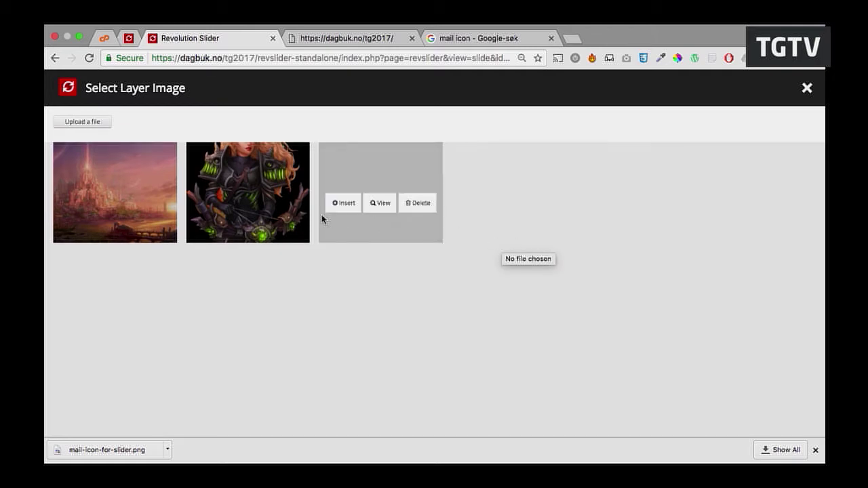
click(343, 204)
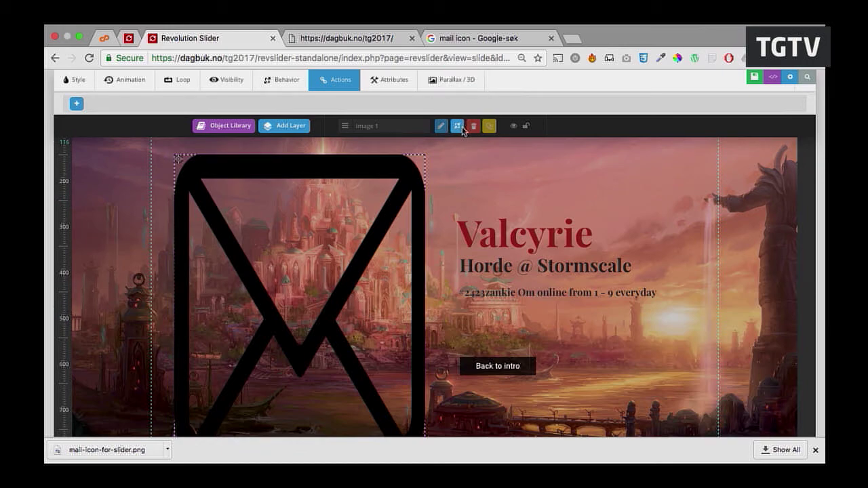
- Reset the mail icon layer to its original proportions and scale it down to fit beside the contact text
click(462, 129)
drag(465, 225, 458, 192)
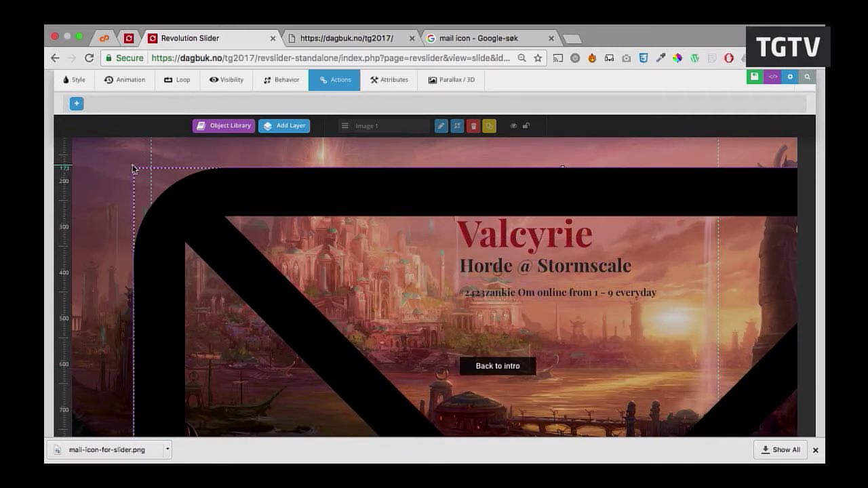
drag(133, 169, 410, 176)
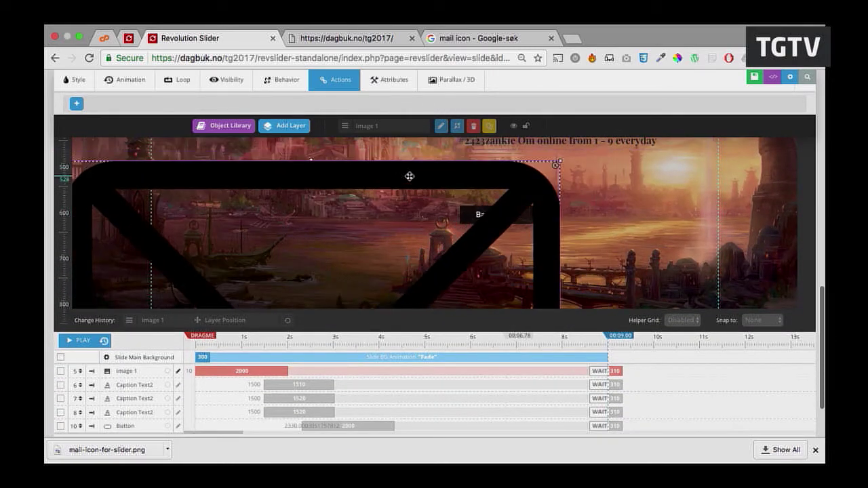
drag(557, 162, 519, 198)
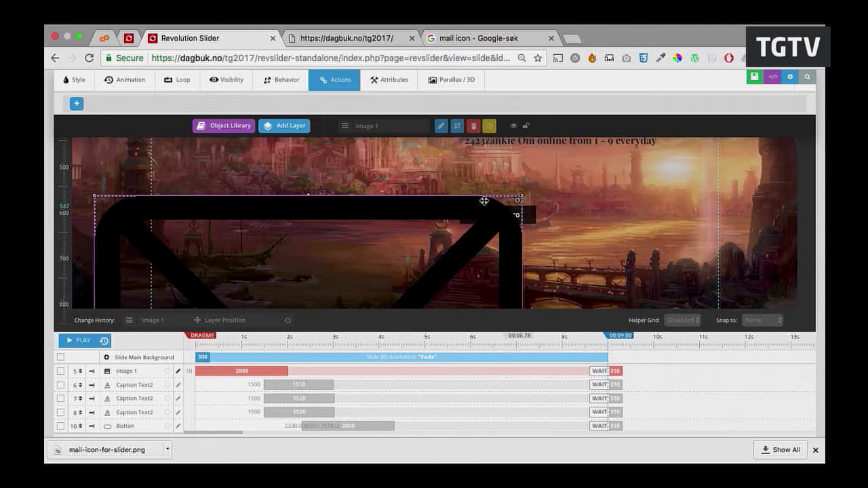
drag(521, 199, 427, 268)
drag(339, 267, 348, 204)
scroll(350, 201, up, 1)
- Insert a <br> line break before "Om online from 1 - 9 everyday" in the contact caption
click(529, 178)
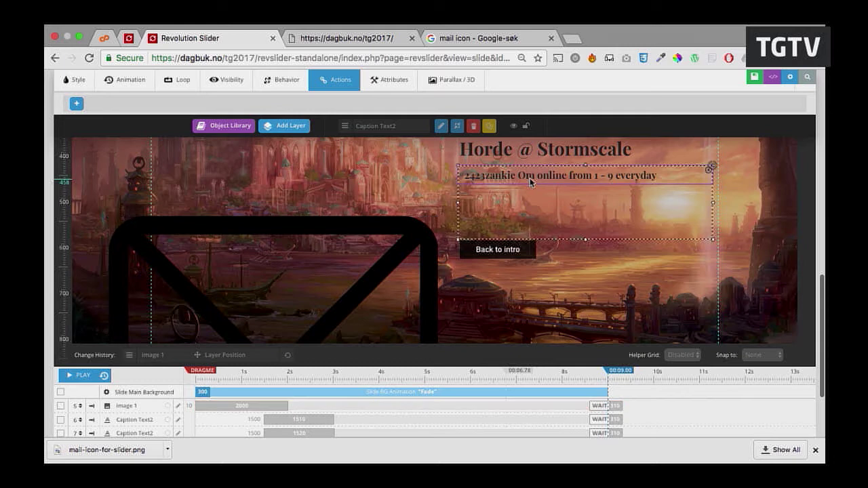
double_click(529, 177)
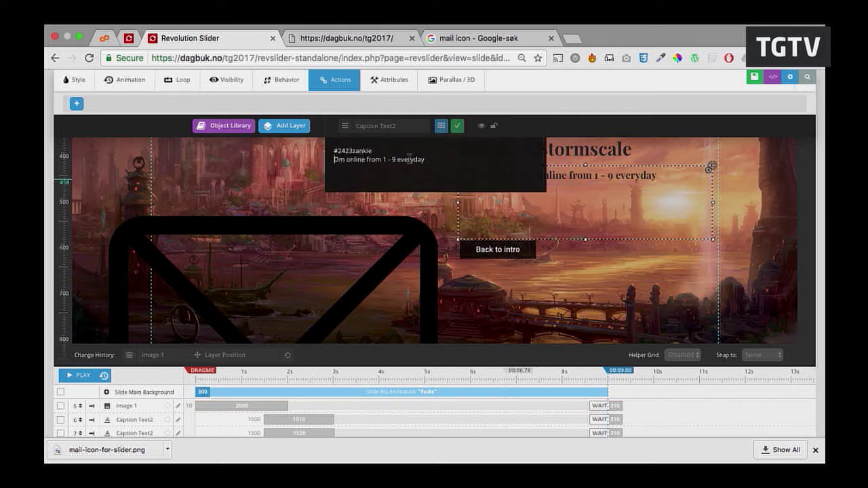
key(BackSpace)
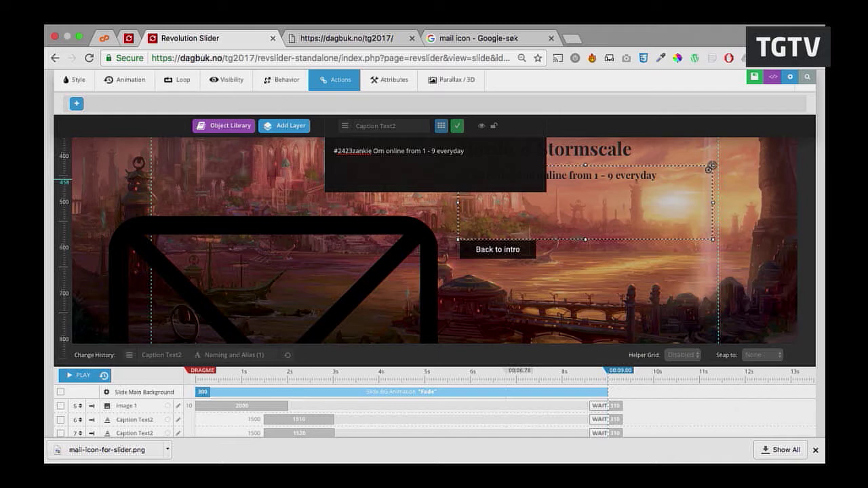
text(<)
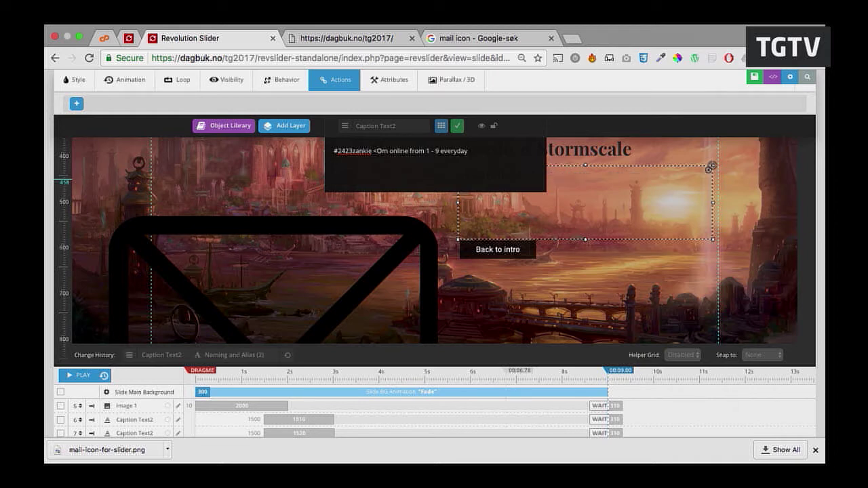
text(br)
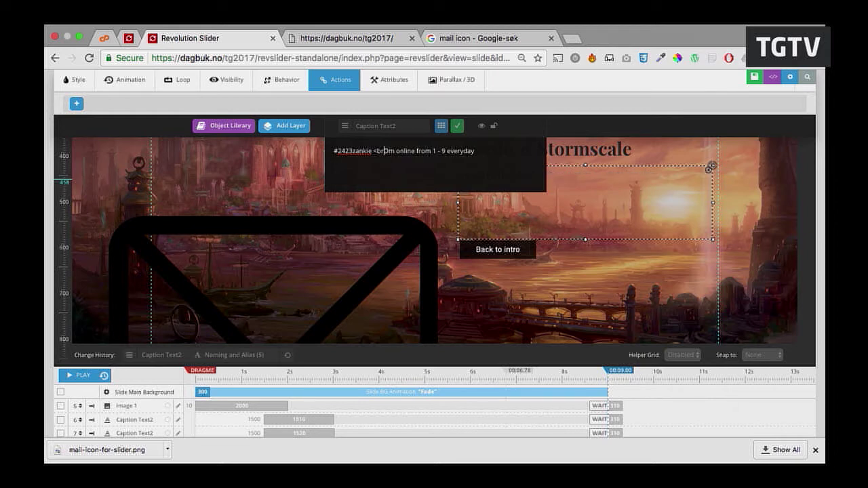
text(>)
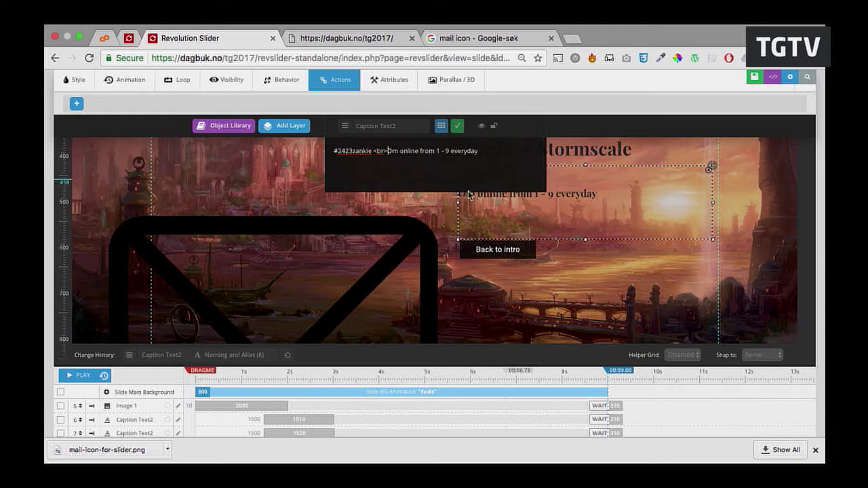
click(610, 276)
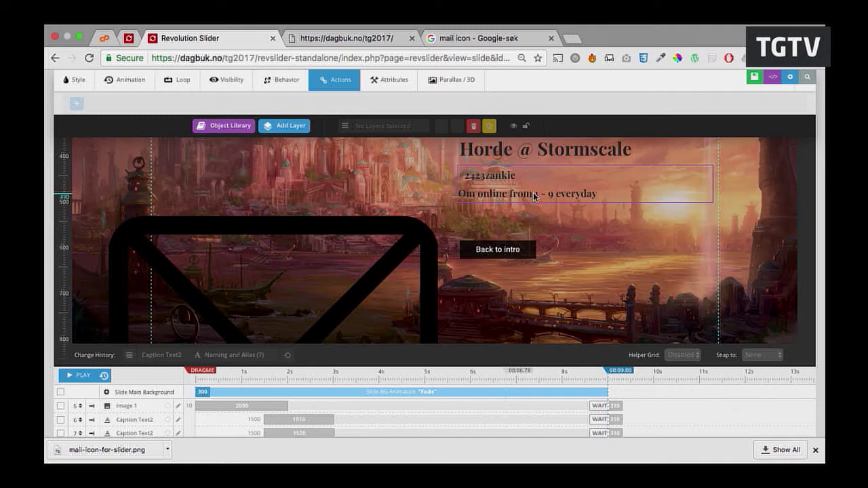
- Narrow the contact caption's box and align it with the headings above it
scroll(534, 197, up, 2)
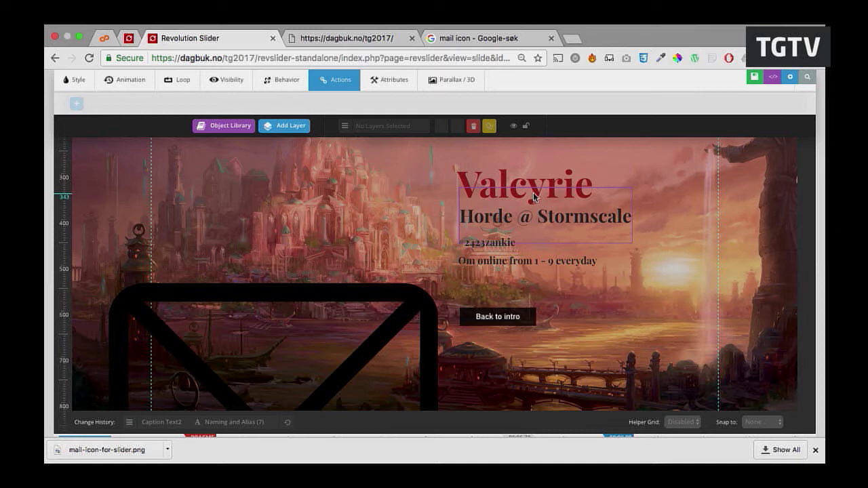
click(561, 274)
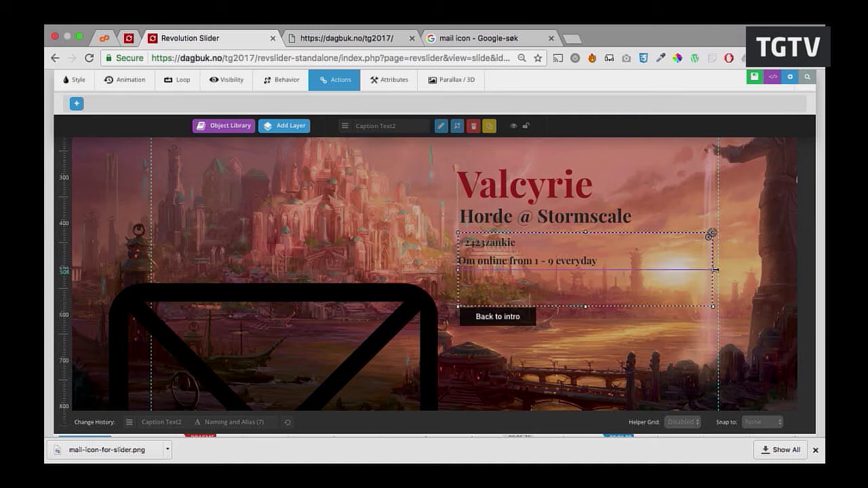
drag(715, 270, 667, 267)
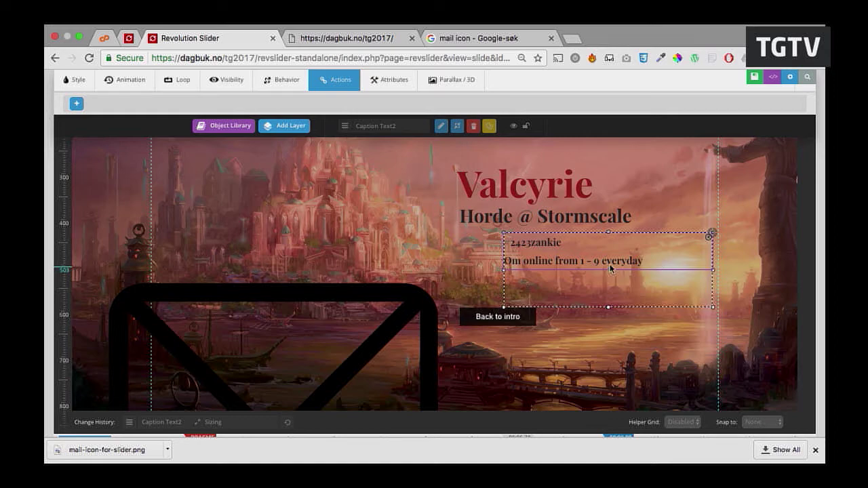
drag(611, 269, 565, 267)
- Move the mail icon up beside the text, shrink it further and tilt it slightly counterclockwise
drag(281, 310, 312, 146)
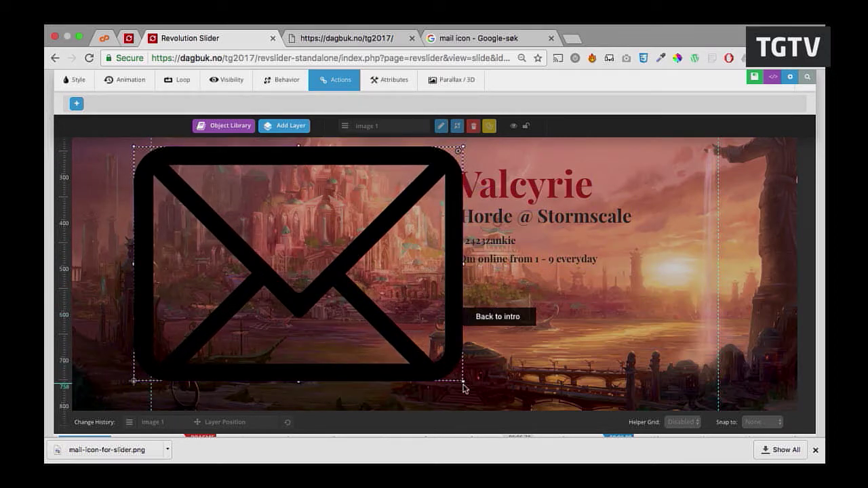
drag(465, 381, 299, 326)
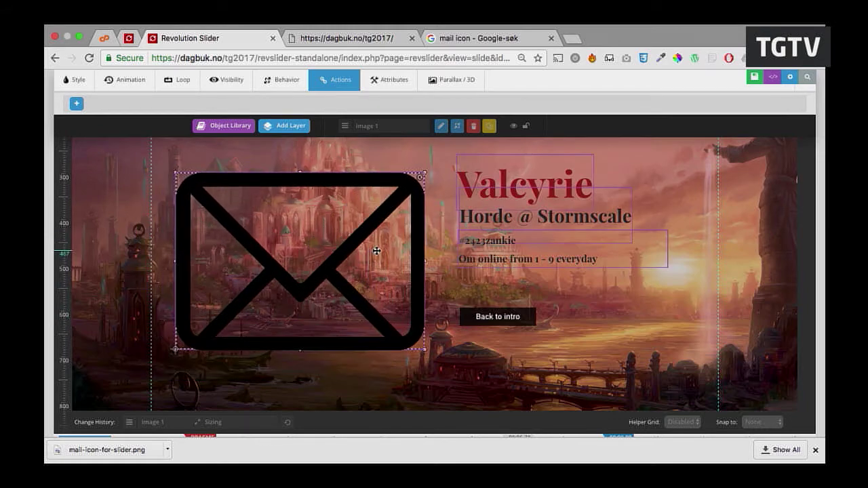
drag(421, 178, 379, 214)
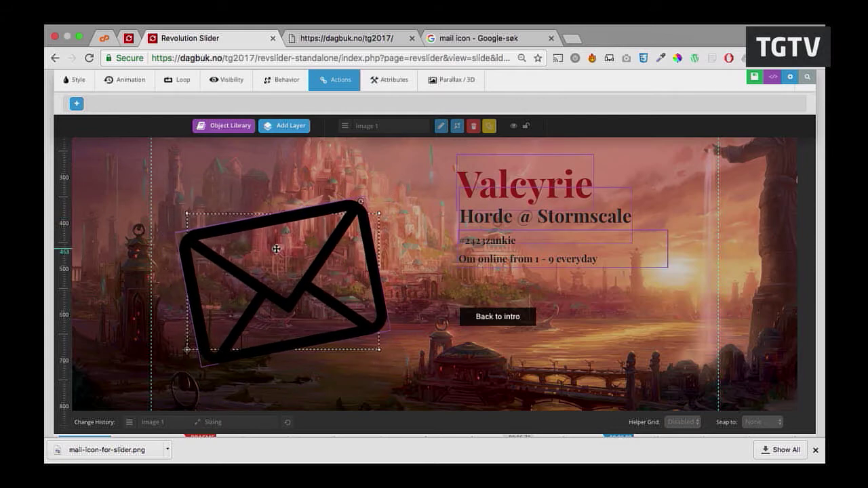
drag(277, 249, 282, 228)
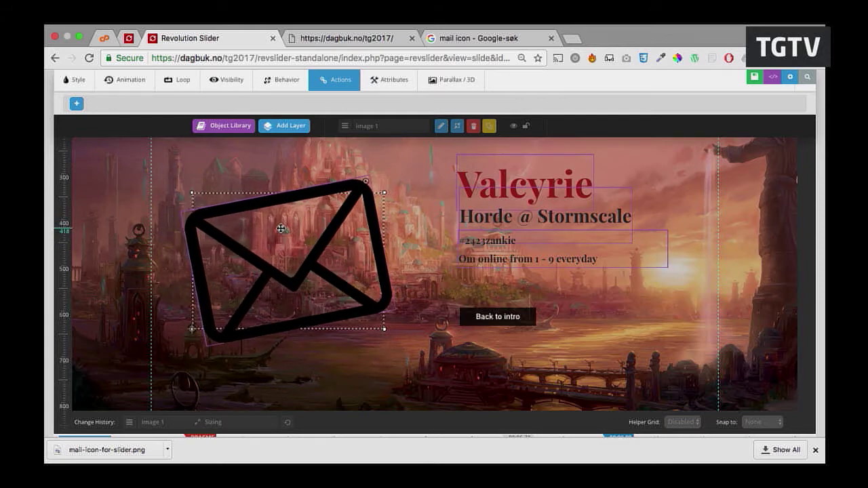
- Save the slide with the new mail icon, dismiss the downloads bar and reload the live tg2017 page
click(736, 78)
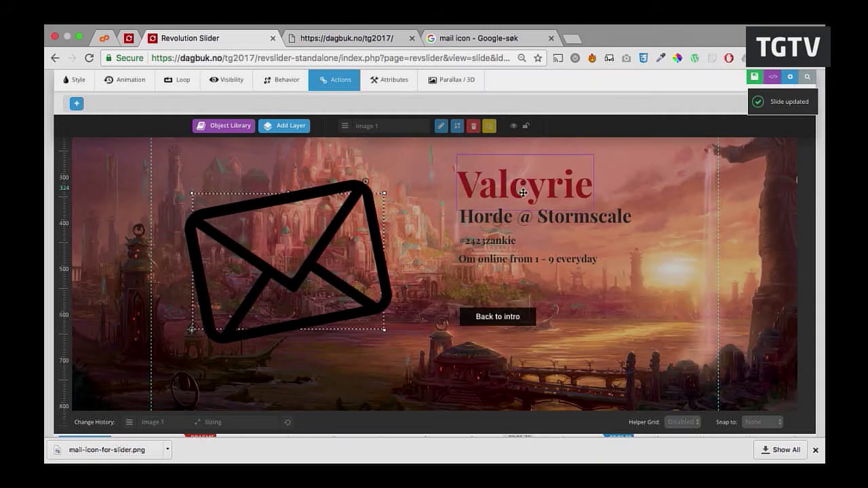
click(345, 38)
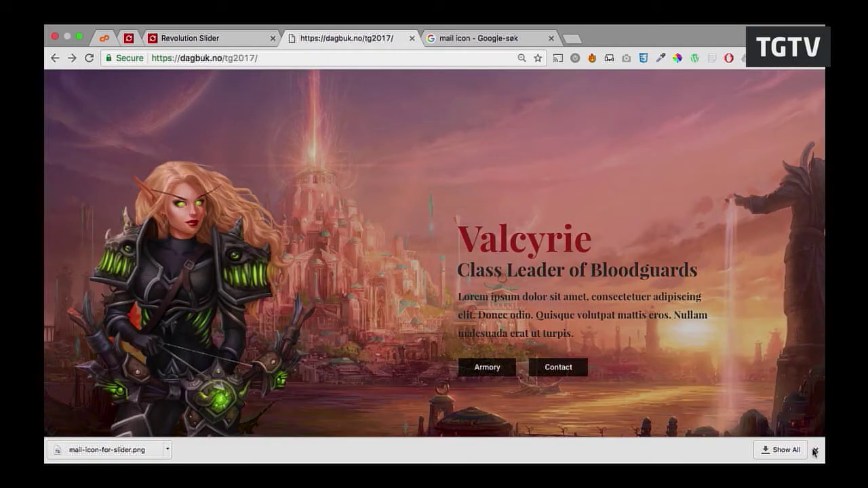
click(815, 450)
key(super+r)
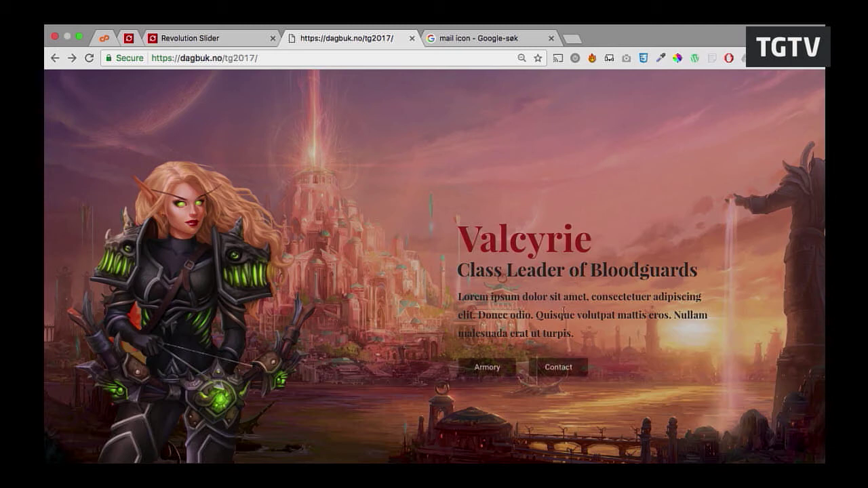
- Test the Contact and Back to intro links on the live slider and return to the slide editor
click(549, 378)
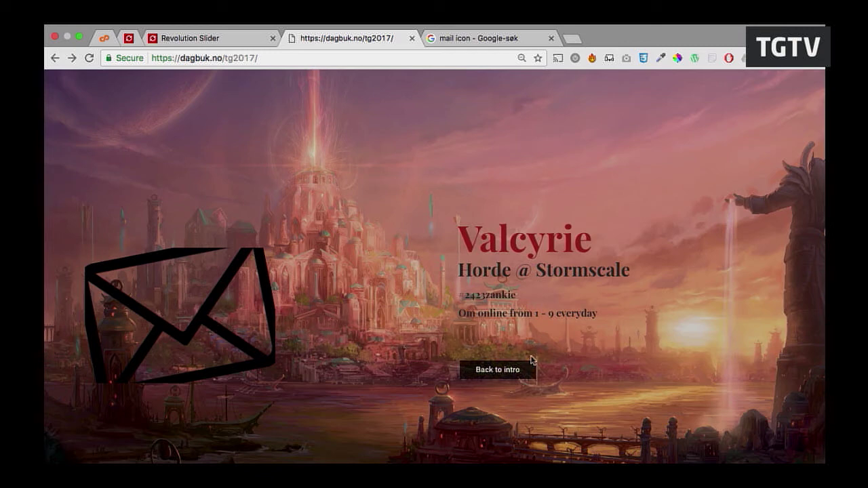
click(500, 369)
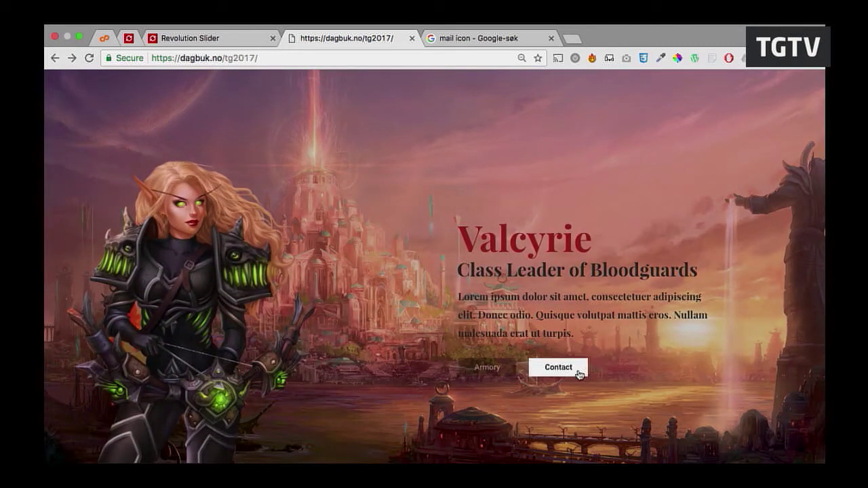
click(578, 375)
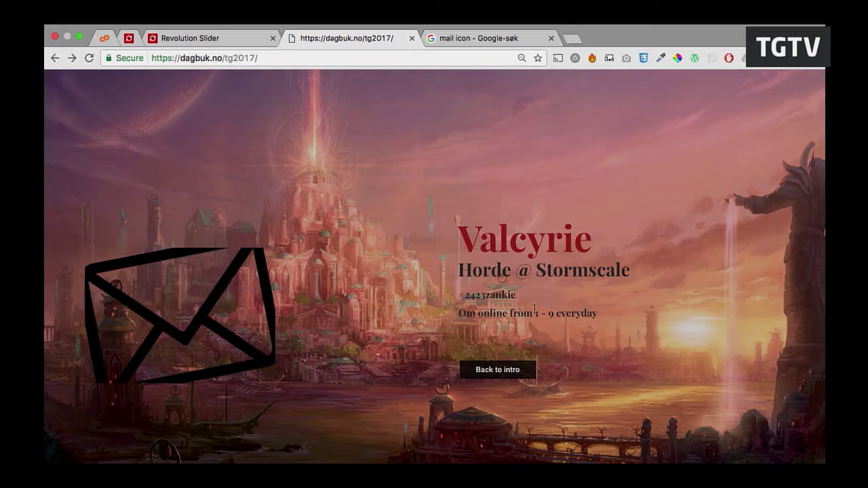
key(super+alt+Left)
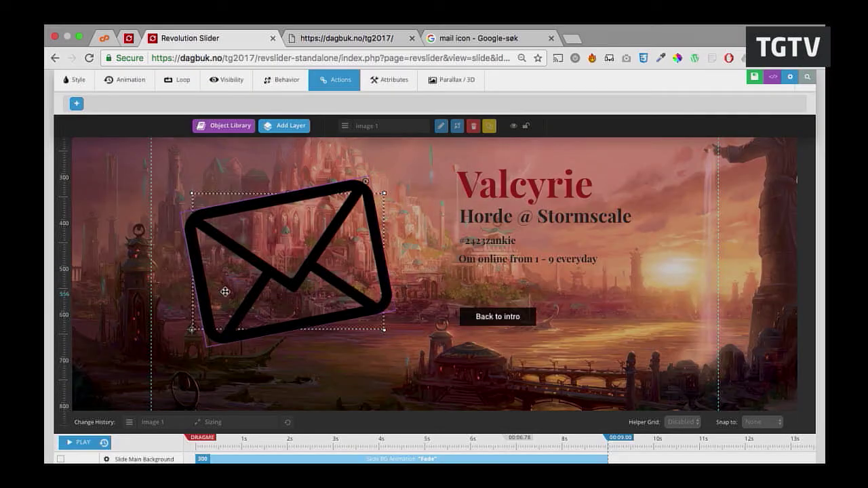
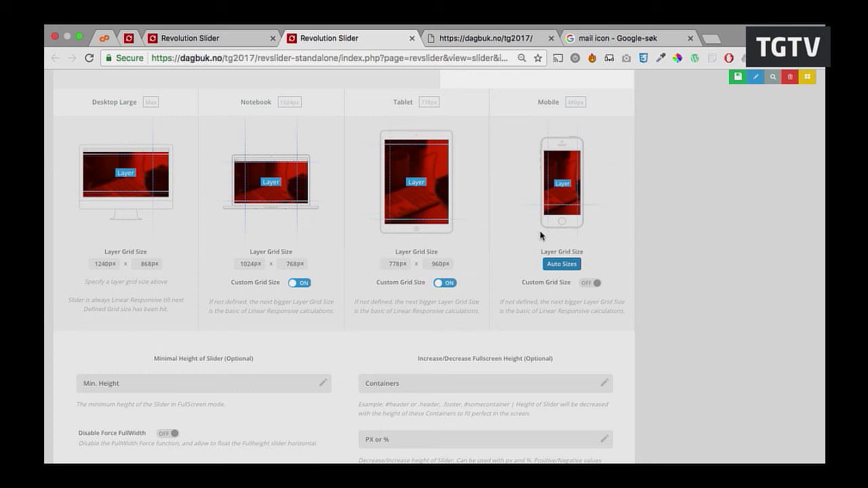
- Enable the custom layer grid size for Mobile in the slider's Full-Screen layout settings
click(591, 282)
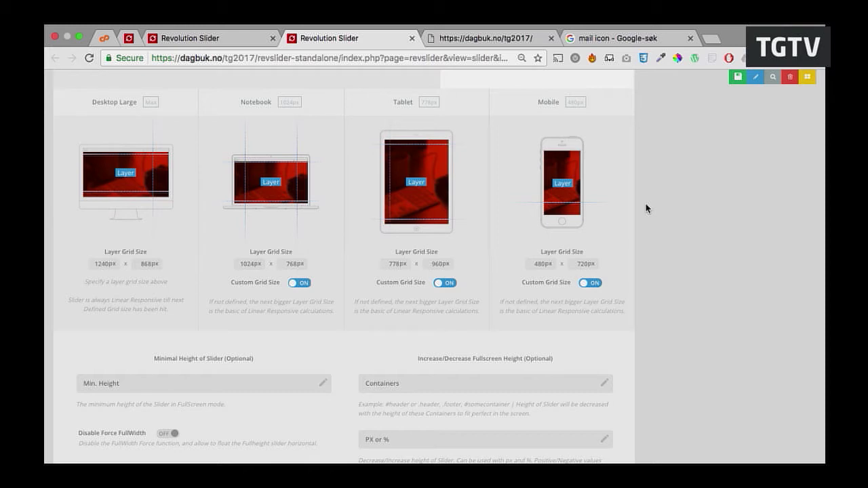
scroll(646, 208, up, 1)
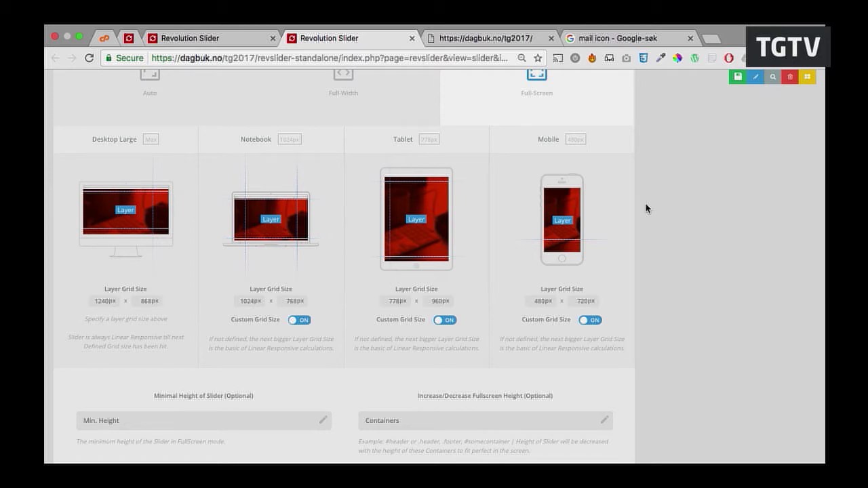
scroll(645, 208, up, 1)
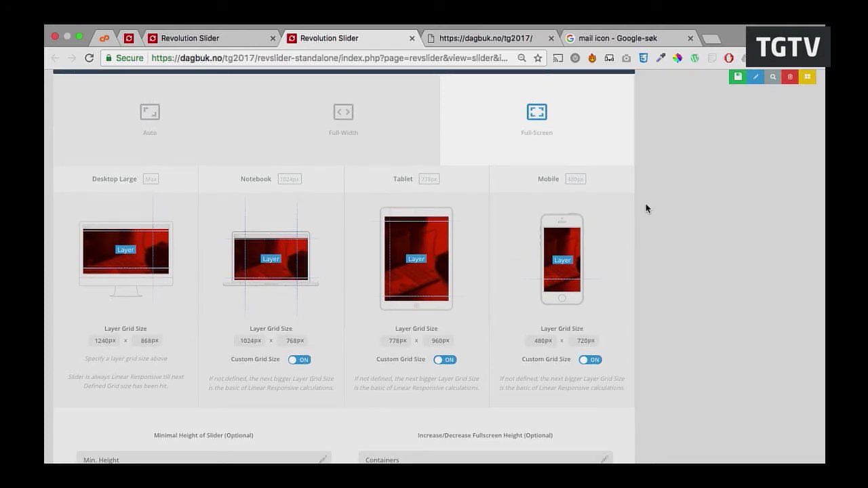
- Save the tgtest slider settings with the custom grid sizes and open the slider's slides for editing
scroll(646, 208, up, 10)
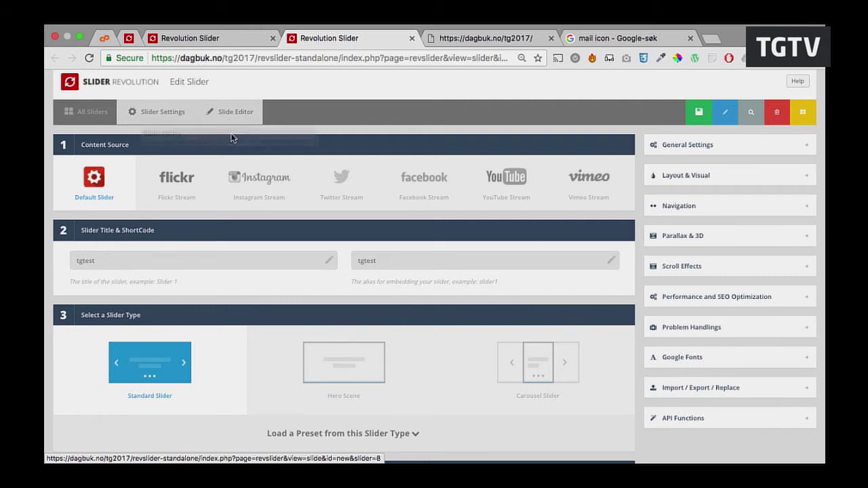
click(698, 115)
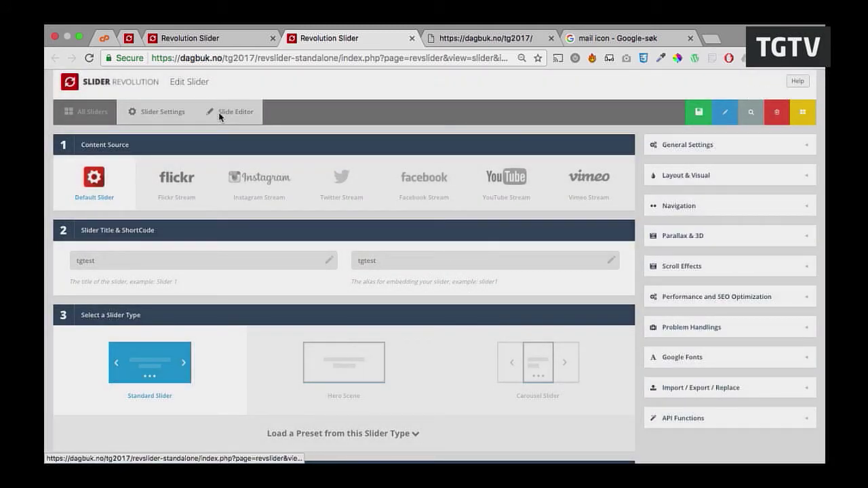
click(221, 117)
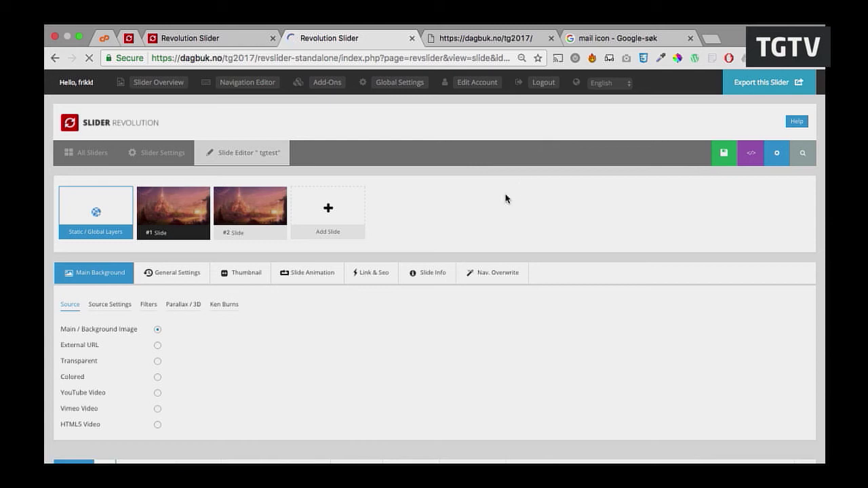
- Switch the first slide to its Notebook layout and move the character image left to about X -113 px
scroll(505, 199, down, 5)
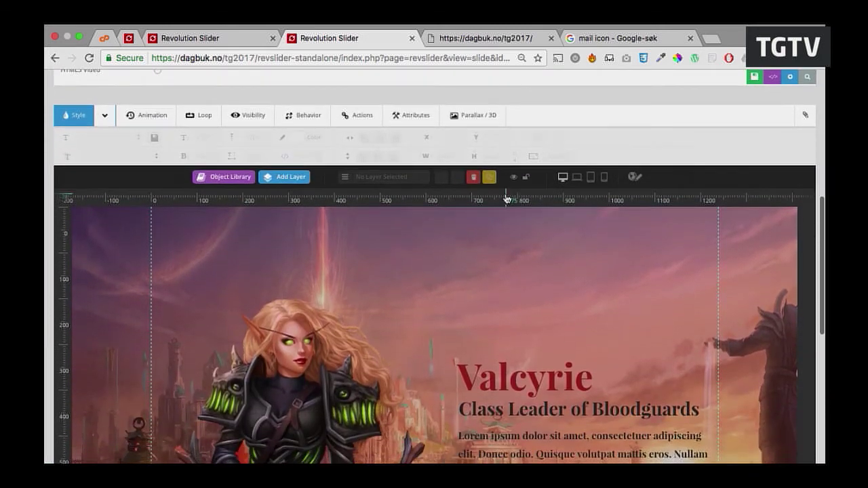
click(577, 178)
scroll(486, 277, down, 1)
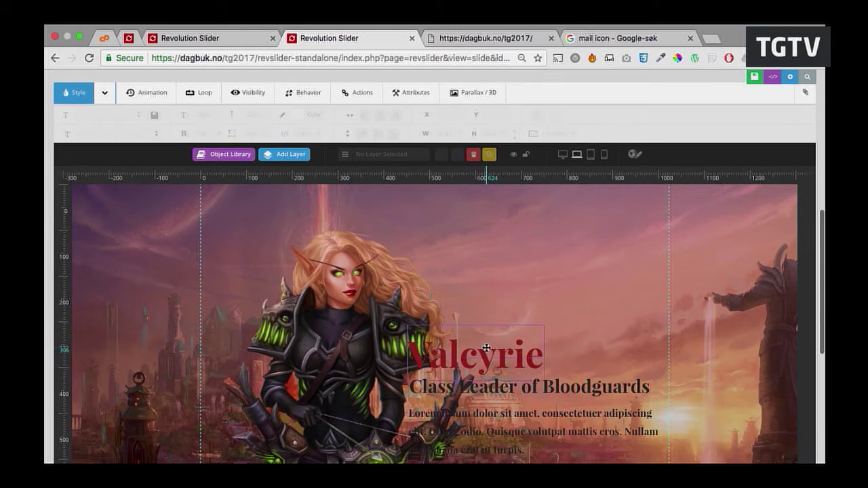
scroll(486, 339, down, 1)
scroll(486, 344, down, 2)
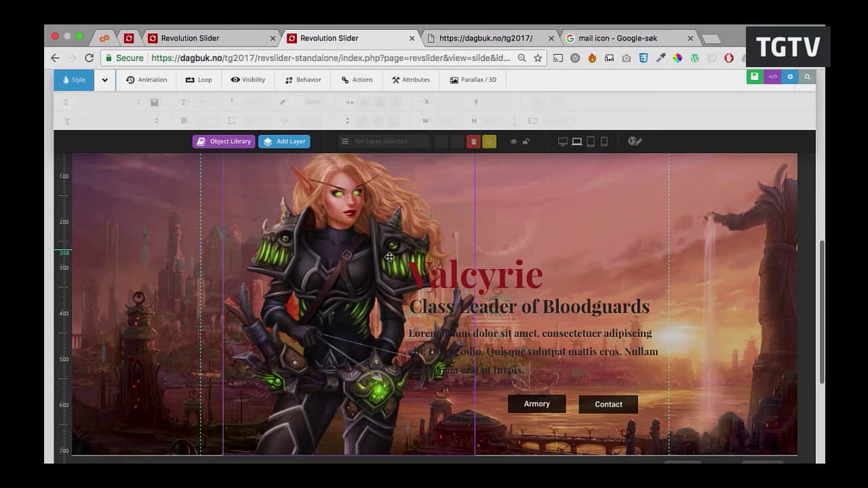
drag(370, 262, 294, 263)
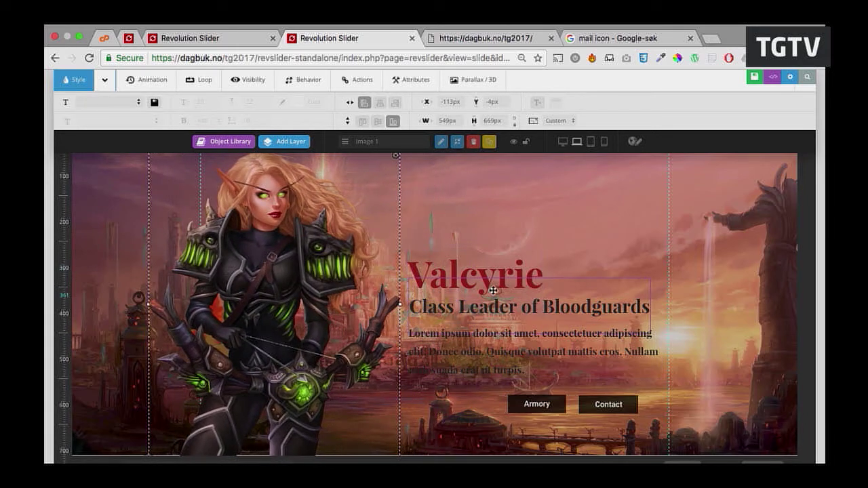
- Shift the Notebook title, subtitle and paragraph up and slightly right, and place the Armory and Contact buttons side by side beneath them
drag(450, 279, 458, 235)
drag(496, 310, 502, 302)
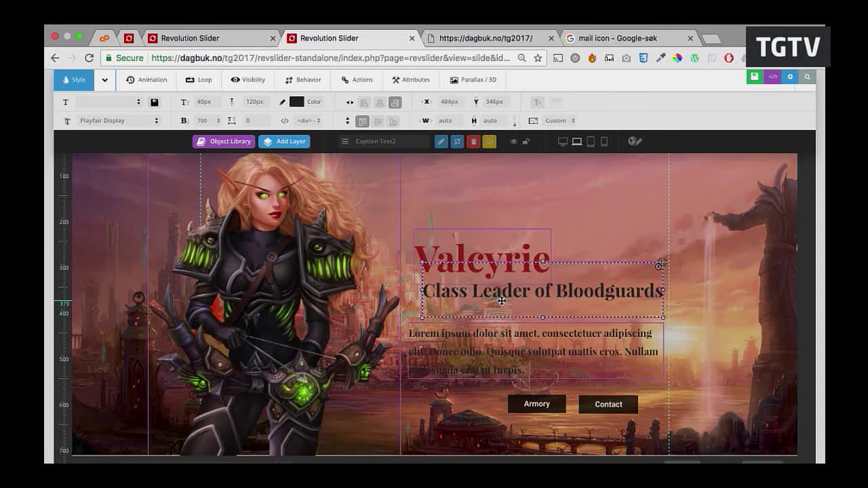
drag(468, 365, 480, 345)
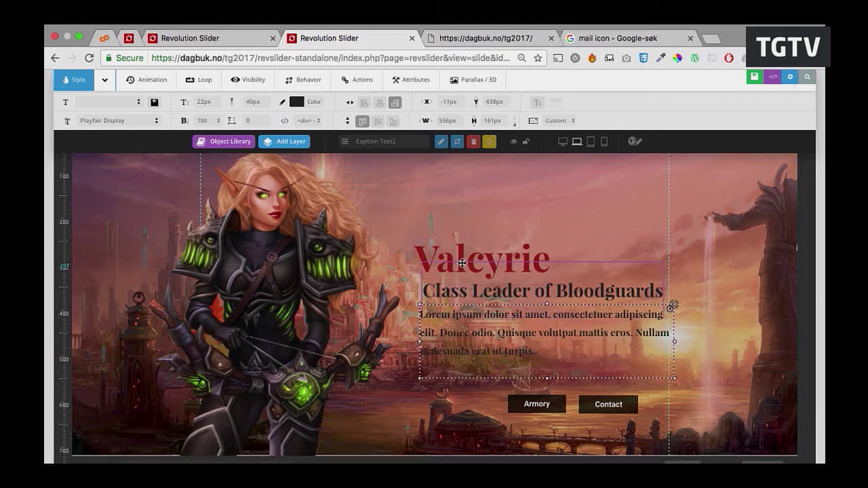
drag(452, 249, 456, 250)
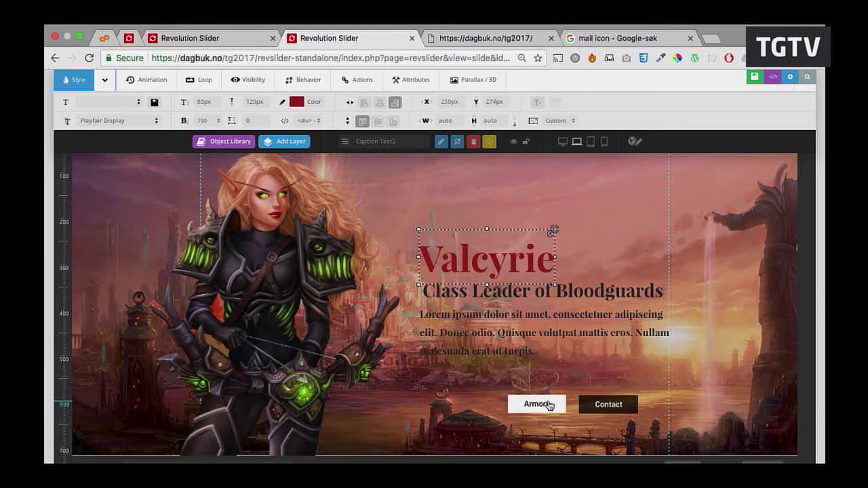
drag(548, 405, 456, 379)
drag(604, 406, 512, 384)
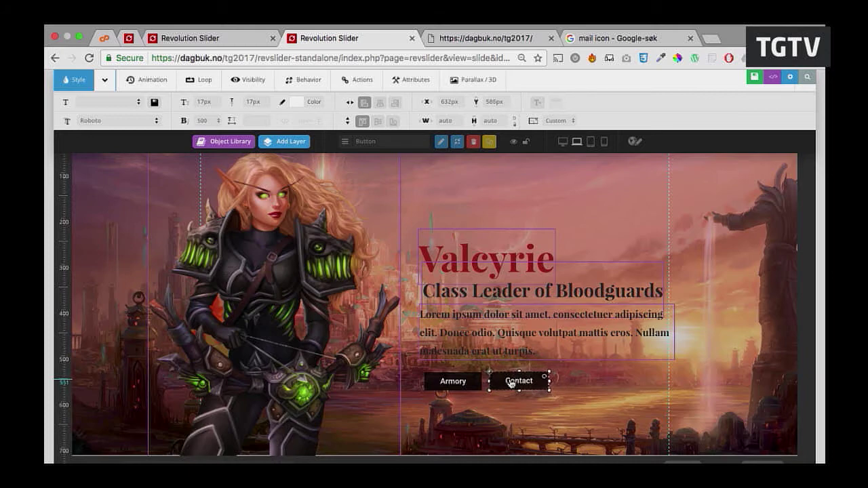
- Switch to the Mobile layout, move the character image left outside the grid, and raise the Valcyrie title and its subtitle
click(603, 144)
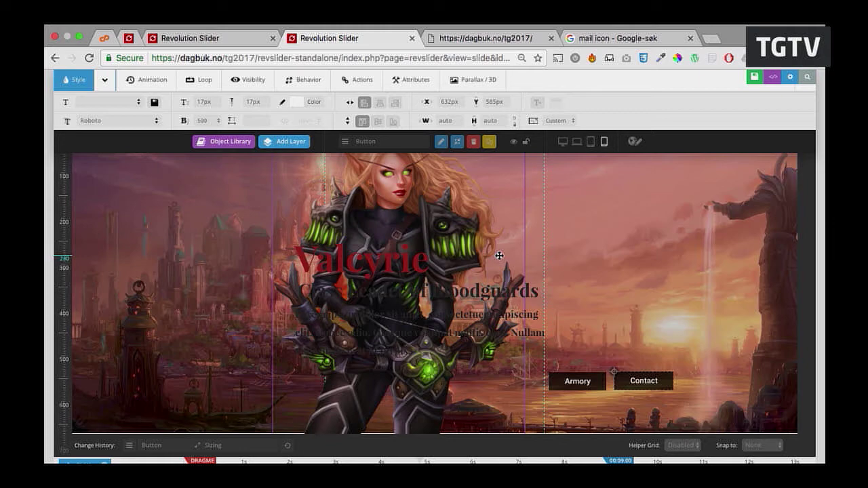
drag(444, 211, 310, 218)
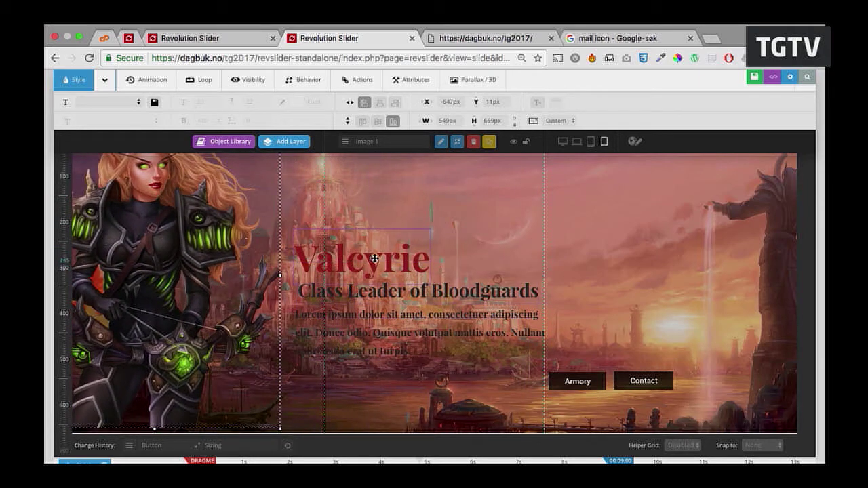
drag(372, 259, 427, 231)
drag(423, 283, 423, 254)
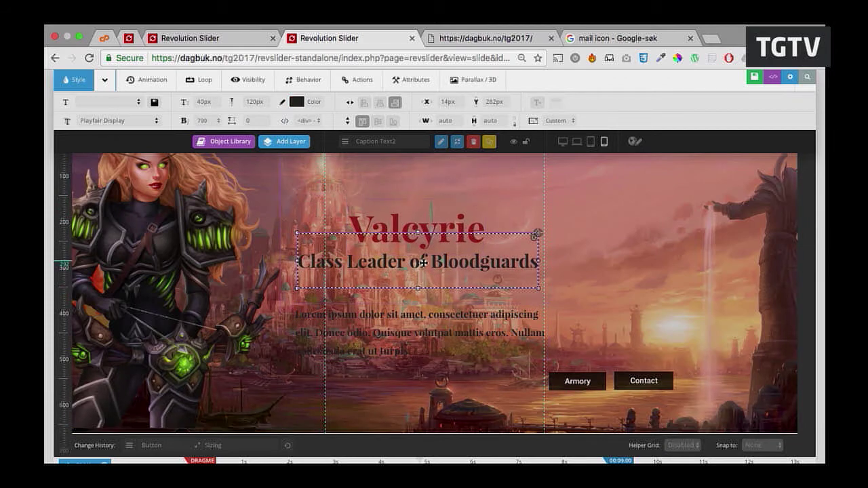
- Move the Mobile paragraph up under the subtitle, set its font size to 17px and narrow it to about 432 px
drag(415, 336, 410, 310)
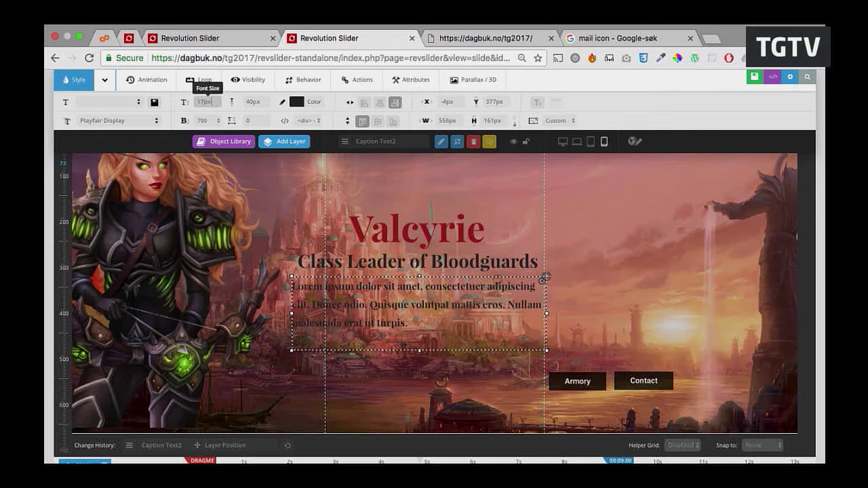
key(Return)
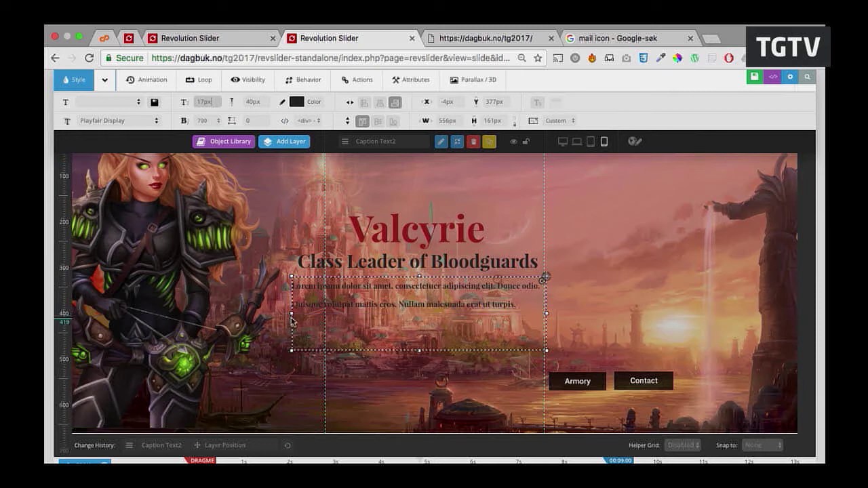
drag(292, 319, 335, 316)
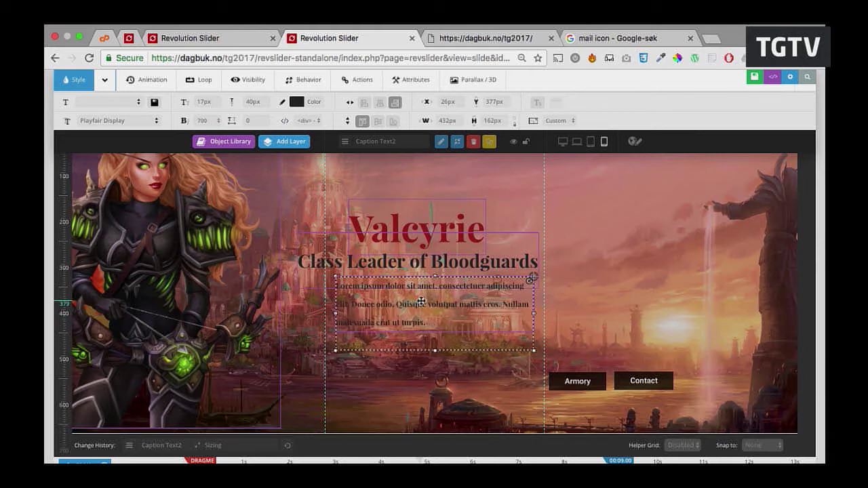
- Set the Mobile subtitle's font size to 25px and align it with the paragraph's left edge, just above the text
click(403, 264)
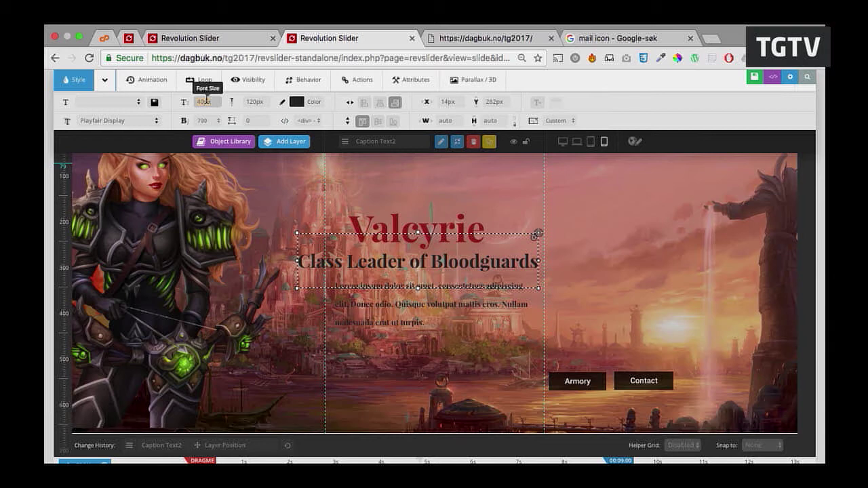
click(204, 102)
text(25)
key(Return)
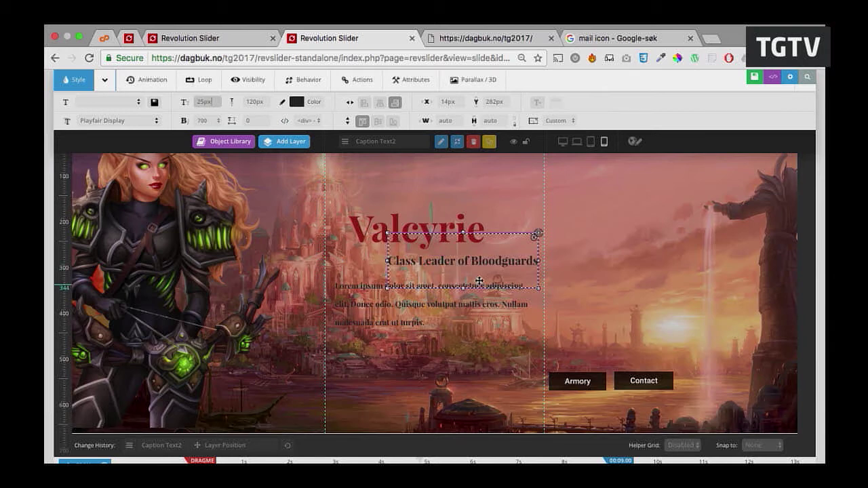
drag(461, 261, 421, 271)
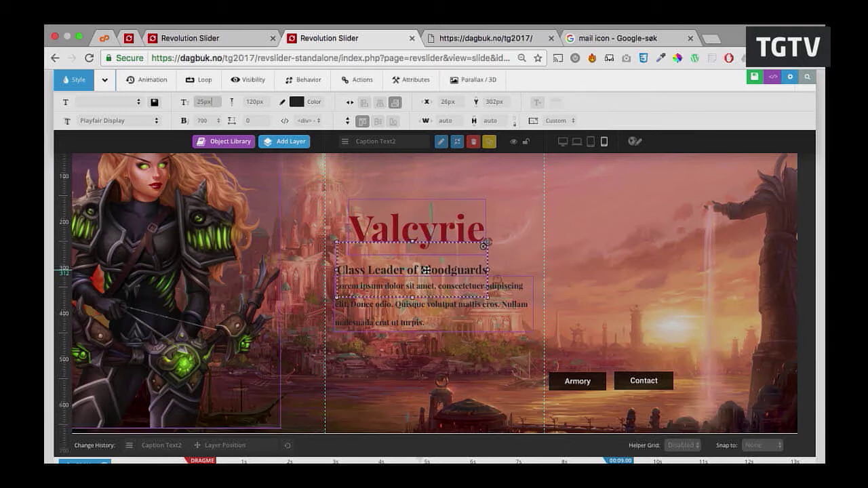
- Set the Mobile Valcyrie title's font size to 60px and move it just above the subtitle at about X 20, Y 244 px
click(426, 232)
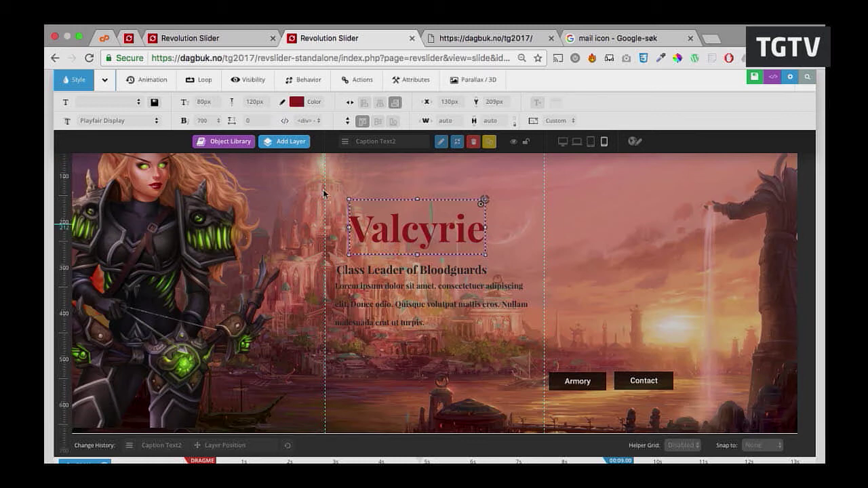
click(191, 103)
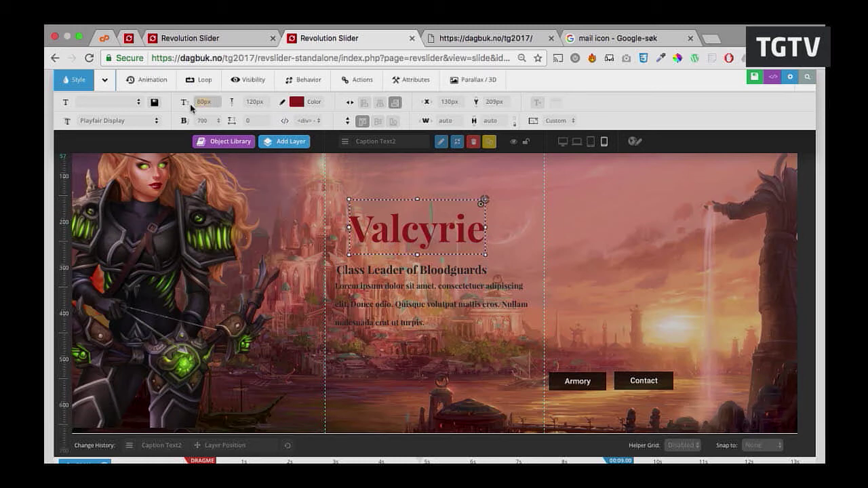
text(60)
key(Return)
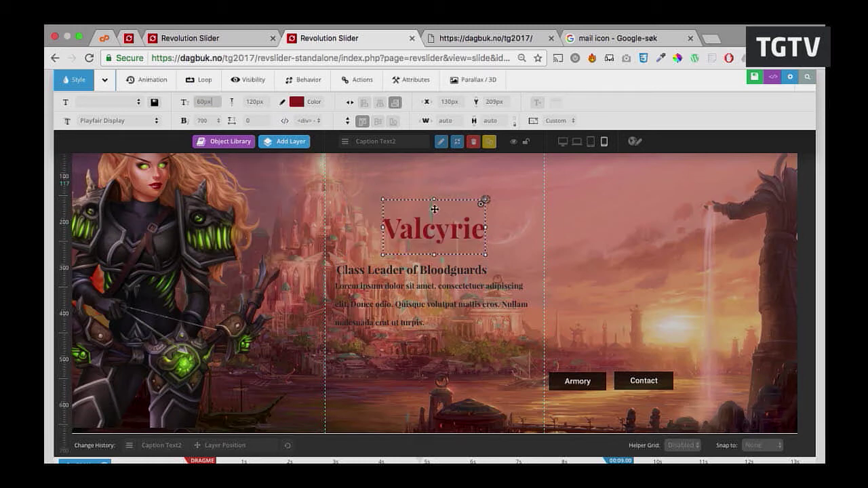
drag(433, 210, 362, 270)
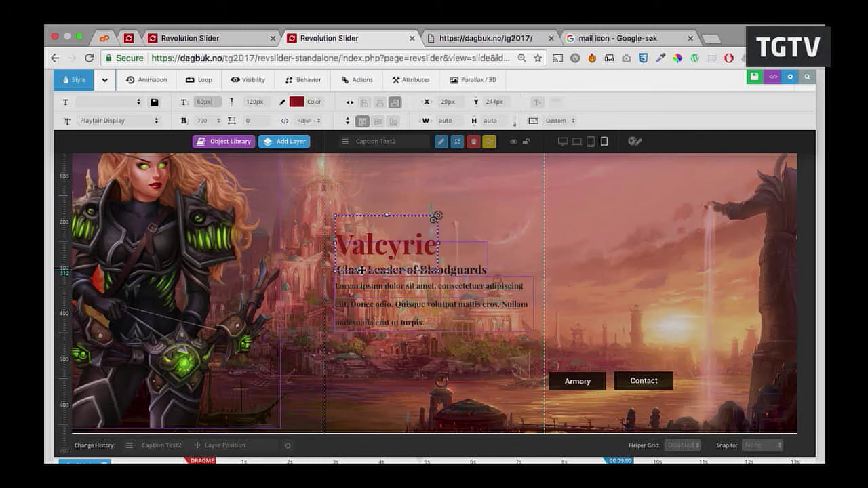
- Place the Armory and Contact buttons side by side below the Mobile paragraph and save the slide
drag(580, 390, 371, 366)
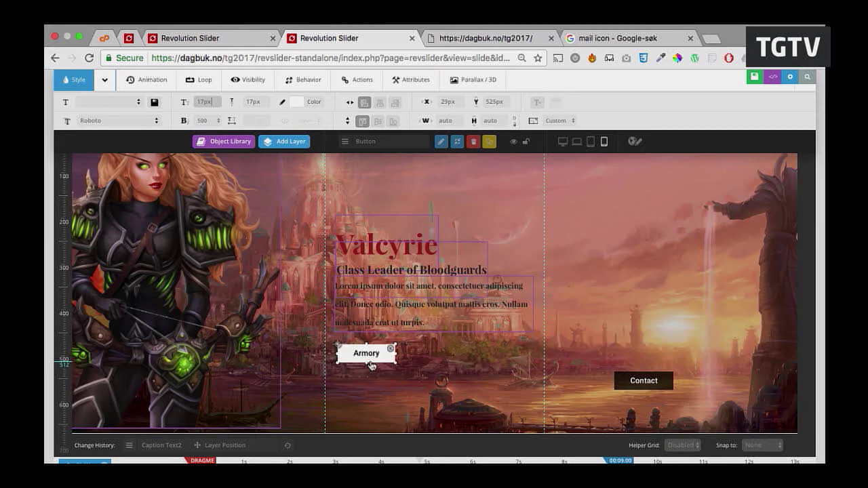
drag(662, 385, 456, 365)
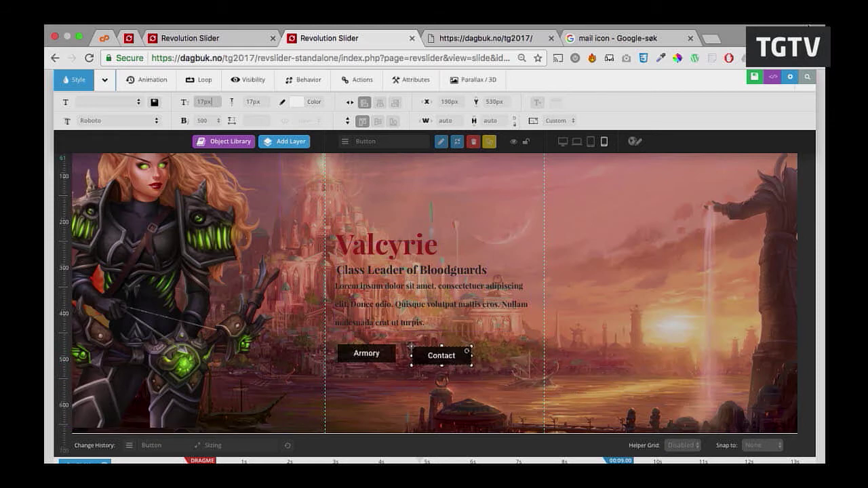
click(757, 75)
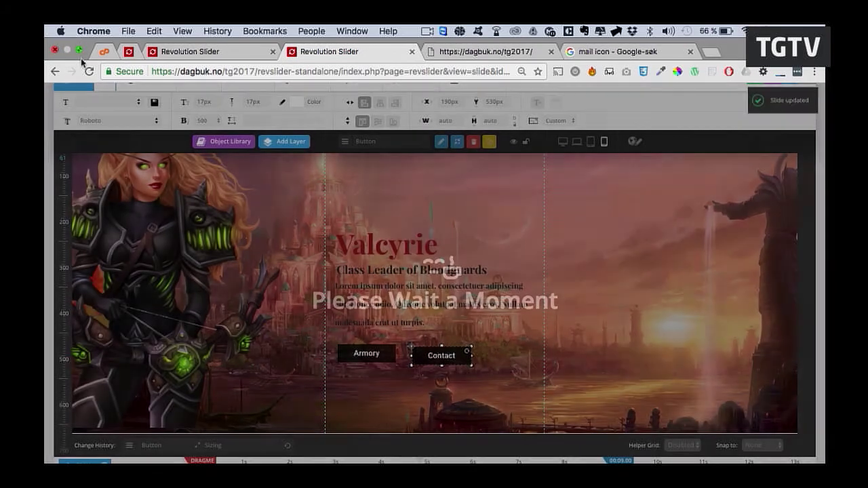
- Check the live tg2017 page at phone width by taking the browser out of full screen, narrowing the window and reloading
key(ctrl+Tab)
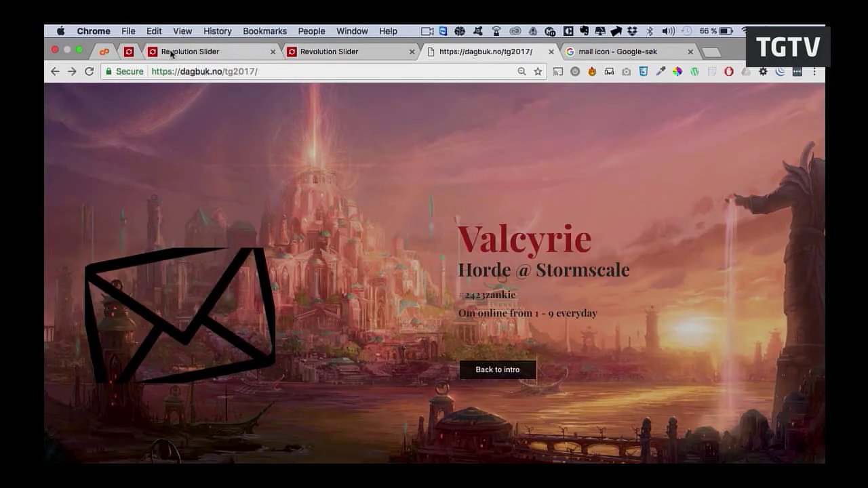
click(80, 50)
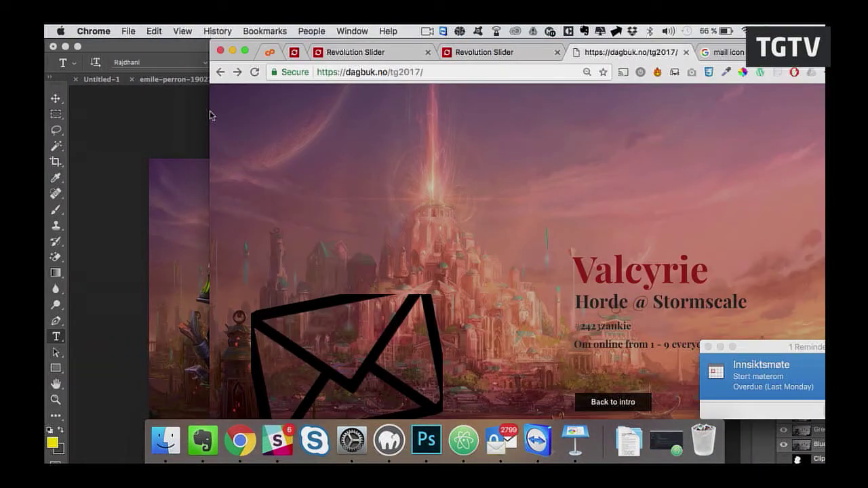
drag(210, 115, 482, 129)
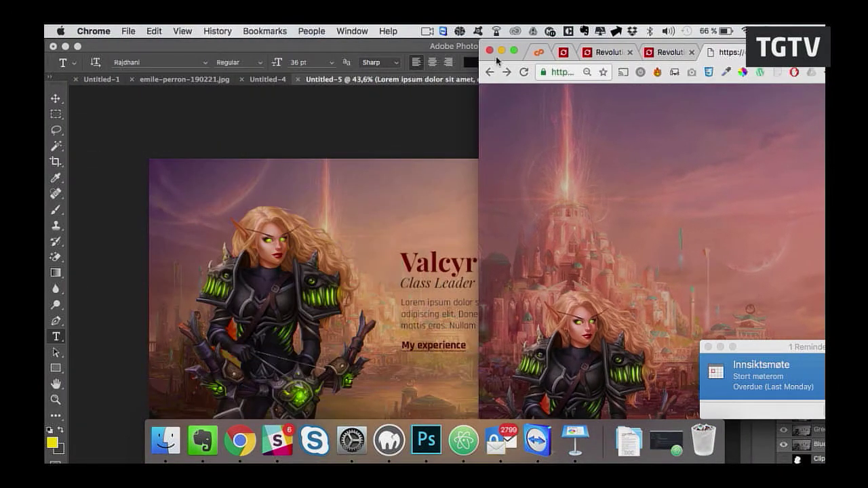
click(514, 50)
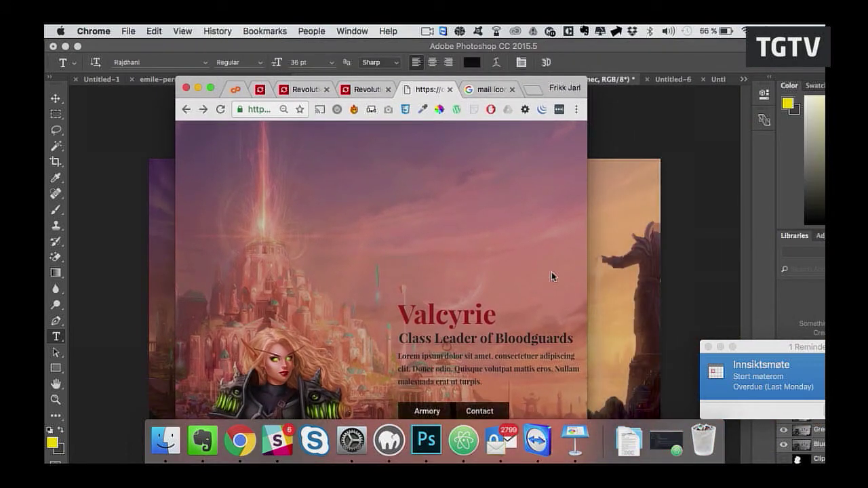
drag(589, 271, 305, 275)
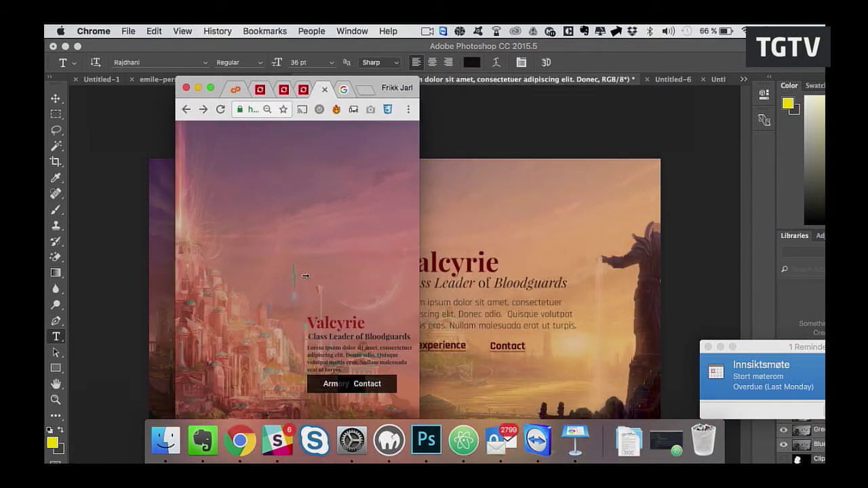
key(super+r)
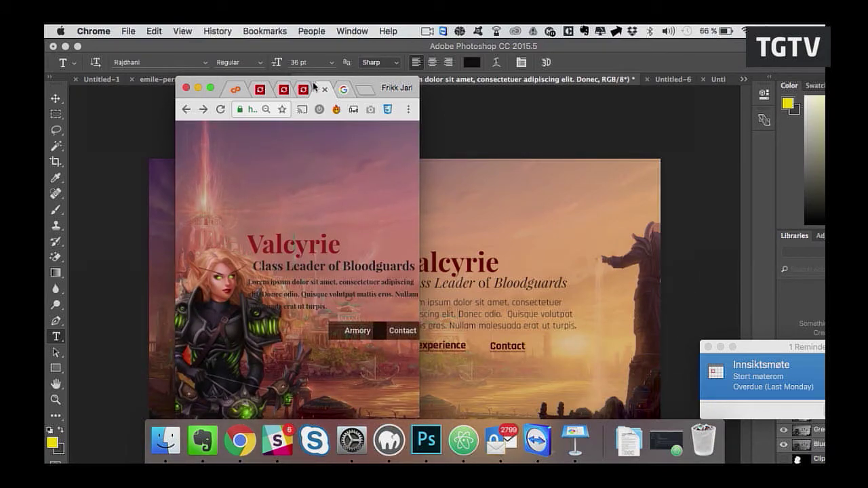
drag(315, 87, 418, 56)
- Put the browser back in full screen and preview the live tg2017 page in an enlarged developer-tools device emulation
click(314, 60)
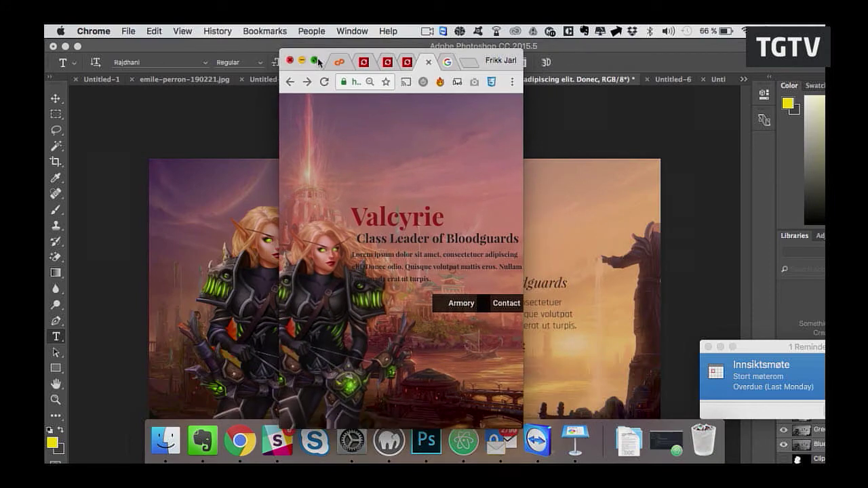
right_click(243, 336)
click(305, 441)
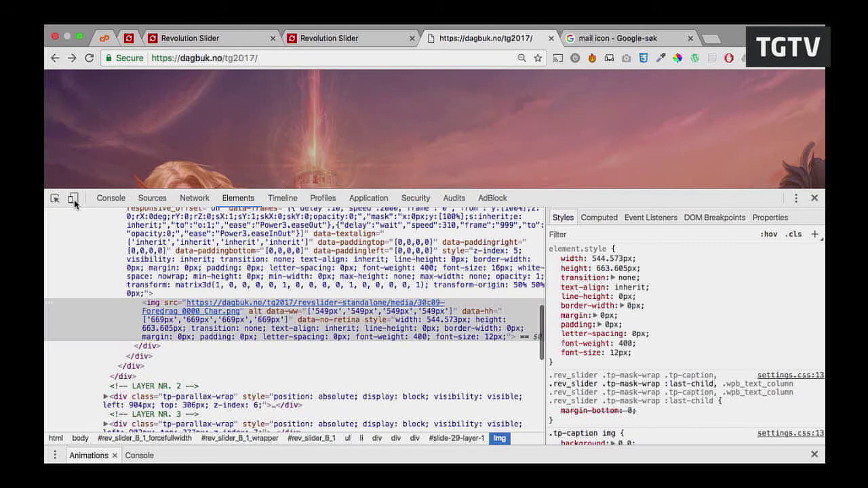
click(72, 198)
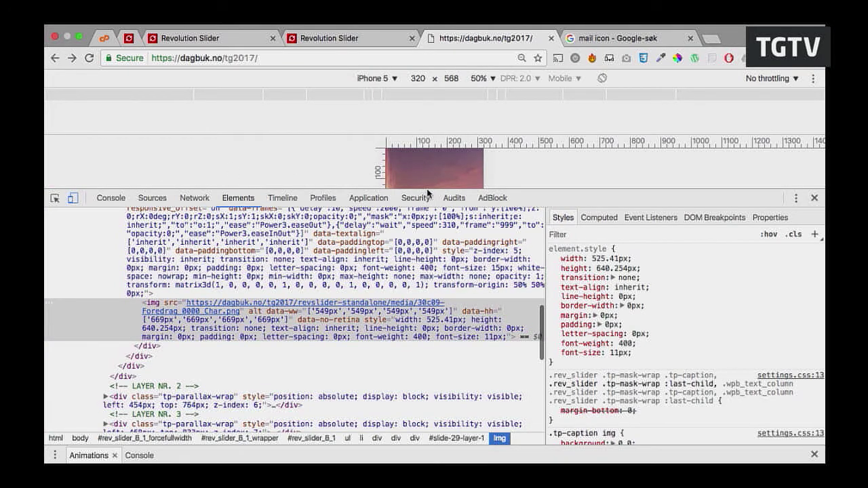
drag(415, 190, 419, 363)
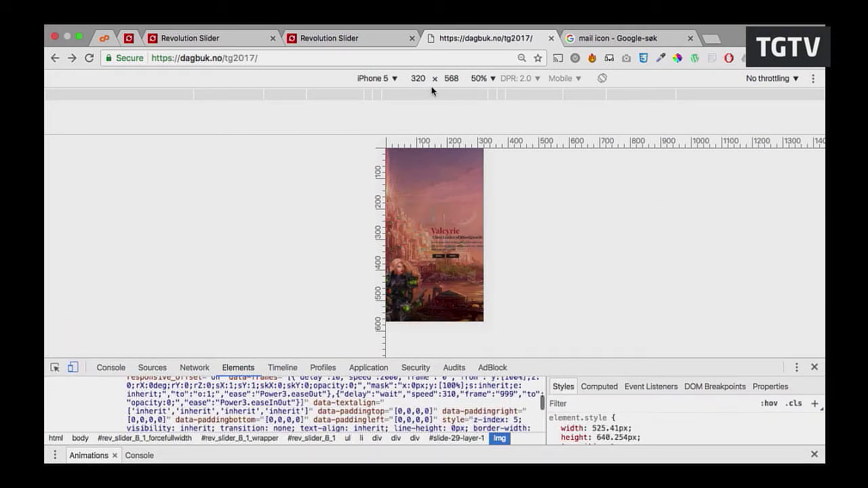
- Emulate an iPhone 6 for the live page and set the preview zoom to 100%
click(396, 79)
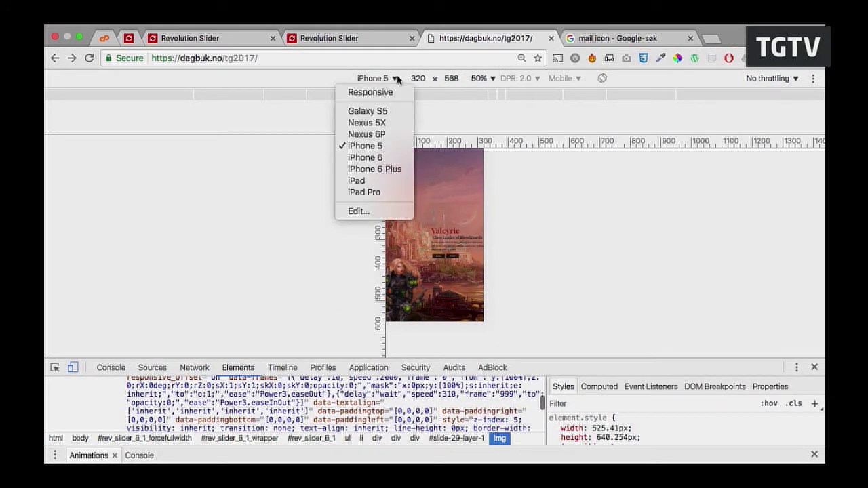
click(379, 159)
click(478, 80)
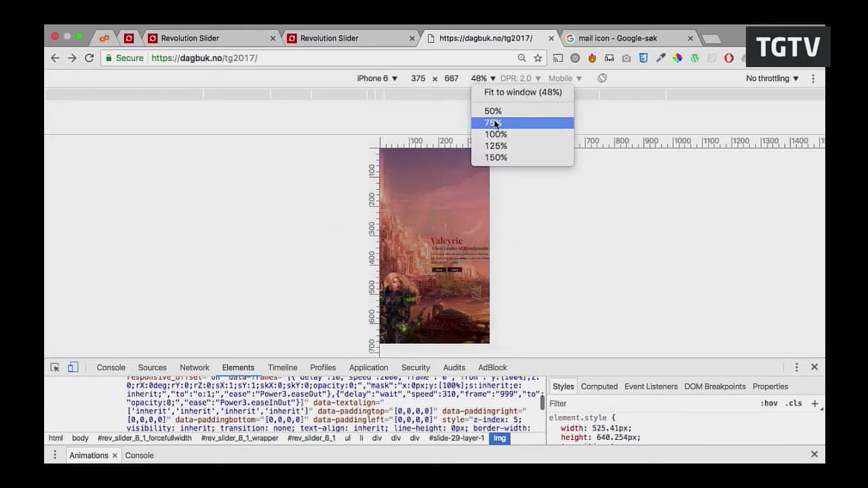
click(497, 137)
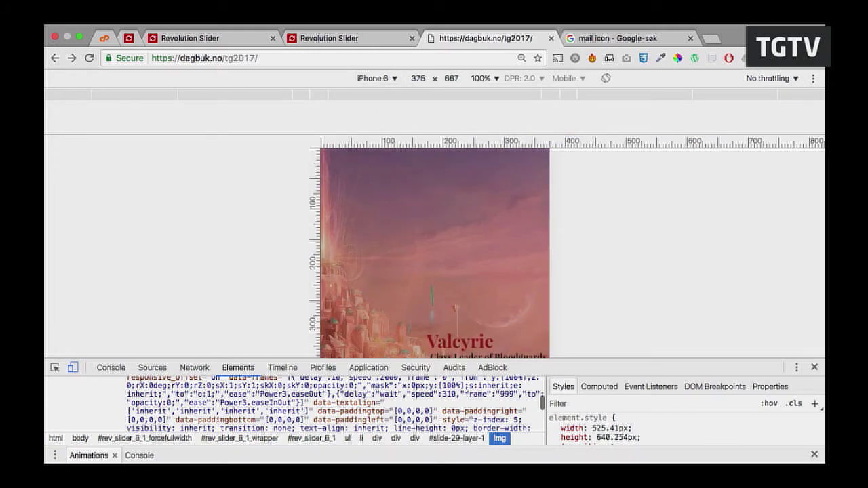
- Save the slide in the editor, and reload the live page in a reopened iPhone 6 preview
key(ctrl+shift+Tab)
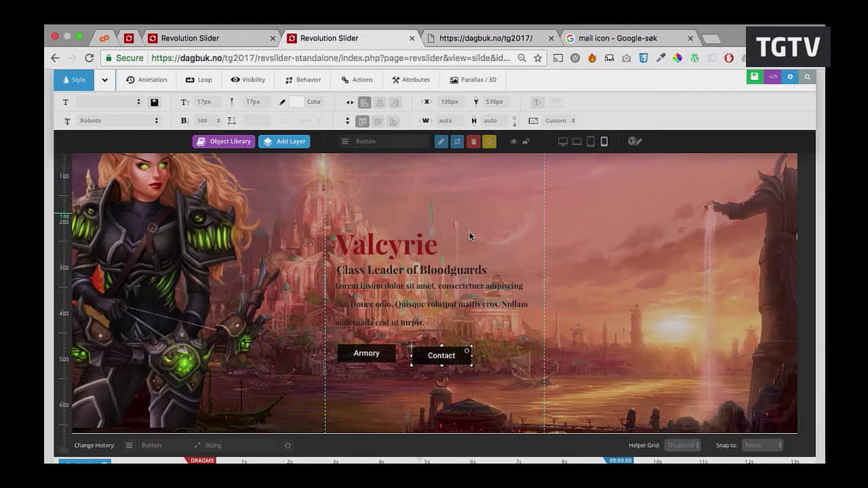
click(746, 76)
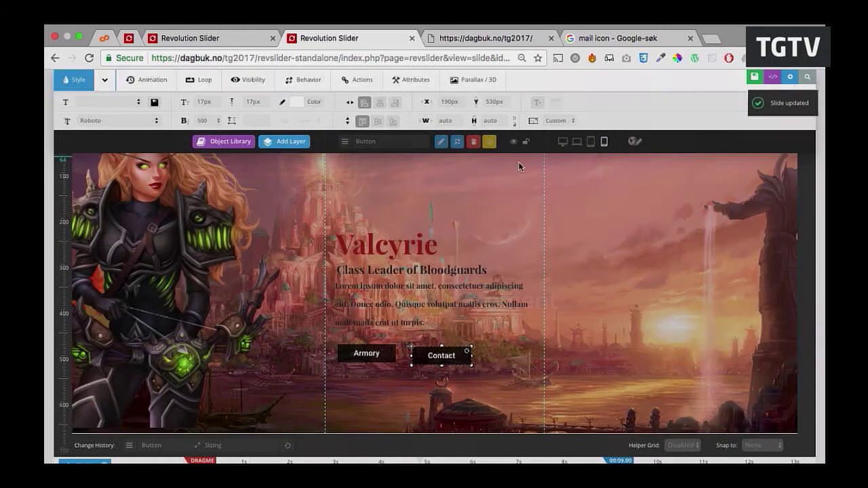
key(ctrl+Tab)
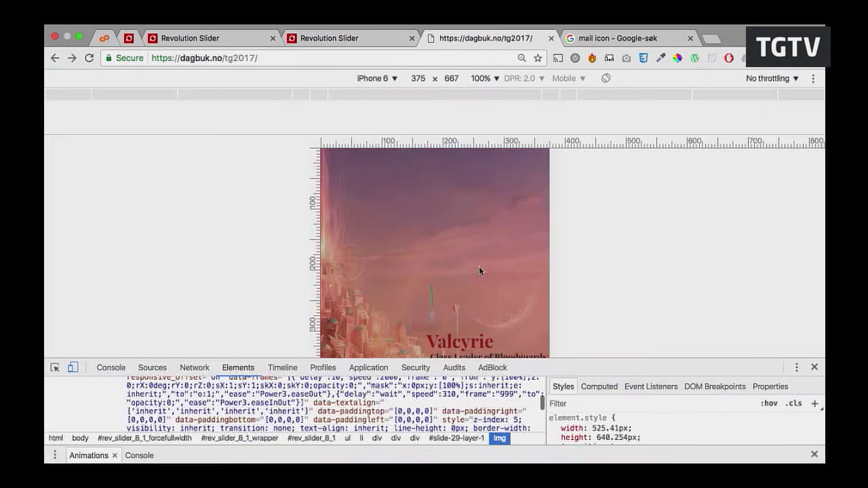
click(814, 368)
right_click(236, 401)
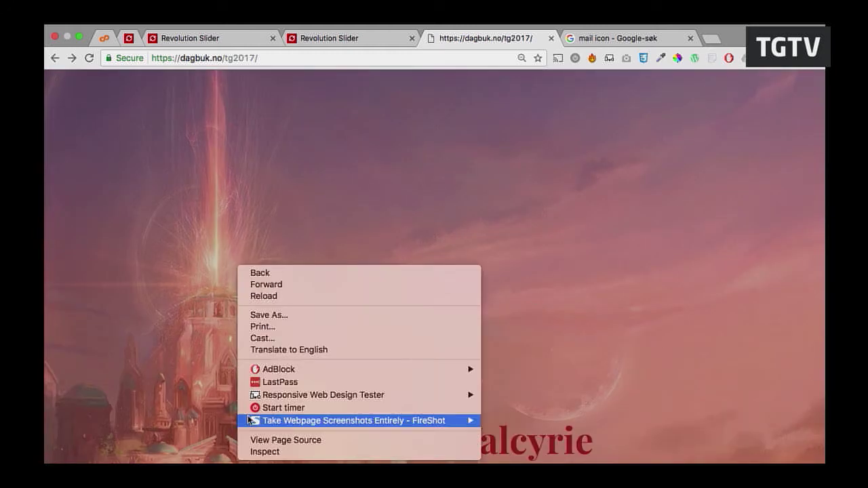
click(265, 451)
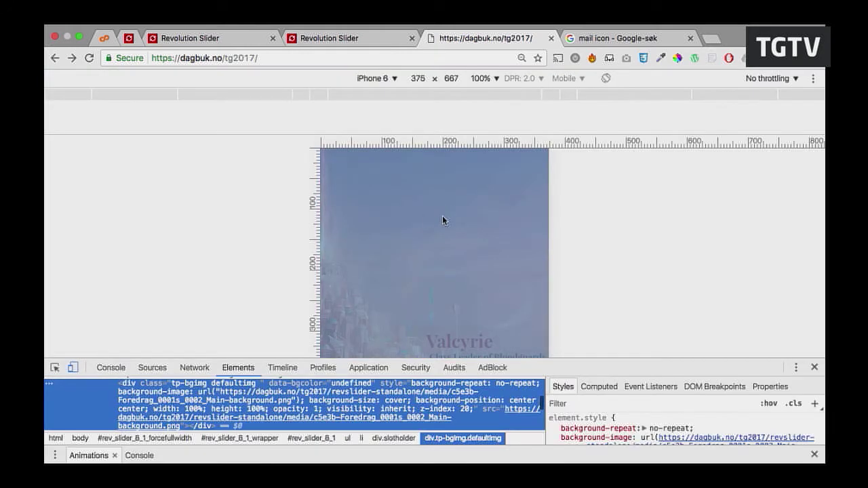
key(super+r)
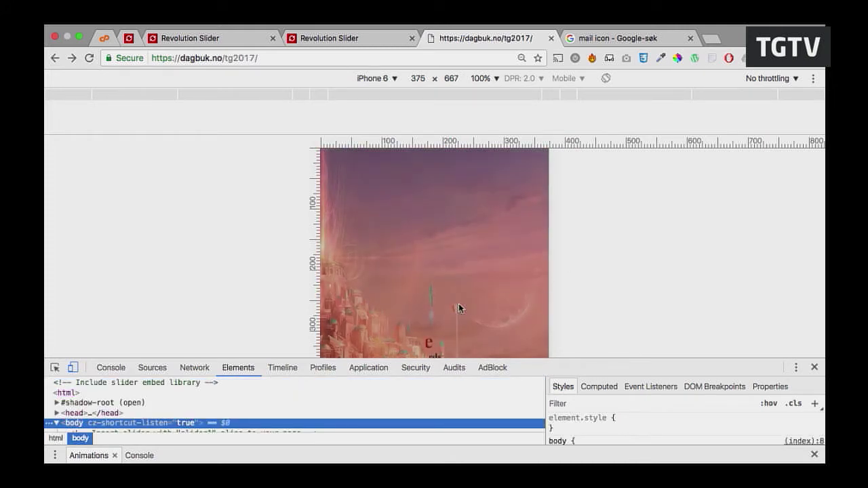
- Reopen the developer tools on the live page and set the iPhone 6 preview zoom to 50%
click(814, 368)
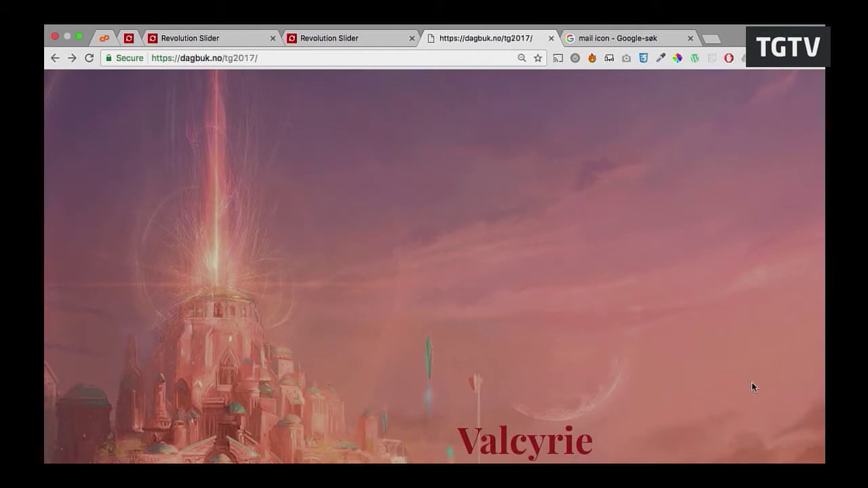
right_click(455, 290)
click(483, 452)
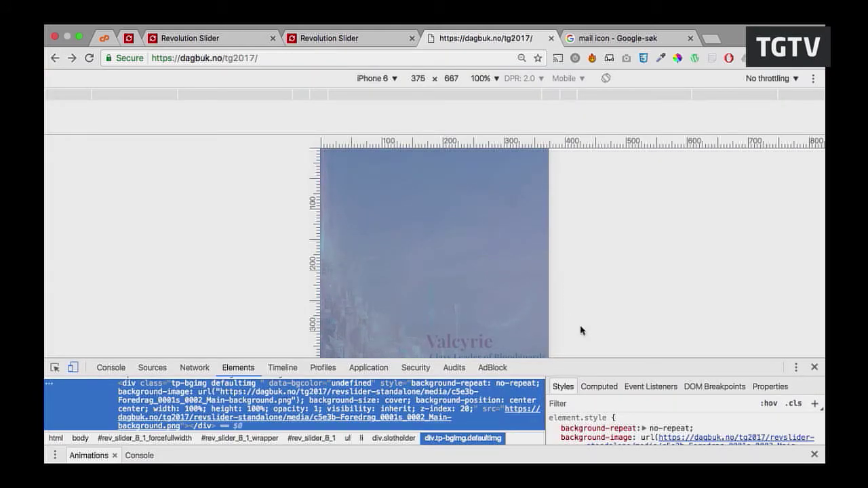
click(485, 78)
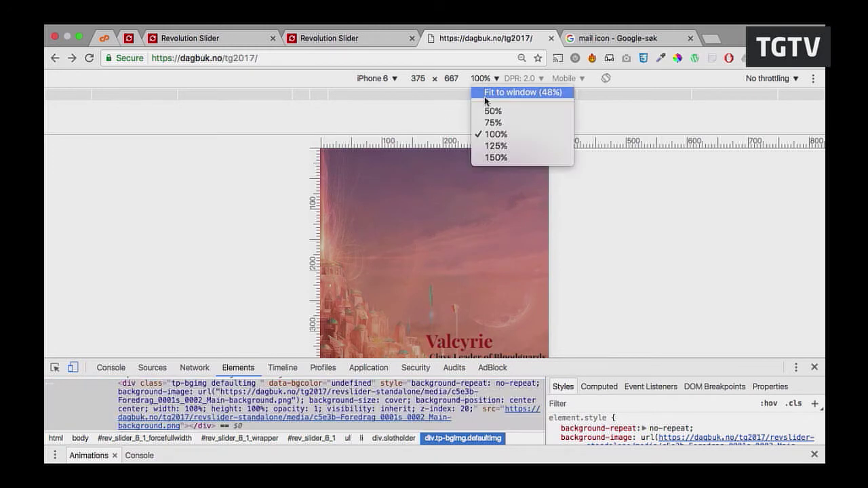
click(499, 113)
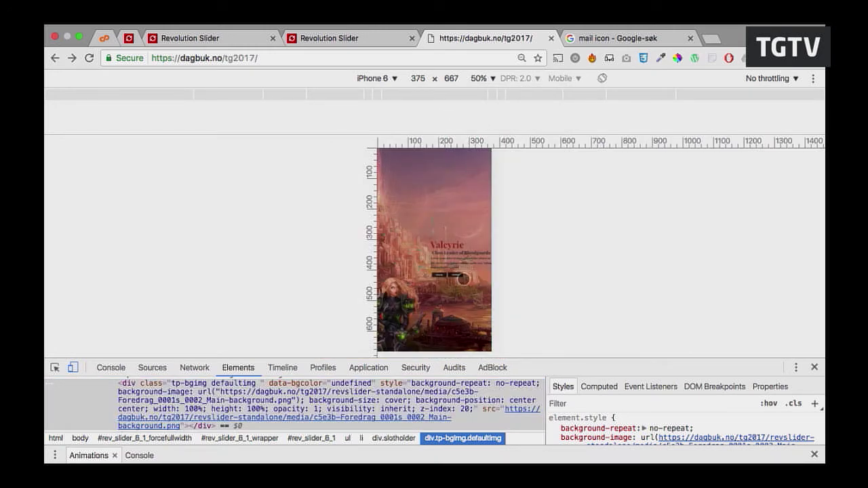
- Return from the live page to the slider editor and open the tgtest slider settings at the device layer grid sizes
key(ctrl+shift+Tab)
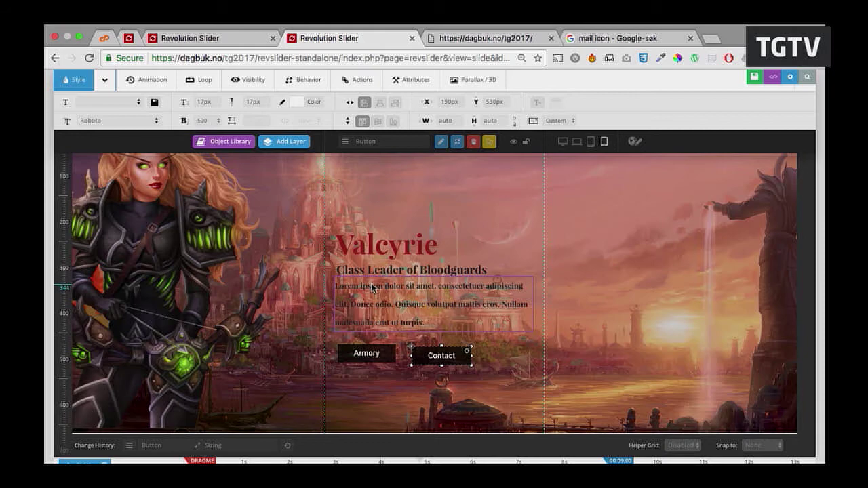
click(348, 285)
scroll(271, 204, up, 2)
scroll(233, 127, up, 10)
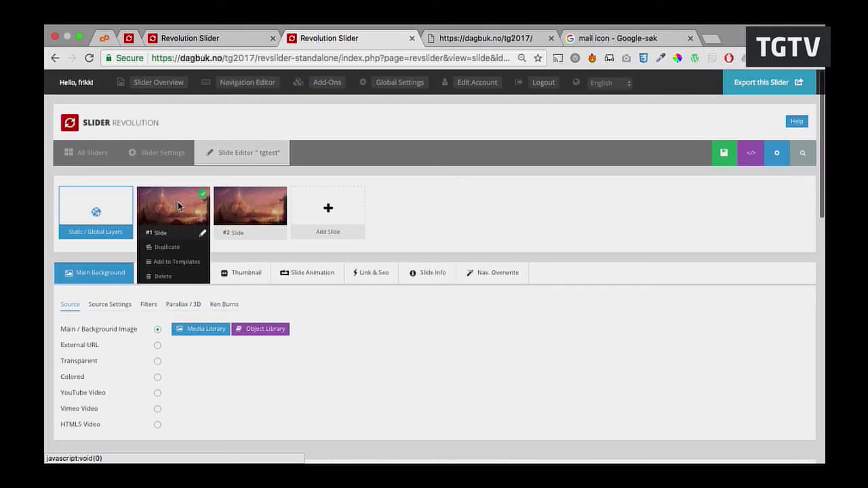
key(ctrl+Tab)
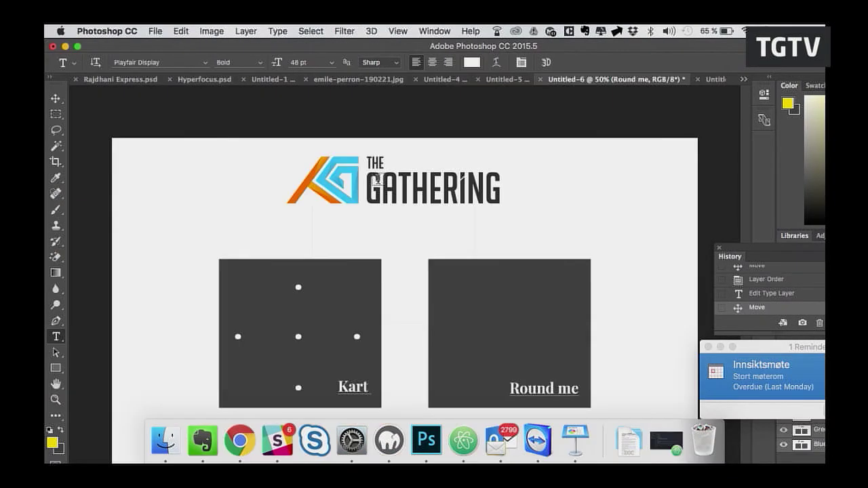
key(super+Tab)
click(148, 265)
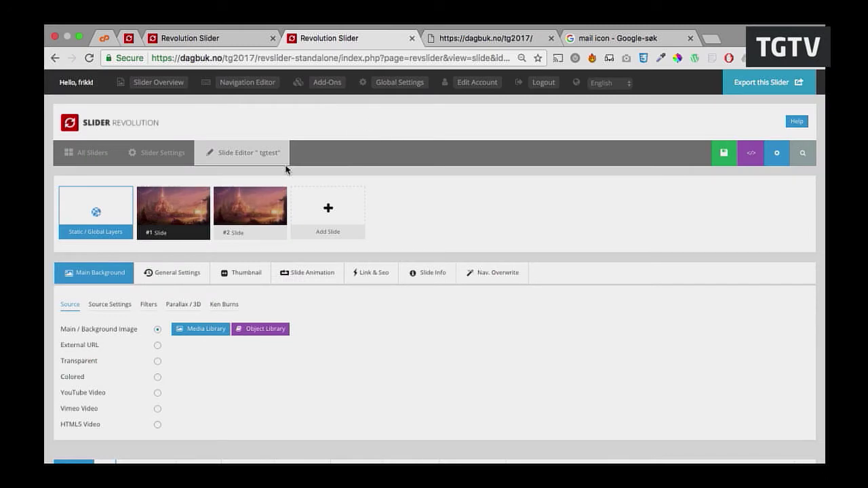
click(152, 156)
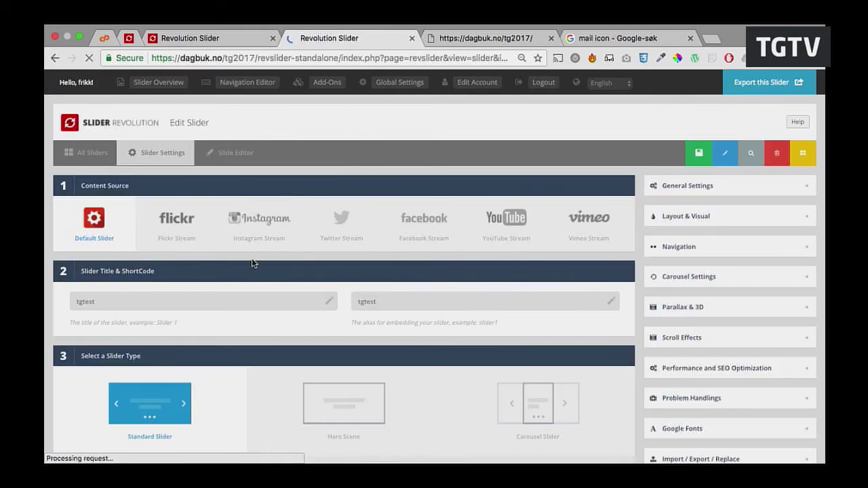
scroll(251, 261, down, 10)
scroll(252, 261, down, 3)
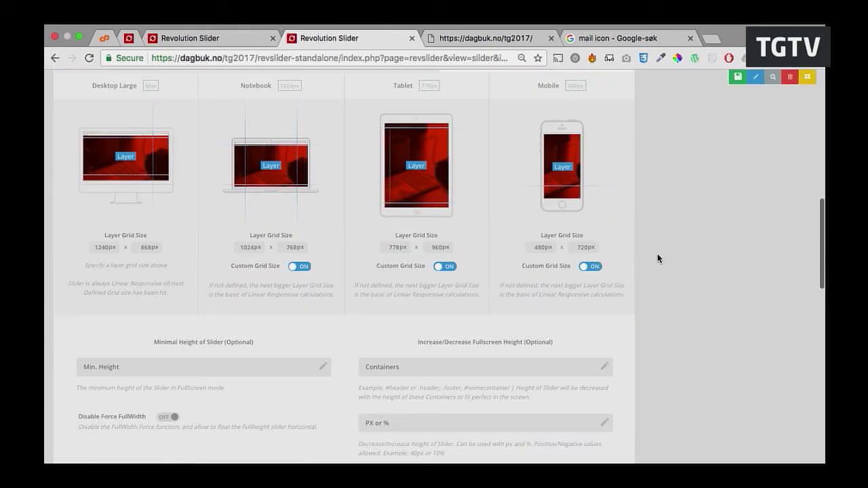
- Set the Mobile layer grid width to 600px and save the slider settings
click(533, 247)
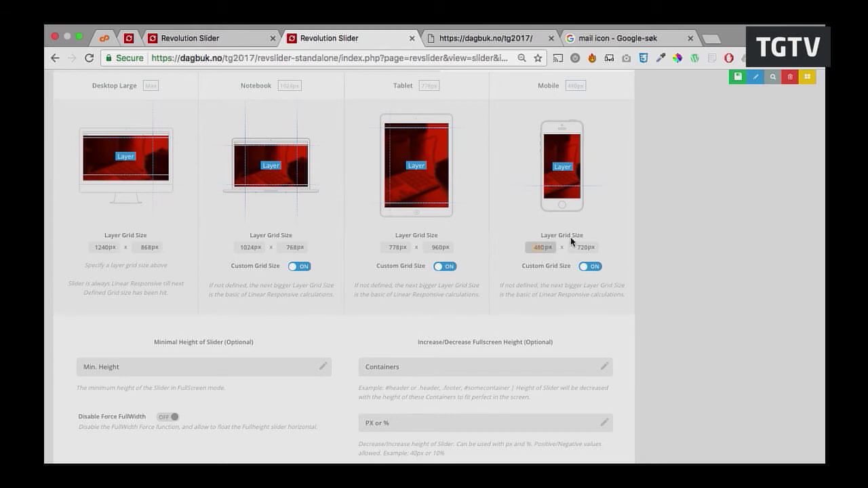
key(BackSpace)
text(600)
click(712, 81)
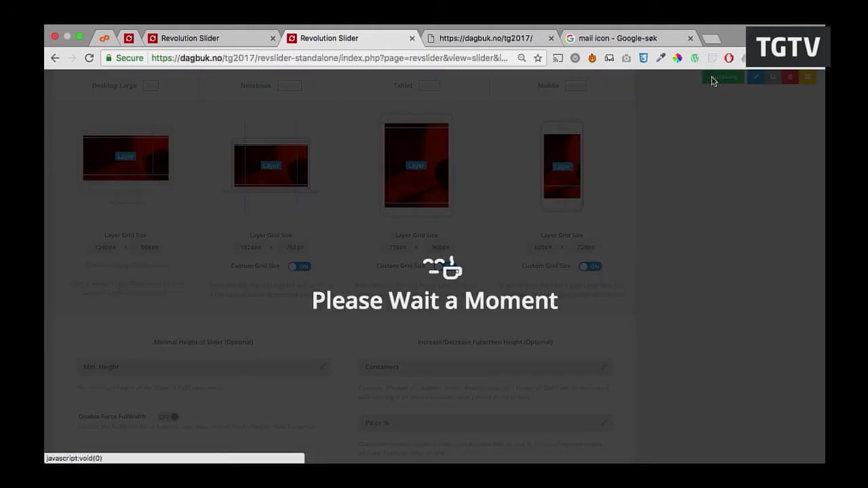
- Reload the live page in the iPhone 6 preview and reopen the tgtest slide editor
key(ctrl+Tab)
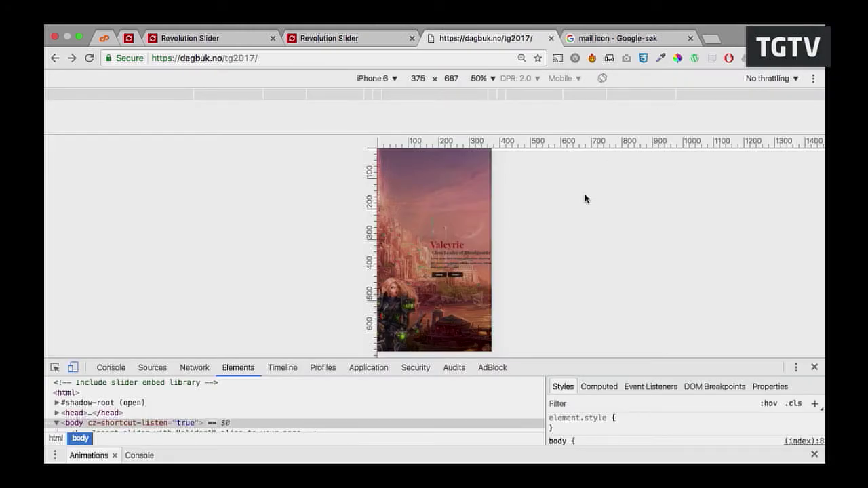
key(ctrl+r)
key(ctrl+shift+Tab)
scroll(643, 151, up, 10)
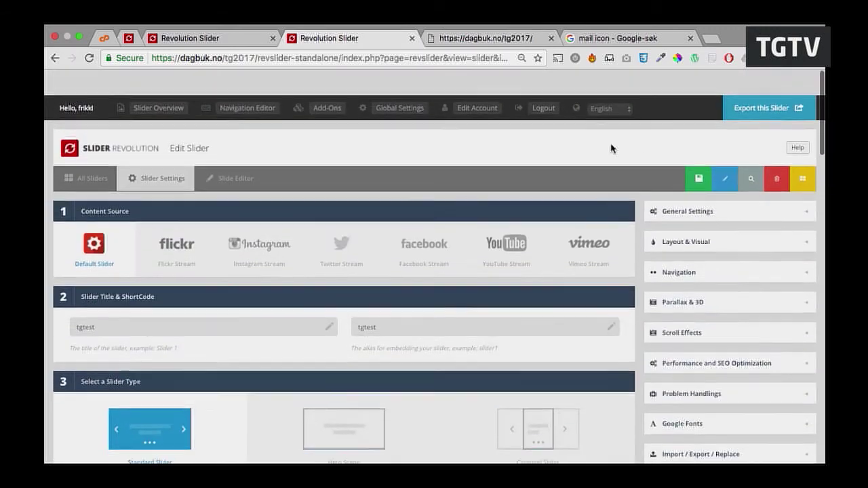
click(233, 145)
- Close the developer tools on the live page and return to the tgtest slide editor
key(ctrl+Tab)
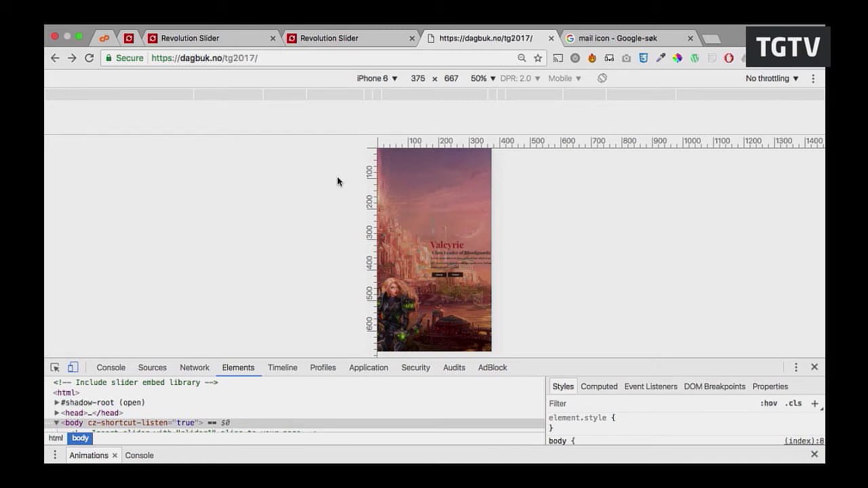
click(815, 367)
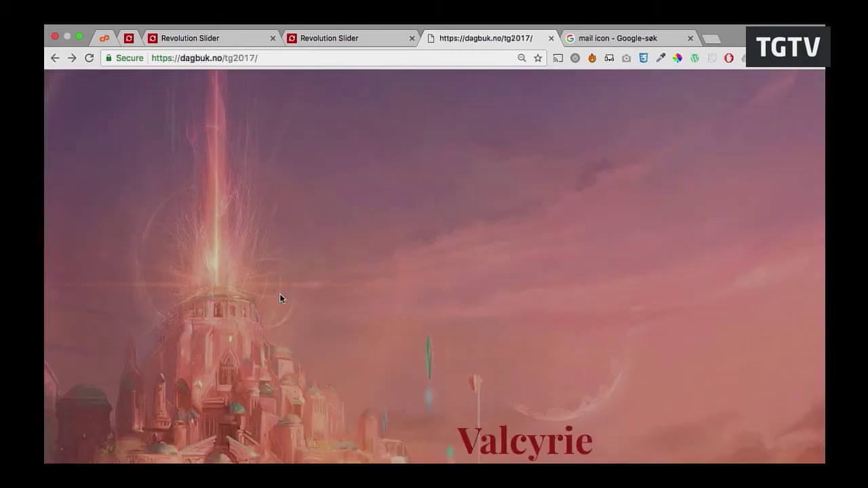
key(super+Tab)
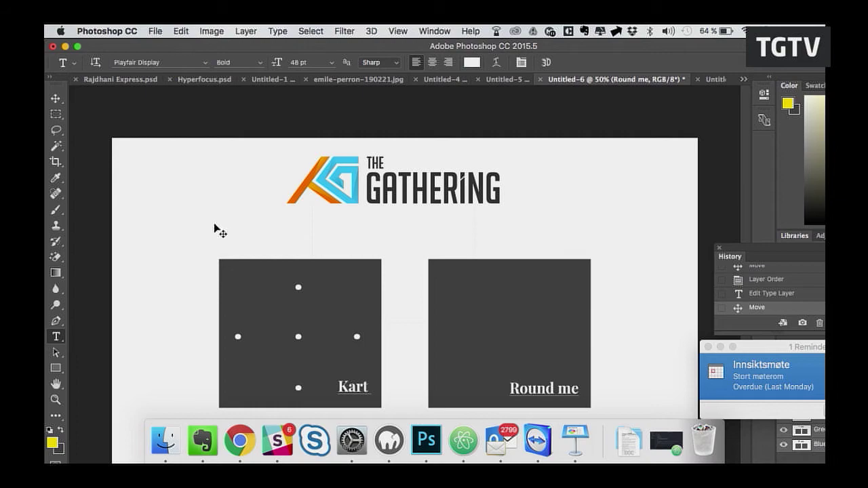
key(super+Tab)
key(Escape)
key(super+Tab)
key(ctrl+shift+Tab)
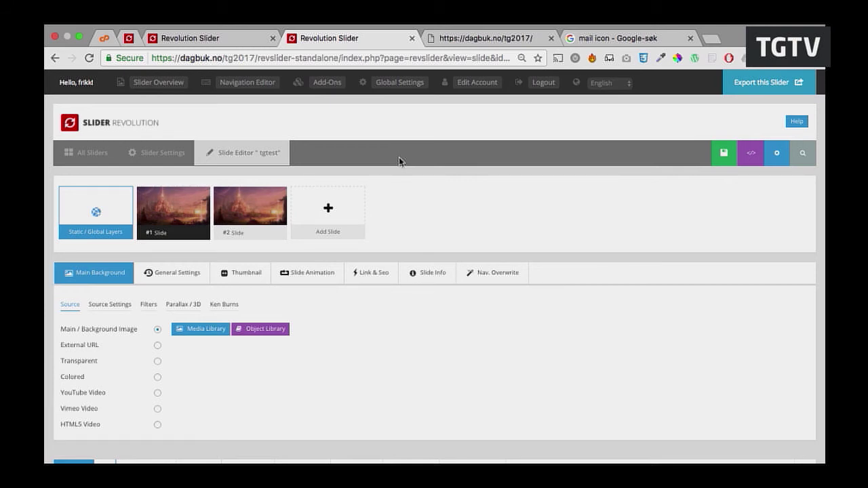
- Go to the overview of all sliders and open the settings of the tgtest slider from there
click(102, 157)
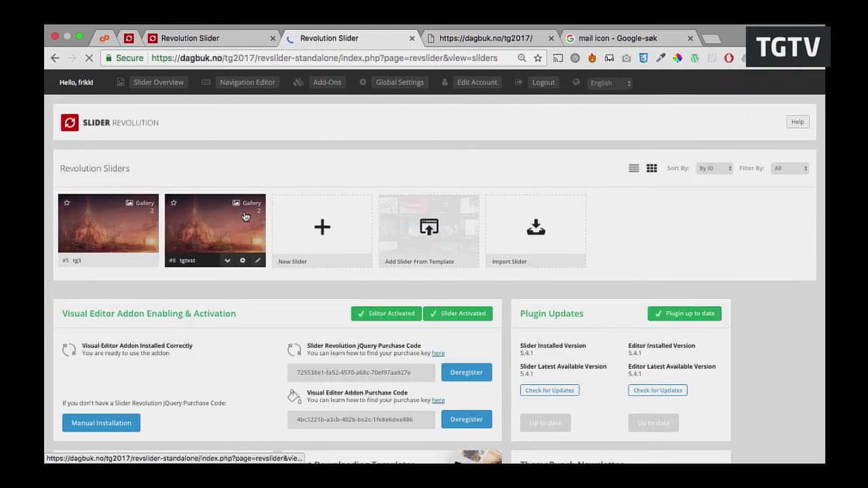
scroll(184, 152, down, 2)
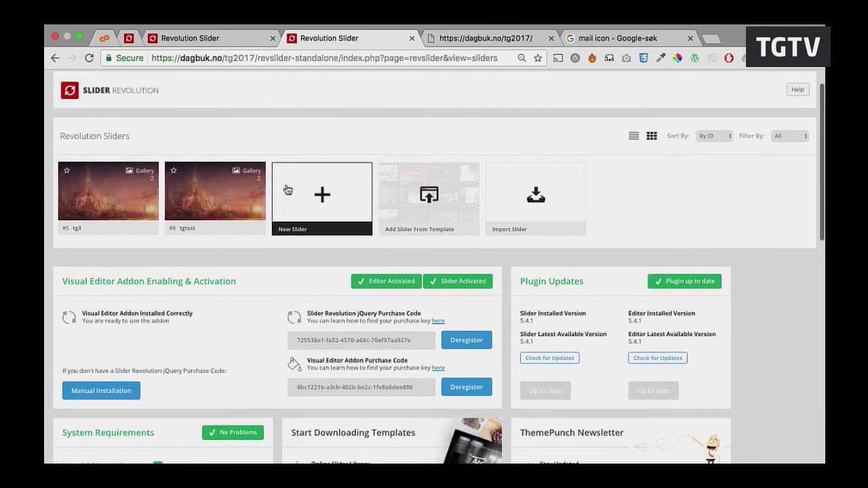
mouse_move(204, 209)
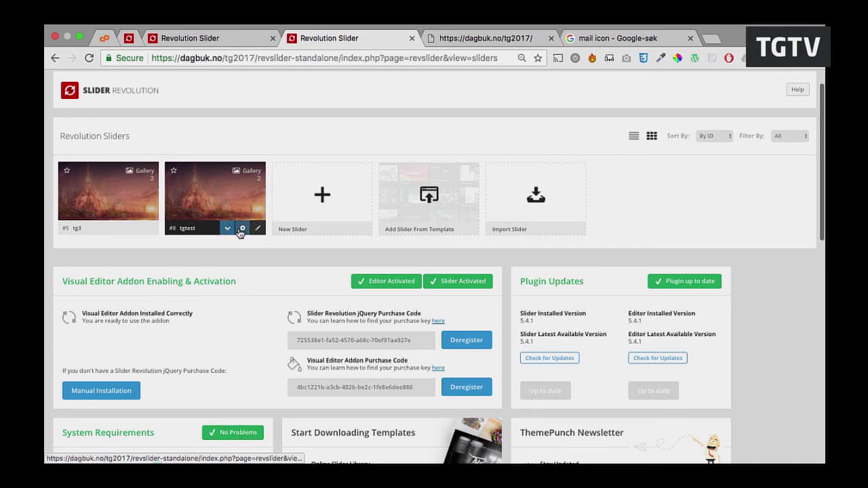
click(240, 229)
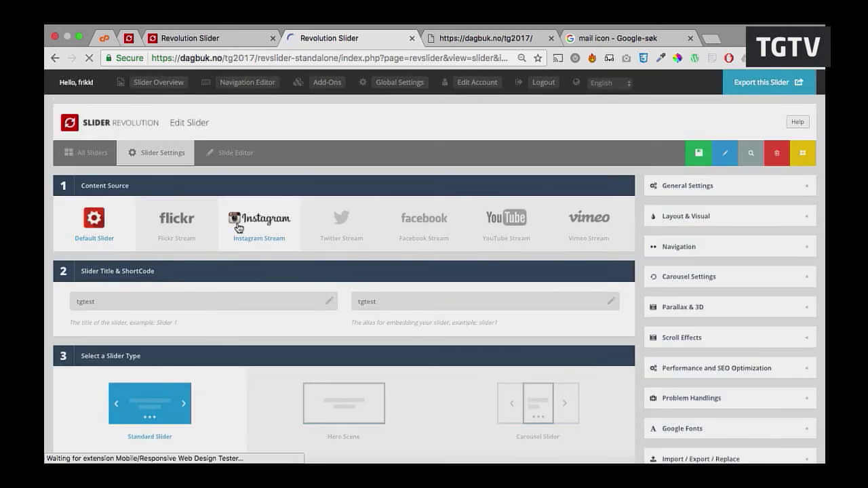
- Select YouTube Stream as the slider's content source and look through its Source options without changing the choice
click(498, 228)
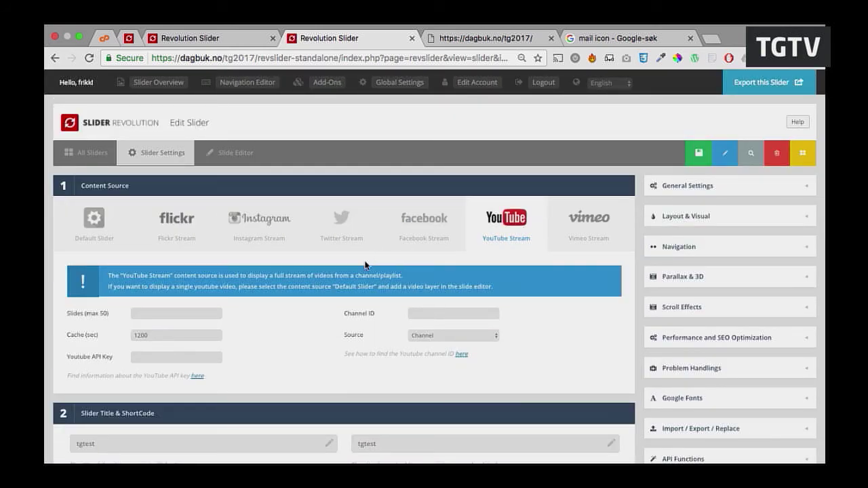
scroll(363, 268, down, 2)
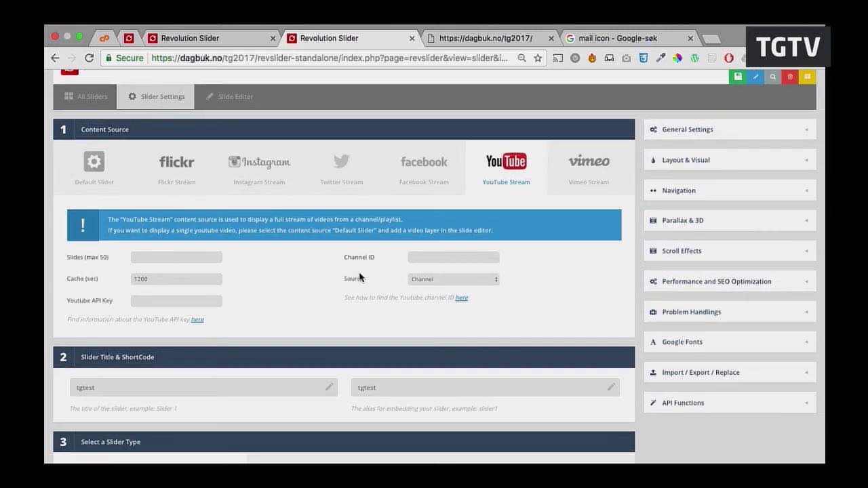
click(434, 279)
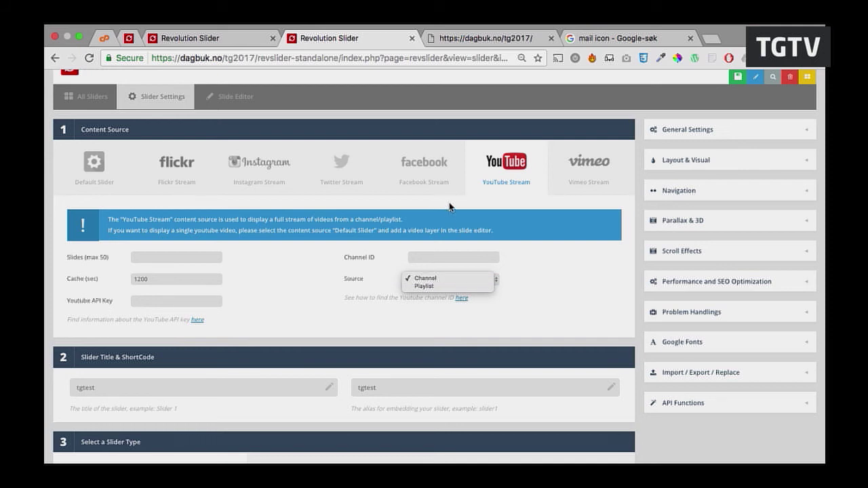
click(357, 200)
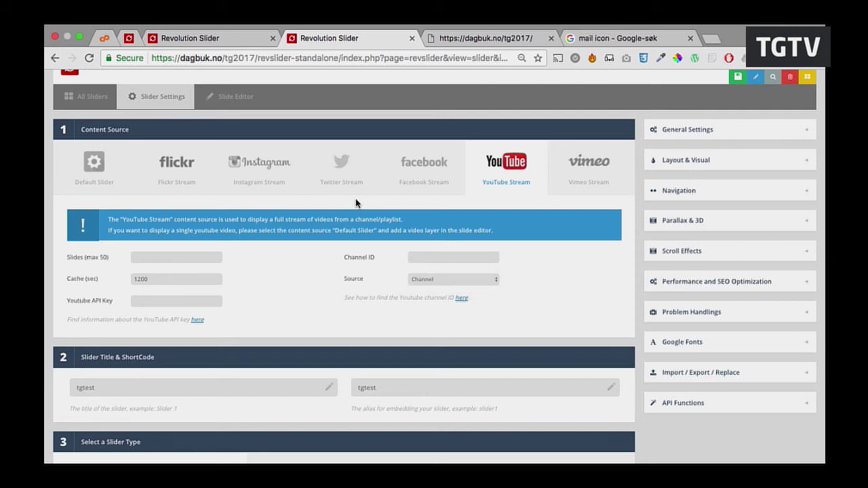